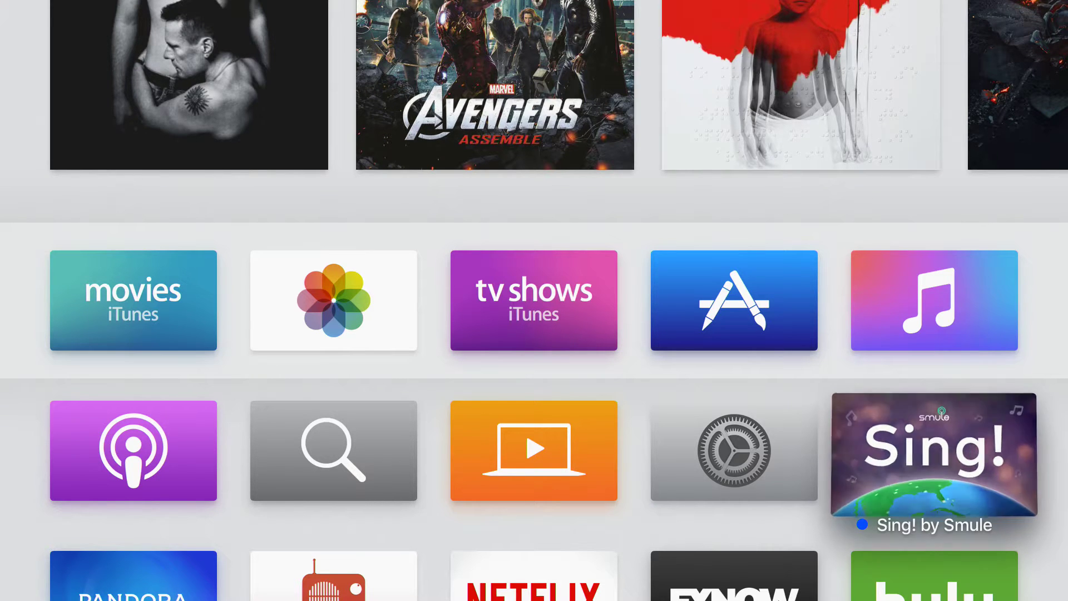
- Browse the rows of installed apps on the home screen, including Netflix, Pandora, Watch ESPN and Yahoo
click(935, 577)
key(Left)
key(Left)
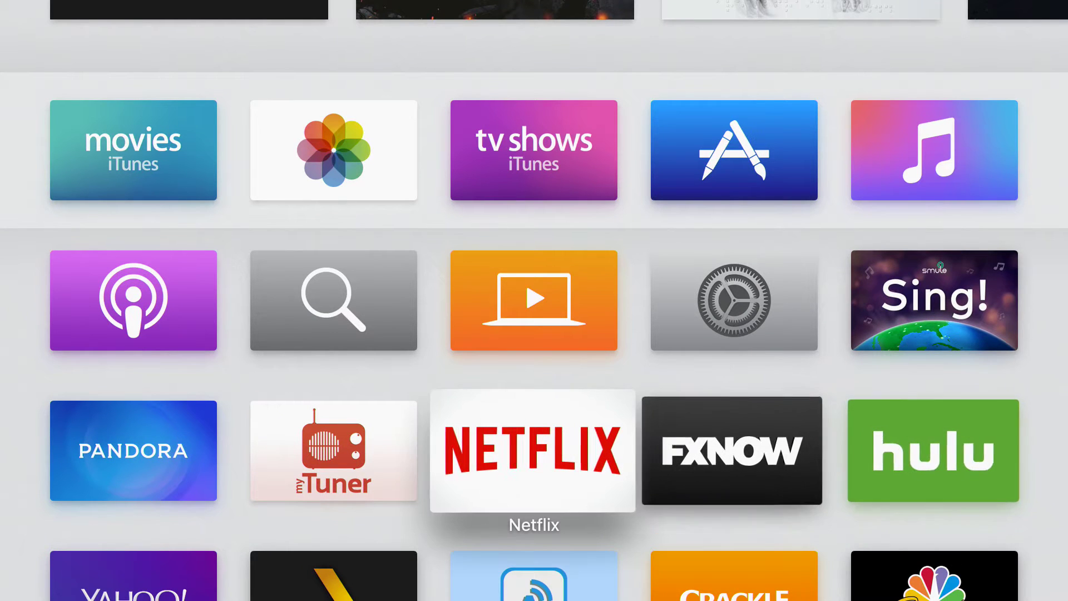
key(Left)
key(Left)
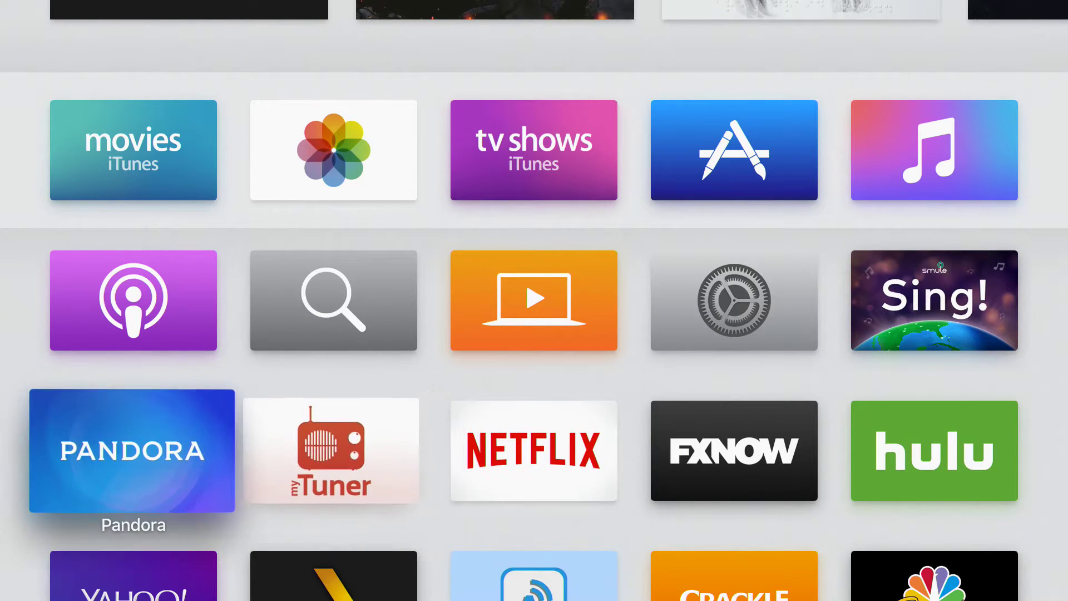
key(Down)
key(Down)
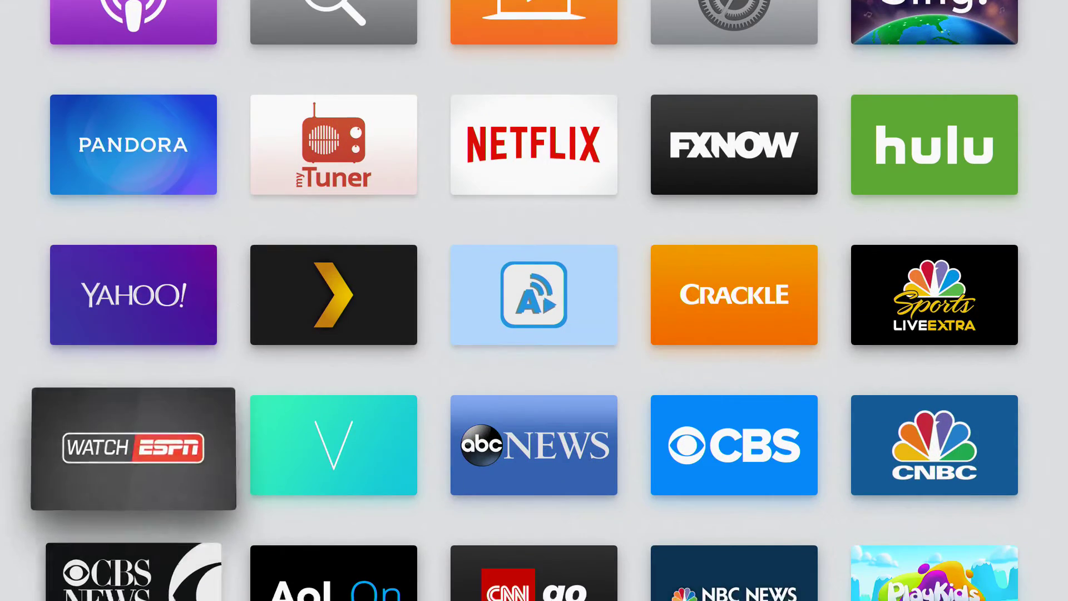
key(Down)
key(Up)
key(Up)
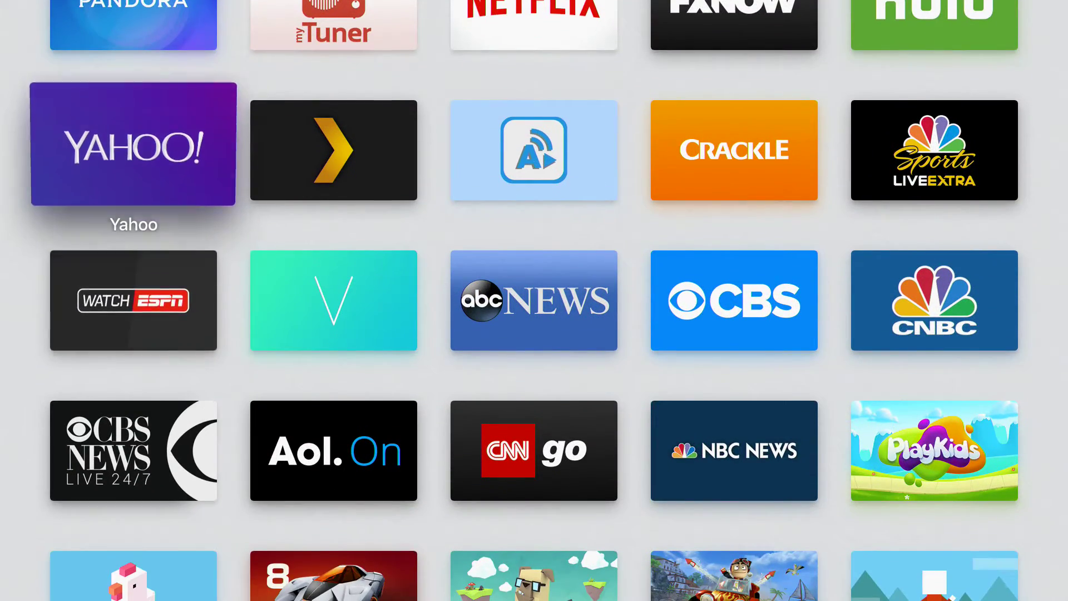
key(Up)
key(Up)
key(Up)
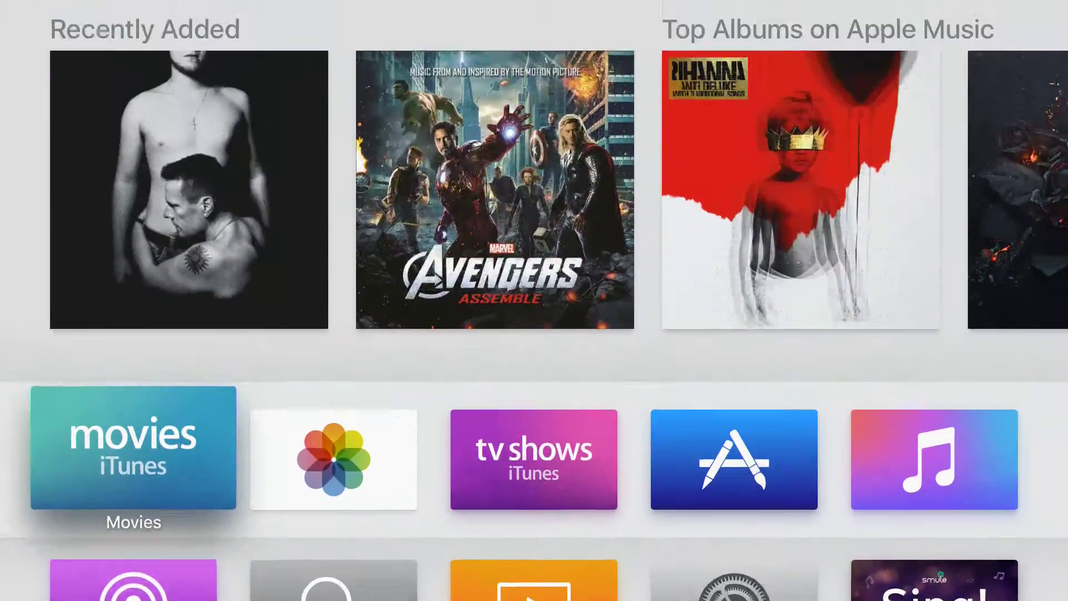
- Open the Photos app from the home screen's first row of apps
key(Down)
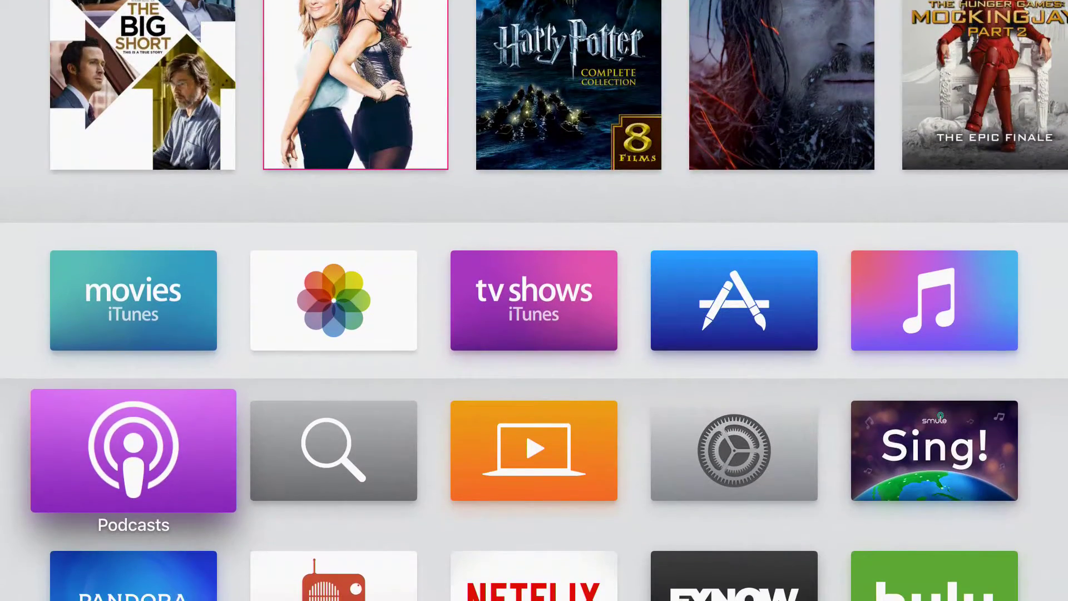
key(Right)
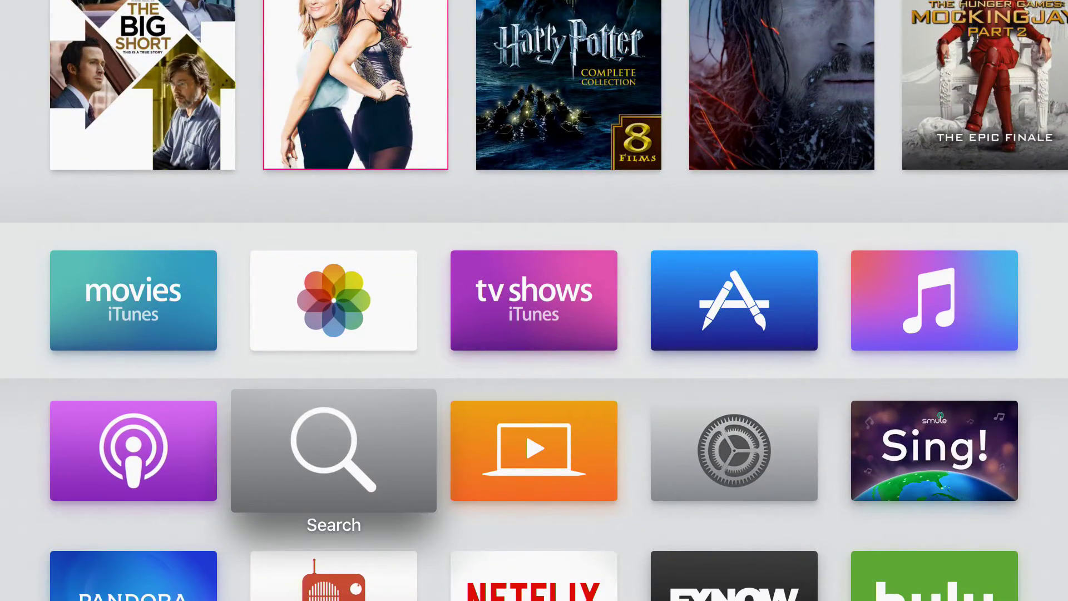
key(Up)
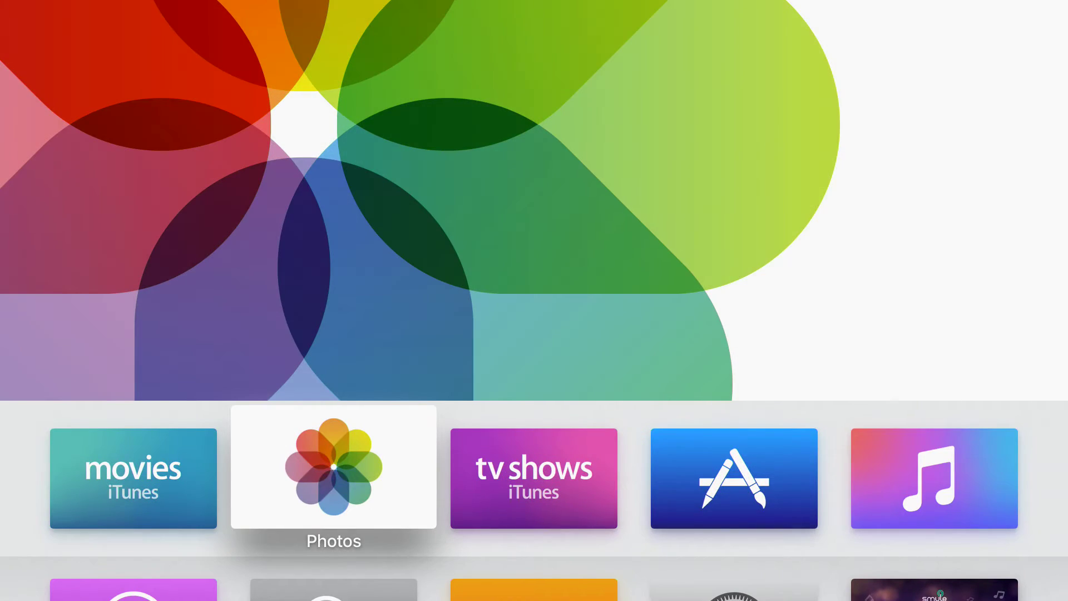
key(Right)
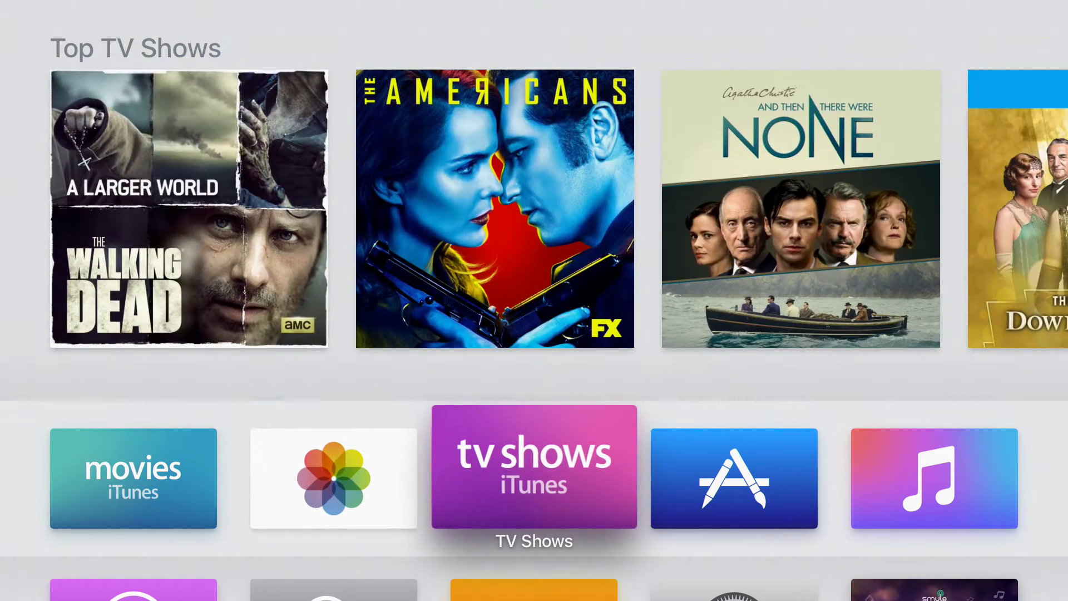
key(Left)
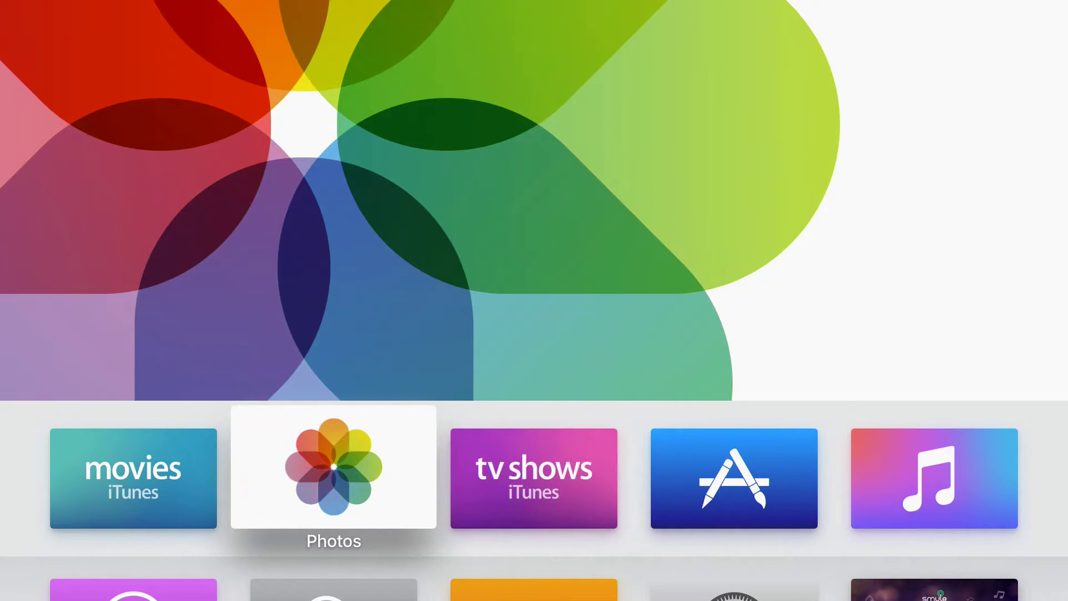
key(Return)
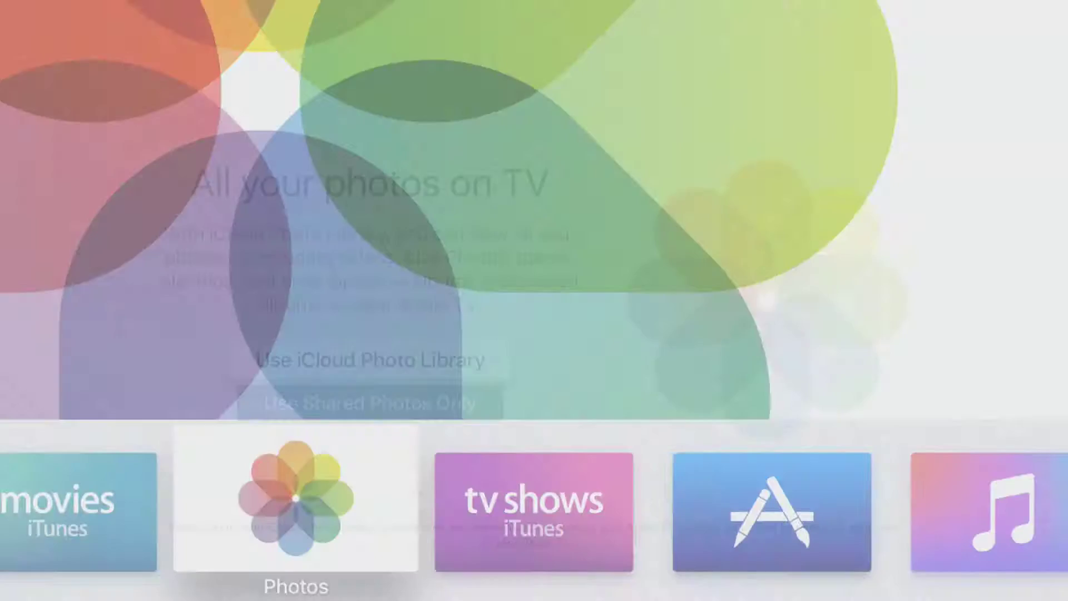
- Return to the home screen and look over the apps from Search and Settings to Crackle and NBC Sports
key(Down)
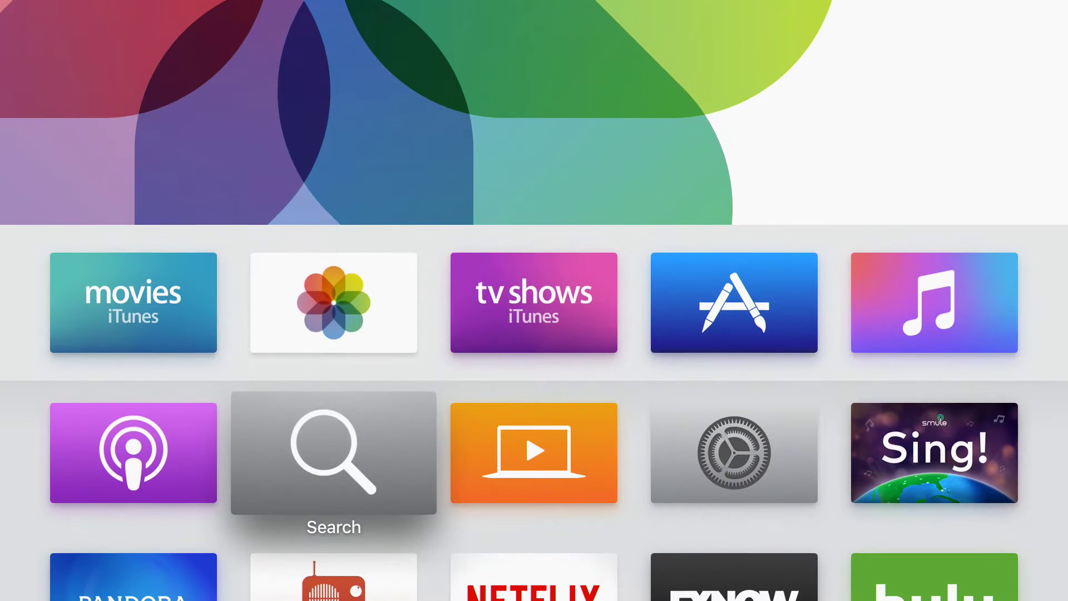
key(Right)
key(Right)
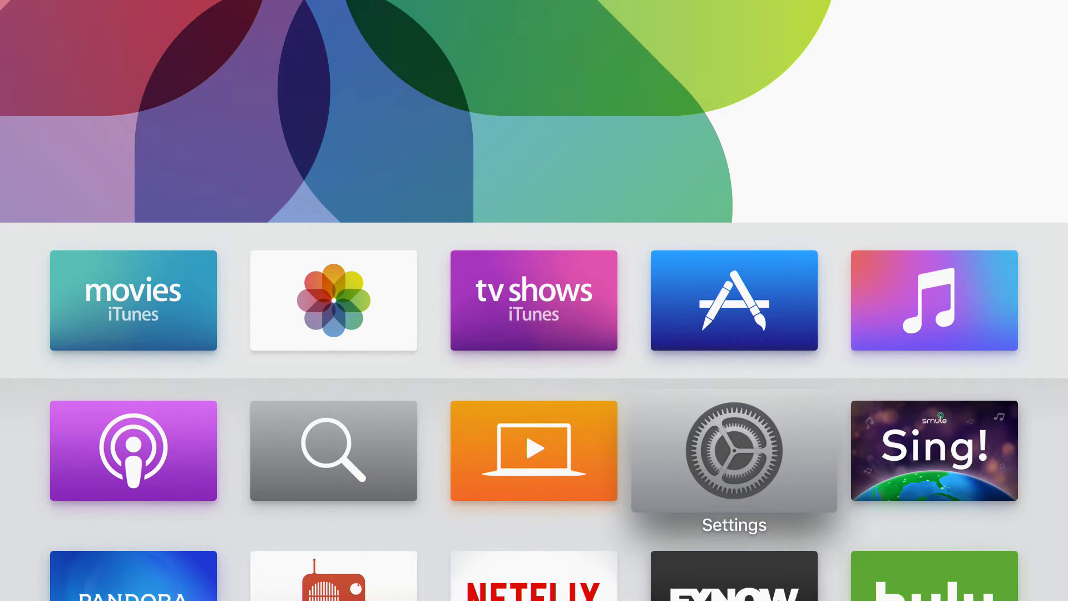
key(Down)
key(Down)
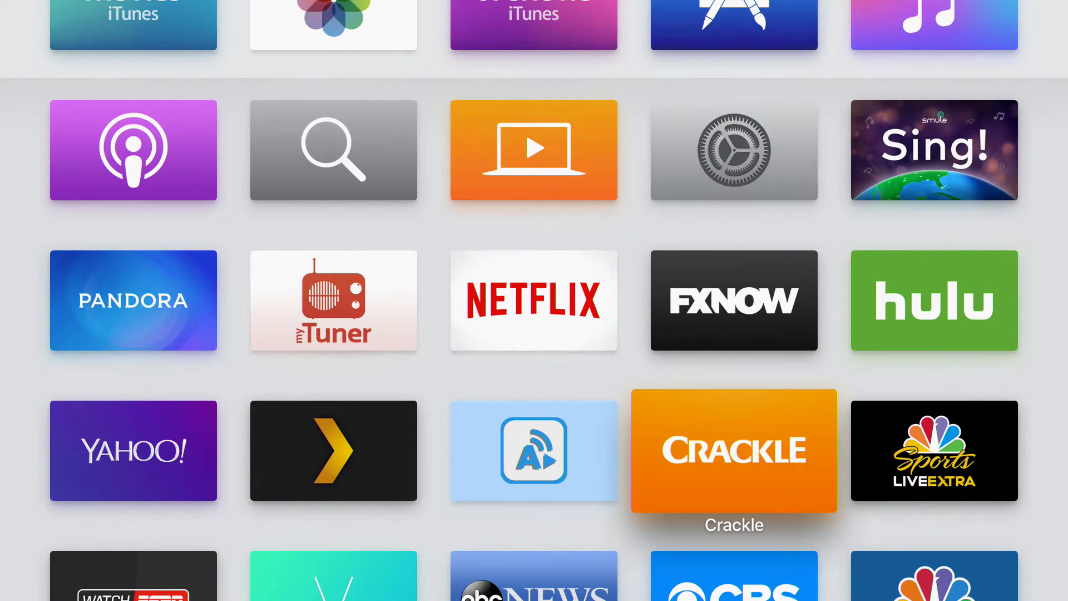
key(Left)
key(Left)
key(Right)
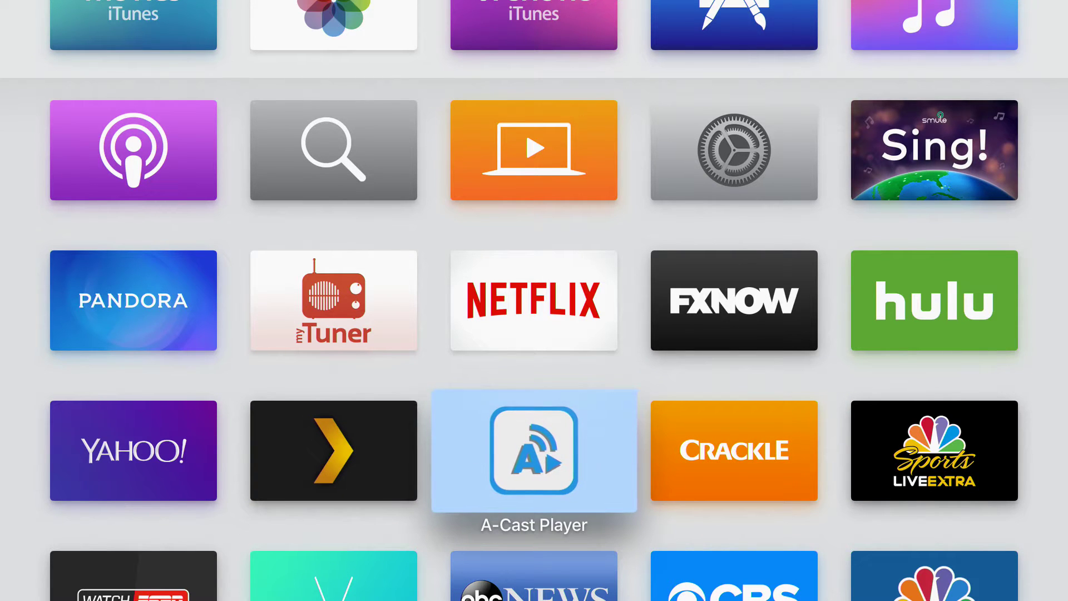
key(Right)
key(Right)
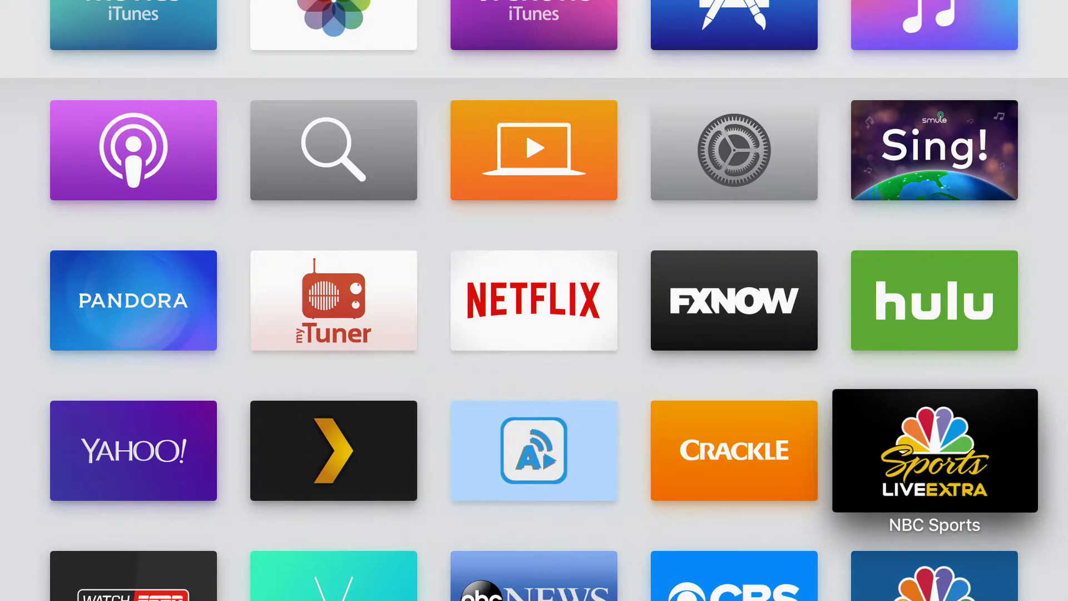
- Look over the third-party apps on the home screen, such as Yahoo, Hulu, Netflix, A-Cast Player, myTuner Radio Free and FXNOW
key(Left)
key(Left)
key(Left)
key(Left)
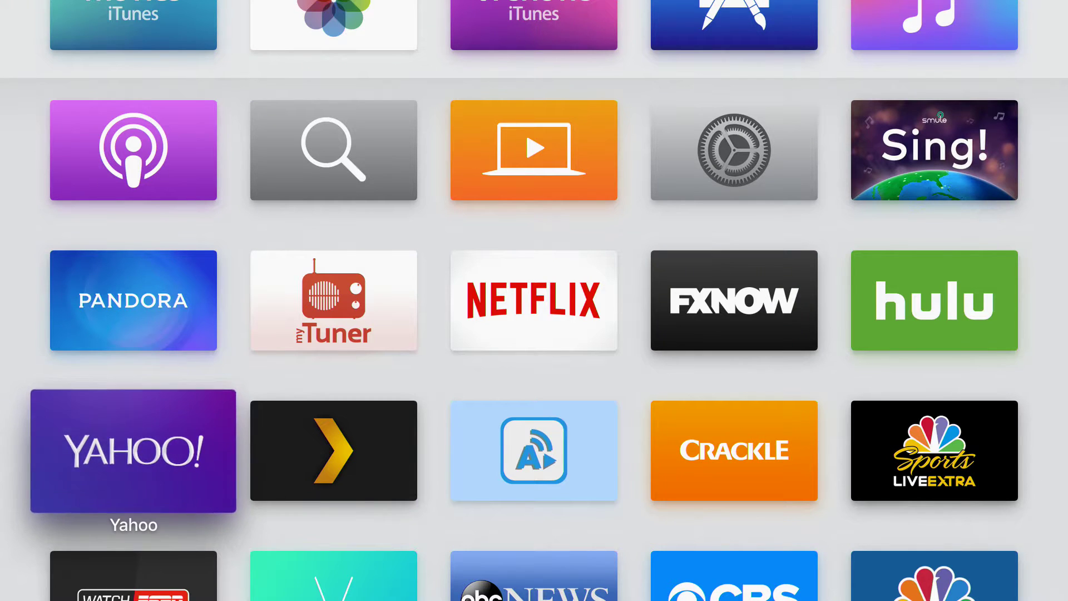
key(Right)
key(Right)
key(Right)
key(Right)
key(Up)
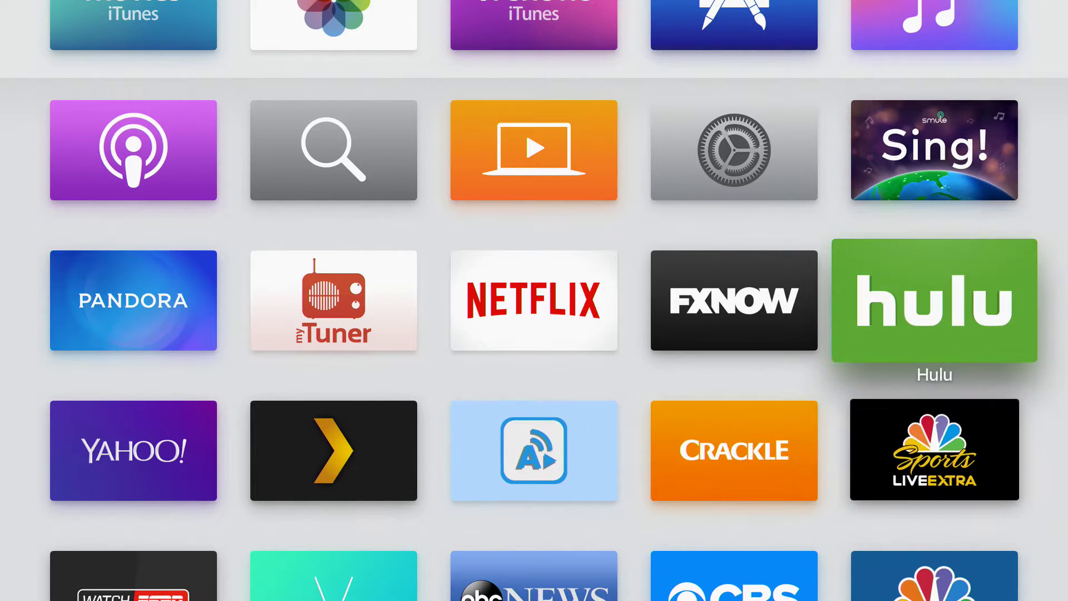
key(Left)
key(Left)
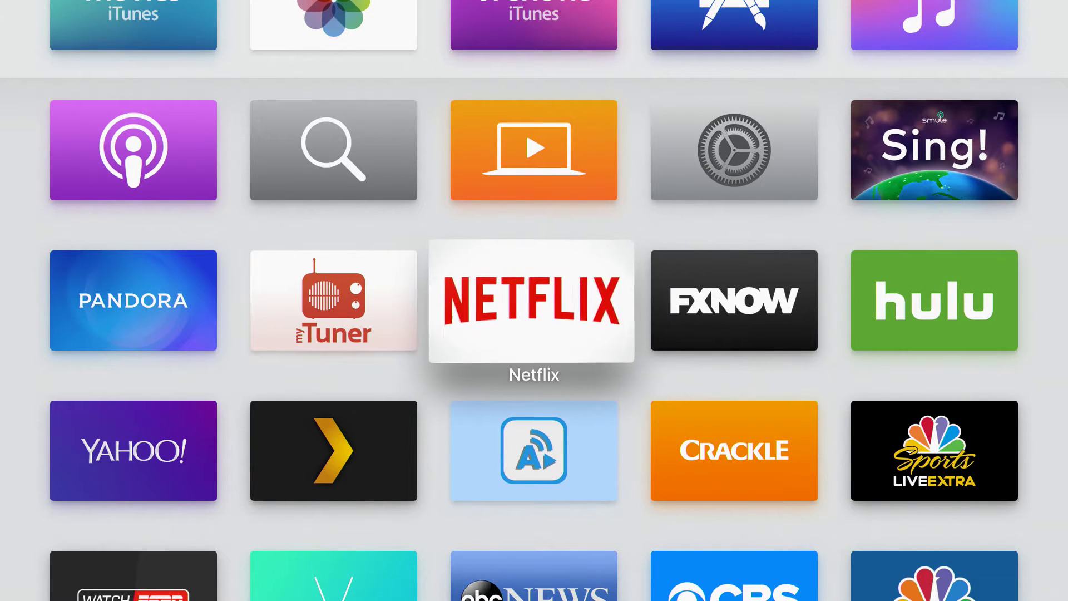
key(Down)
key(Down)
key(Left)
key(Right)
key(Up)
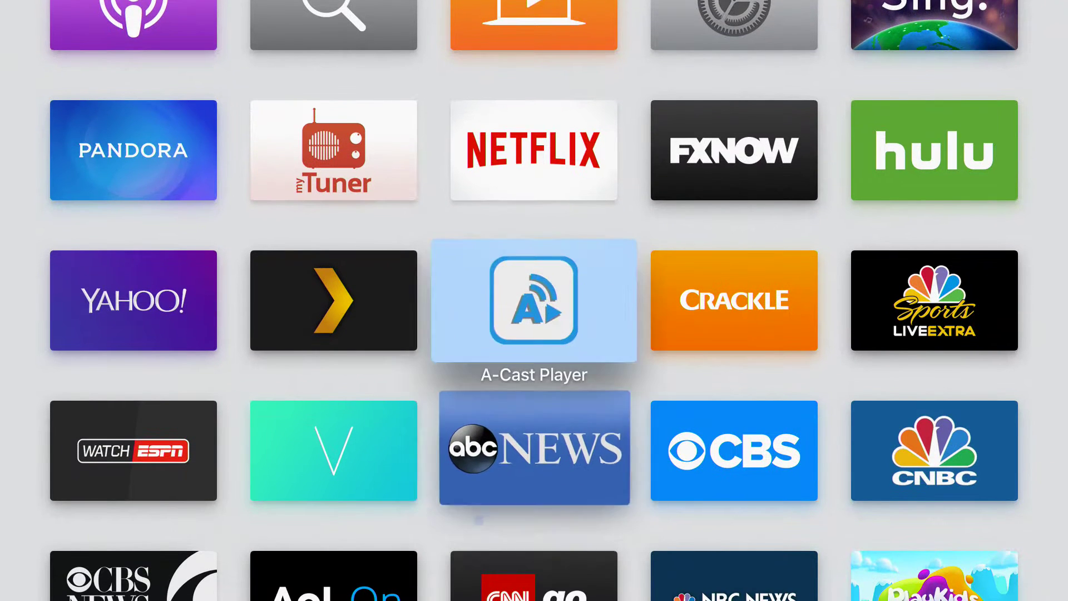
key(Up)
key(Right)
key(Right)
key(Left)
key(Left)
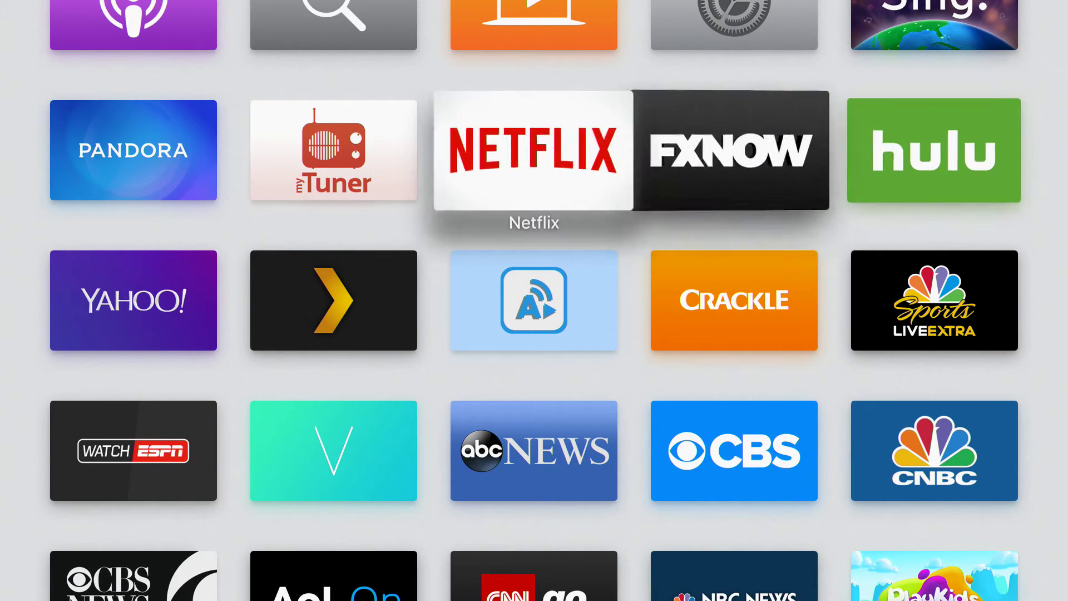
key(Left)
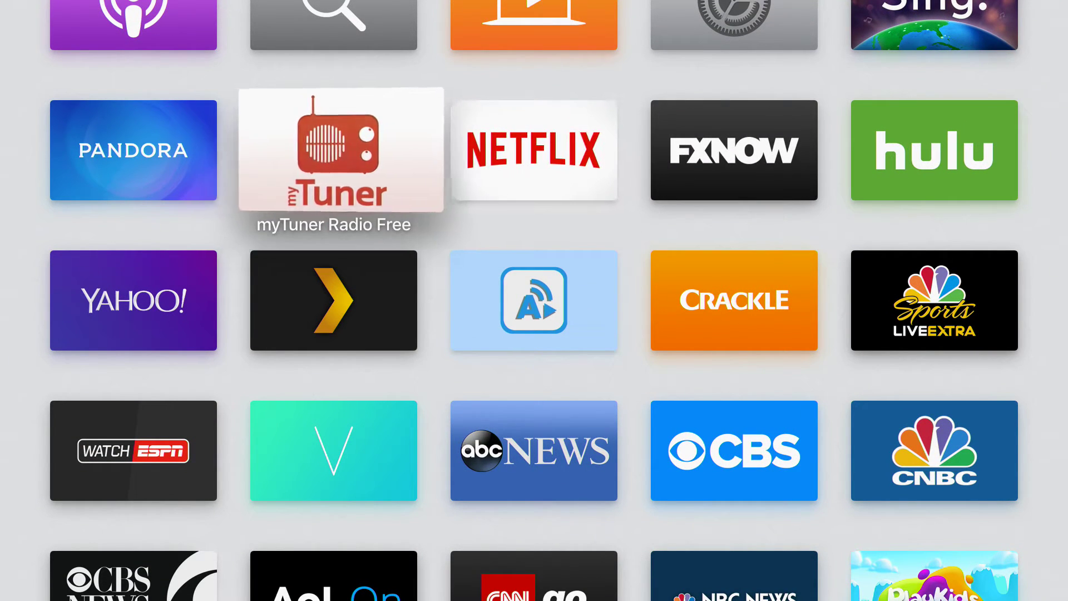
key(Right)
key(Right)
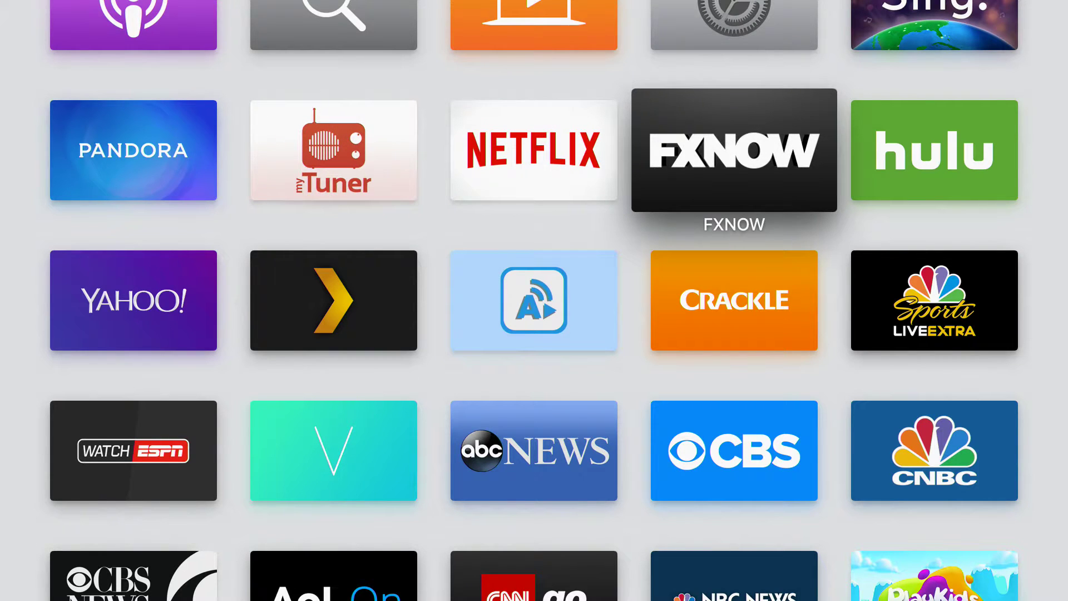
- Open the Settings app from the home screen
key(Left)
key(Up)
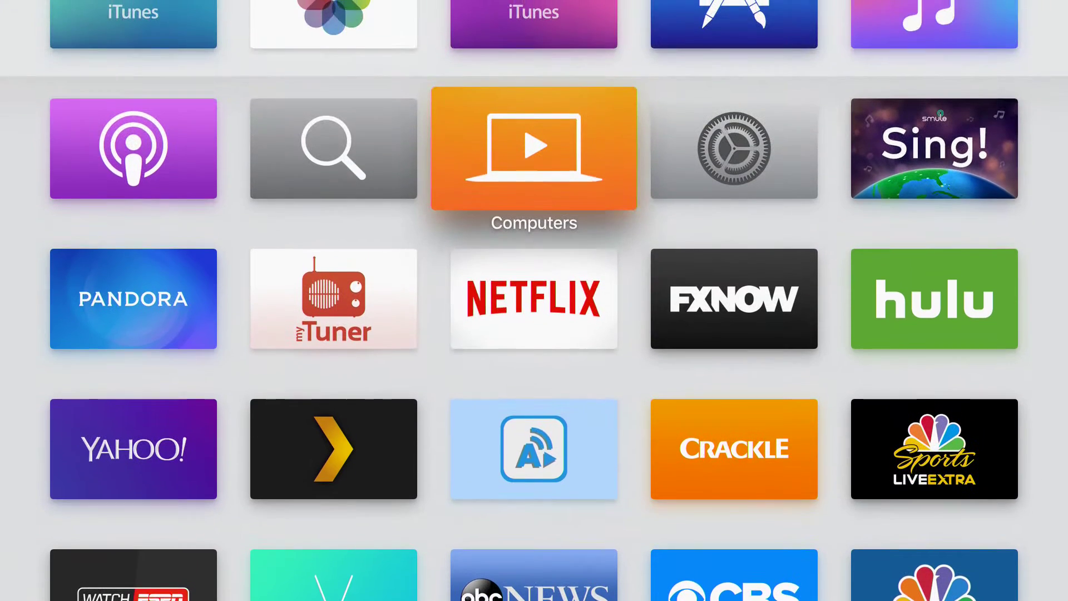
key(Right)
key(Right)
key(Left)
key(Left)
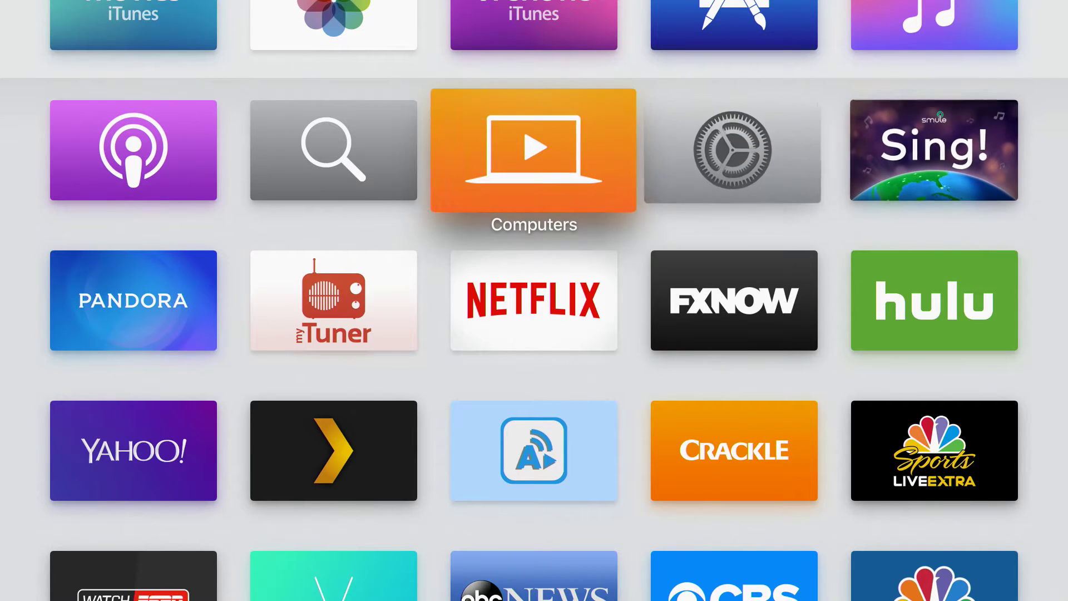
key(Right)
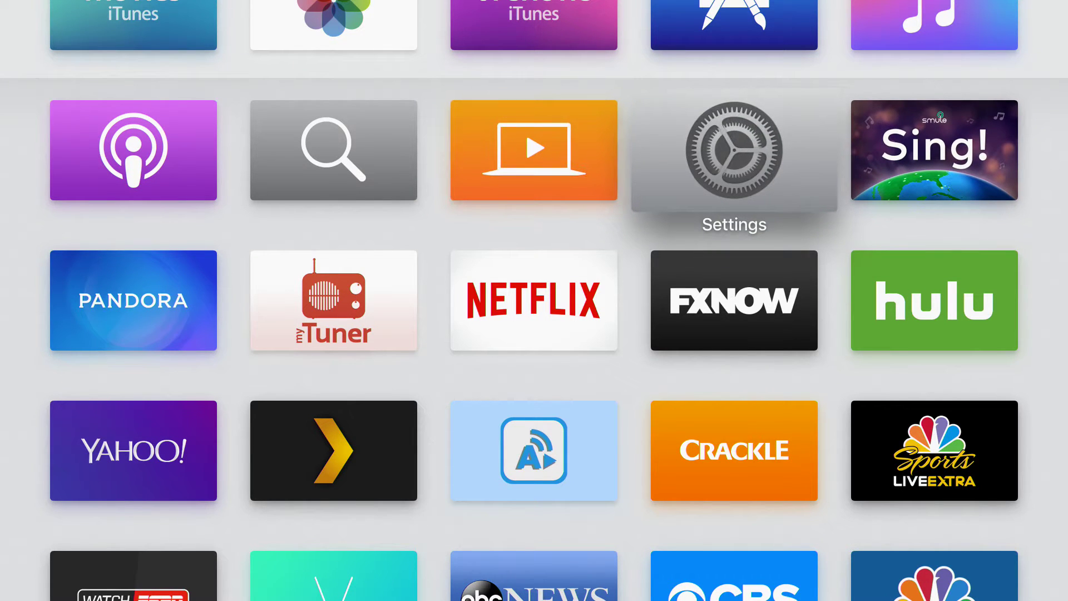
key(Return)
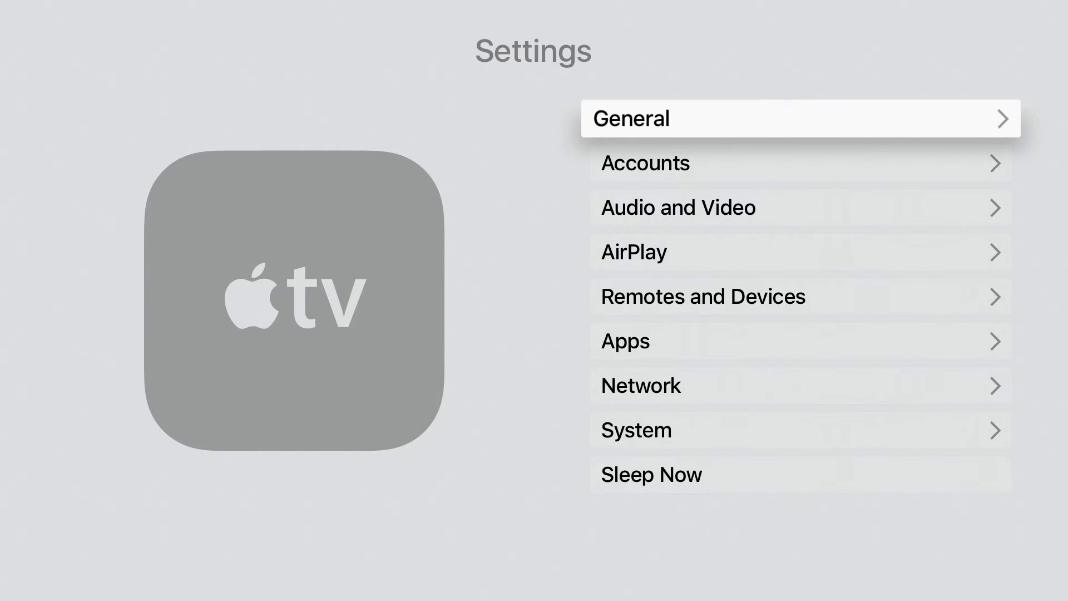
- Open the System section of Settings
key(Down)
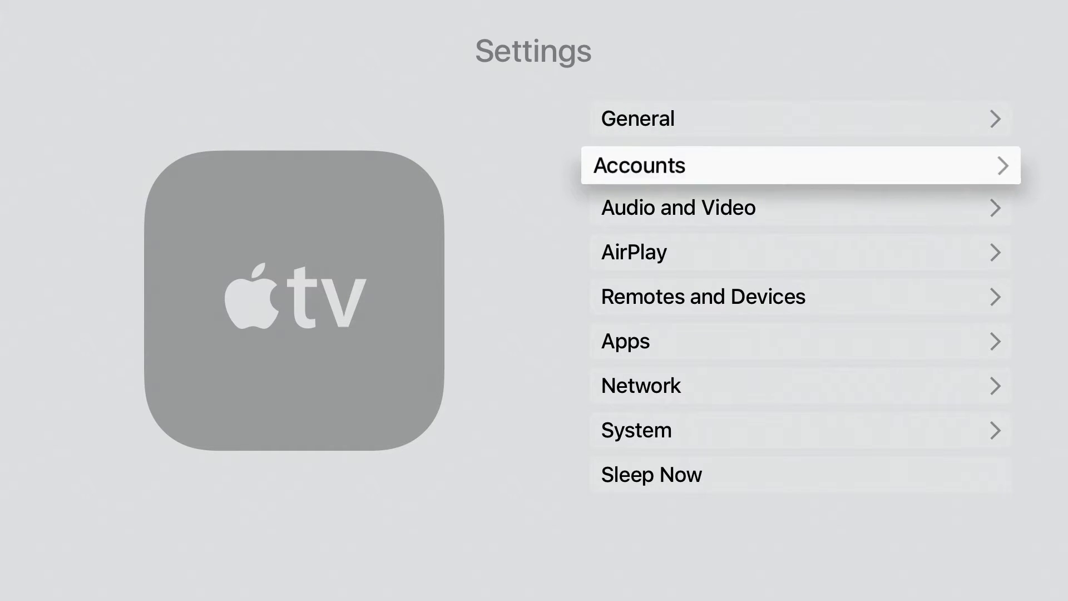
key(Down)
key(Down)
key(Down)
key(Down)
key(Down)
key(Down)
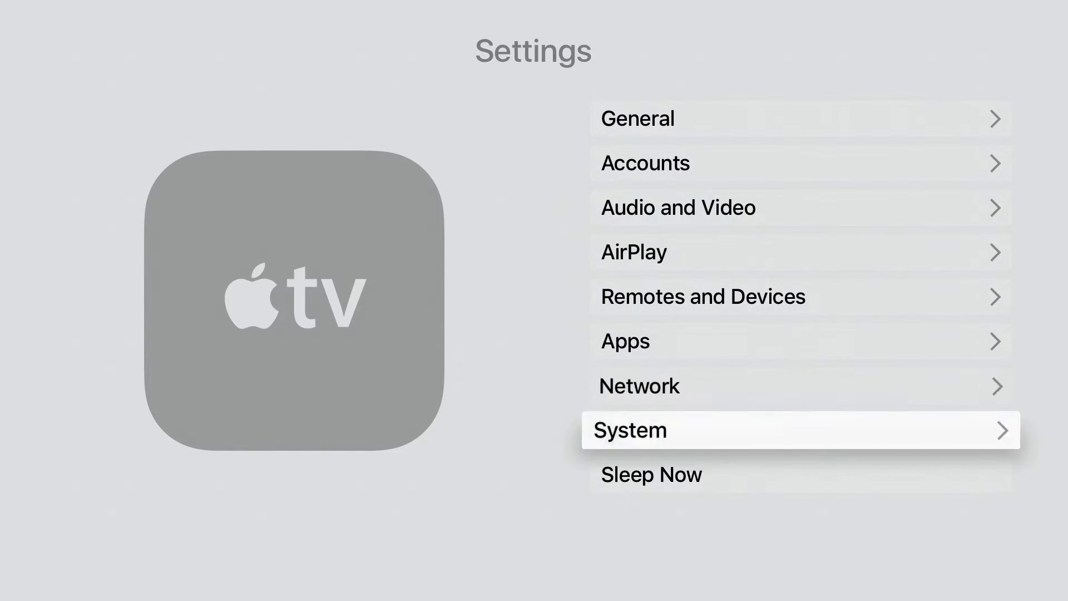
key(Return)
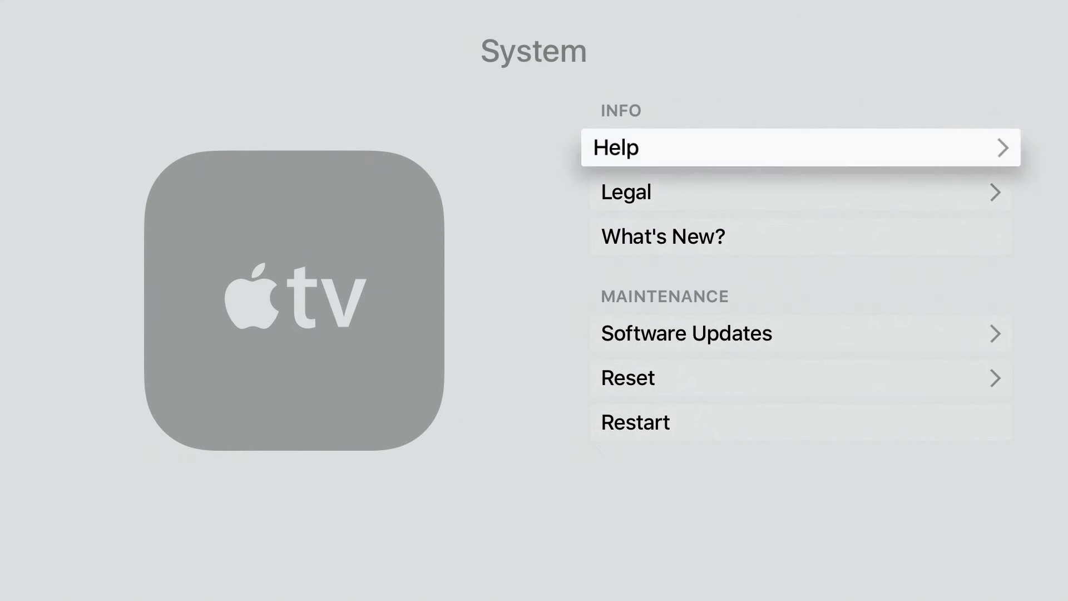
- Open the Software Updates page from the Maintenance options
key(Down)
key(Down)
key(Down)
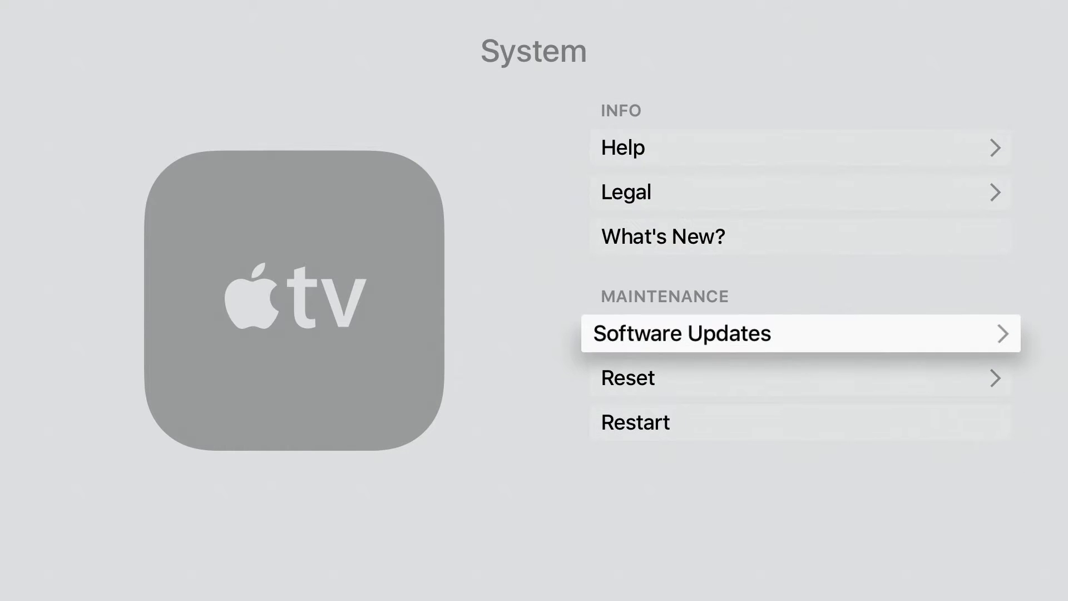
key(Return)
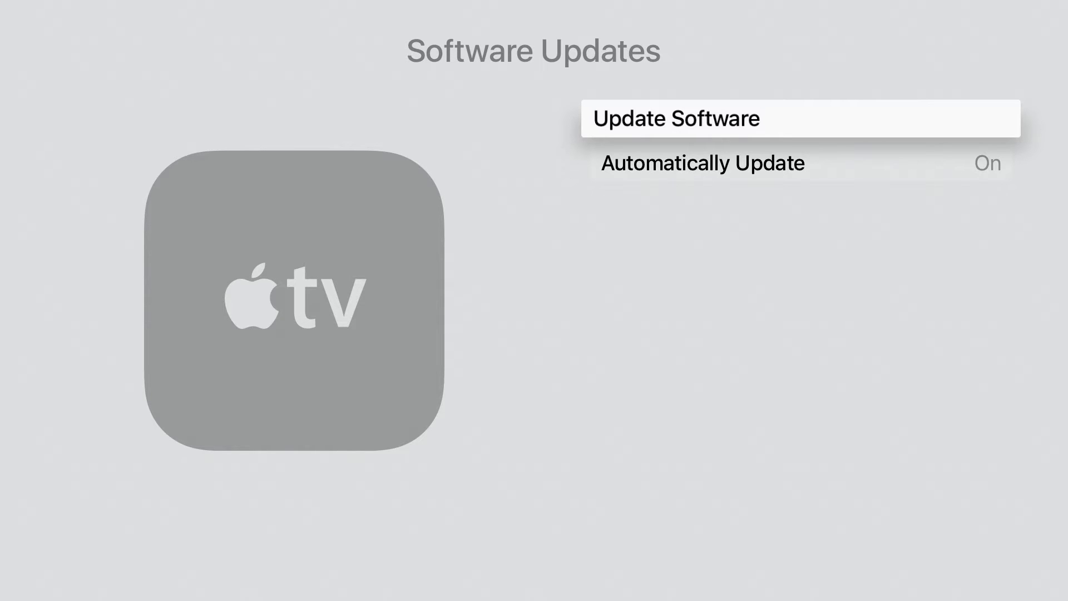
- Leave the Software Updates page and go back to the home screen
key(Escape)
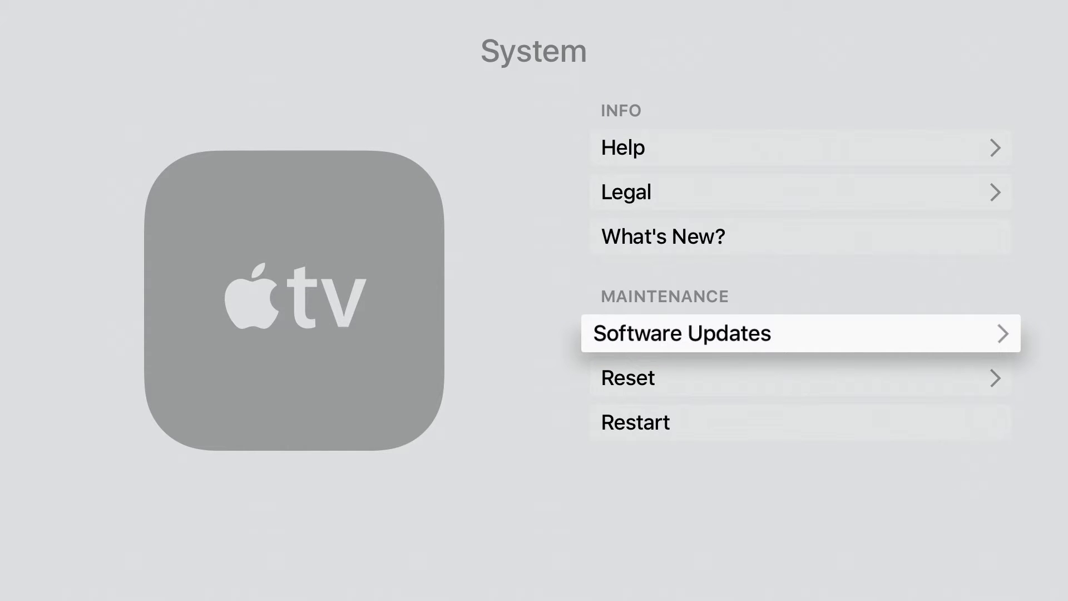
key(Escape)
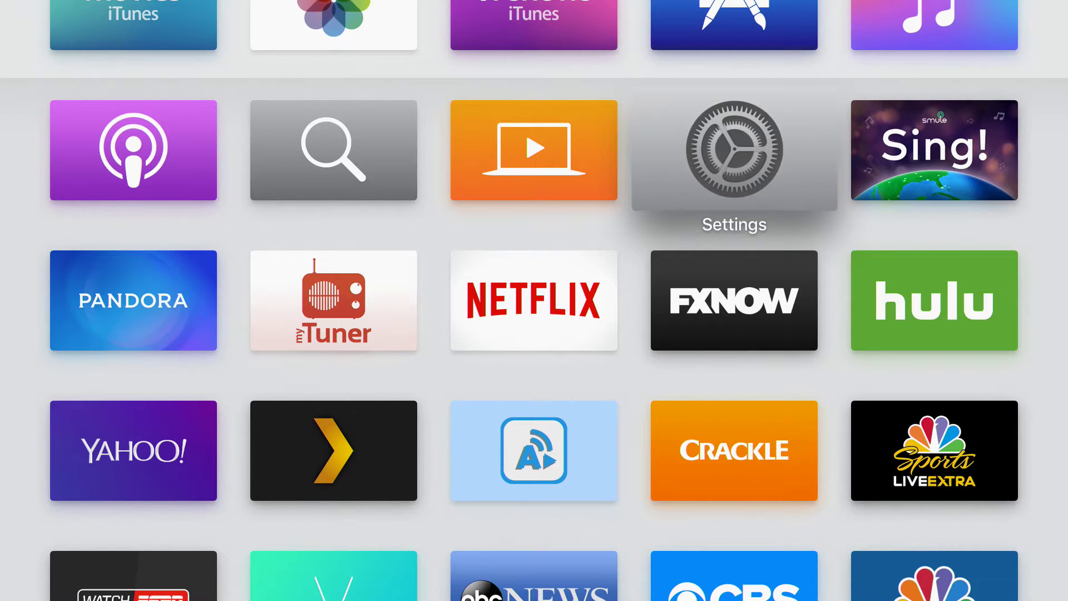
key(Up)
key(Down)
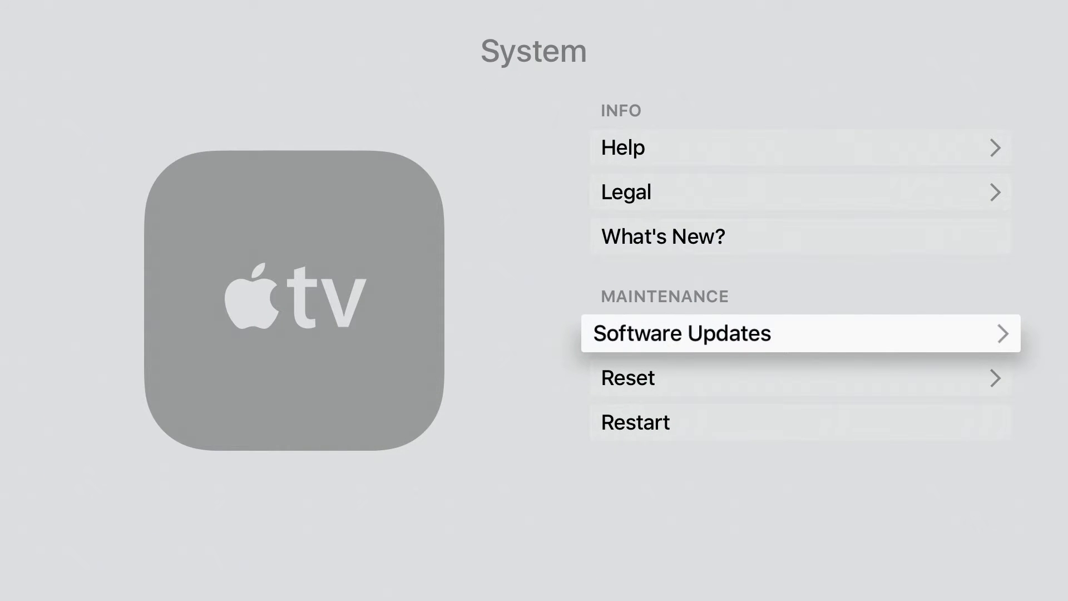
- Go back to the main Settings list and open the General section
key(Escape)
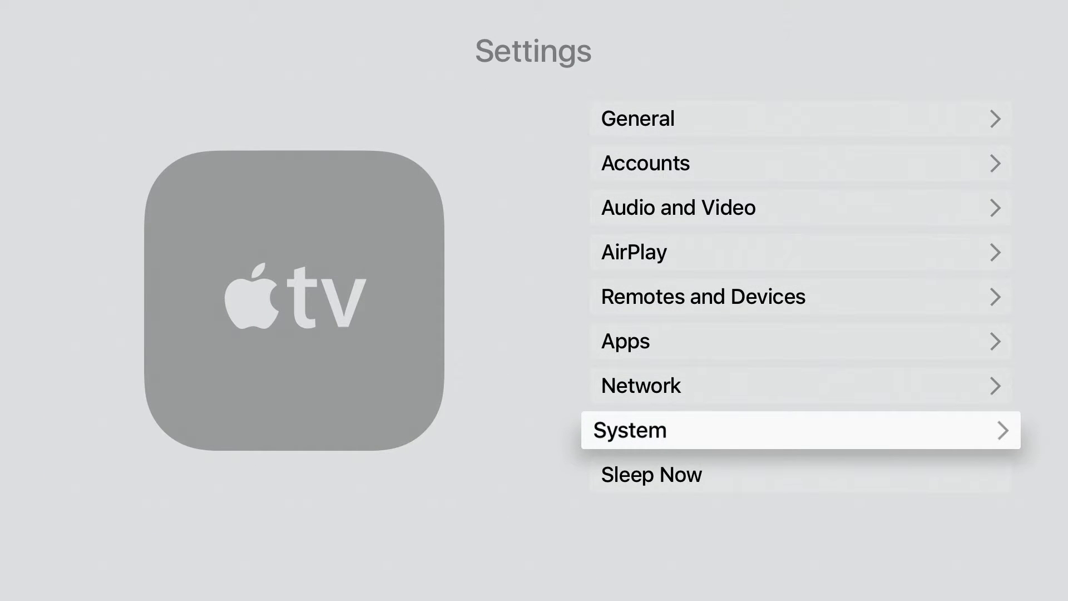
key(Up)
key(Up)
key(Up)
key(Up)
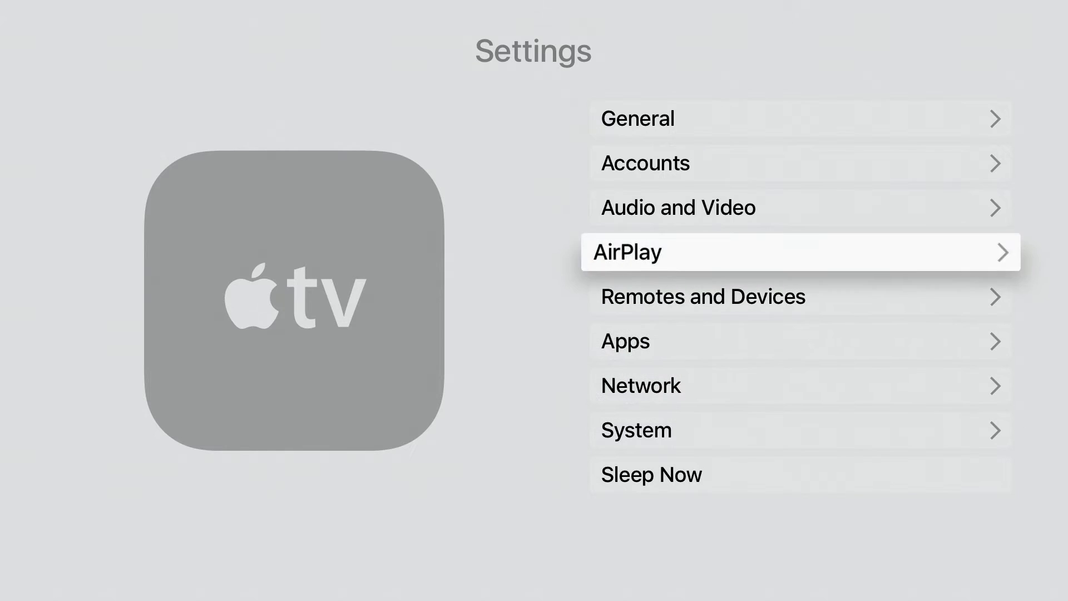
key(Up)
key(Up)
key(Up)
key(Return)
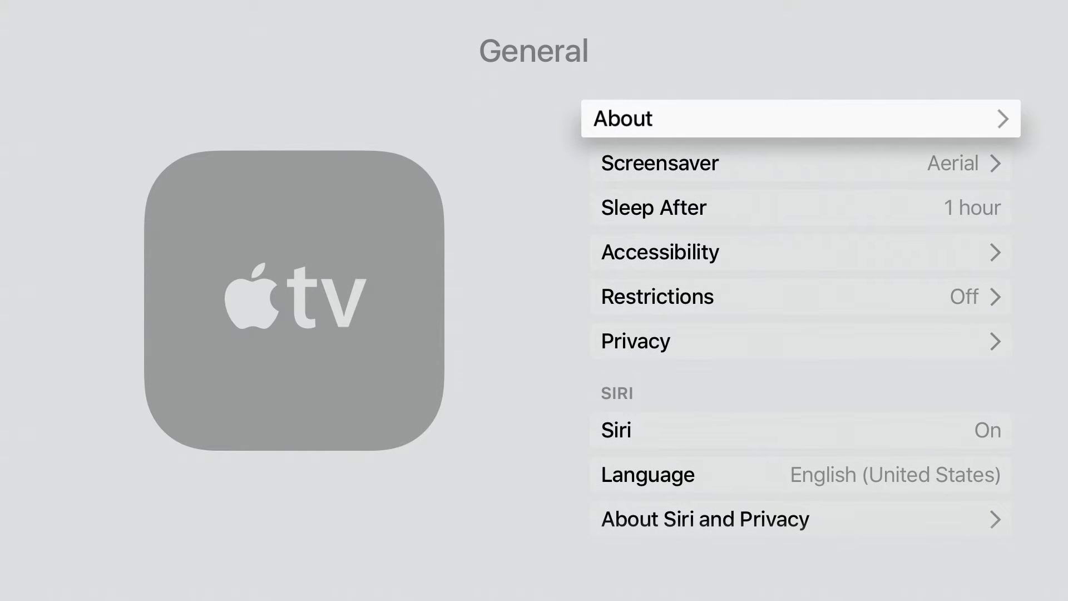
- Toggle the Dictation setting in the General section, starting by switching it off, and return to the home screen
key(Down)
key(Down)
key(Down)
key(Down)
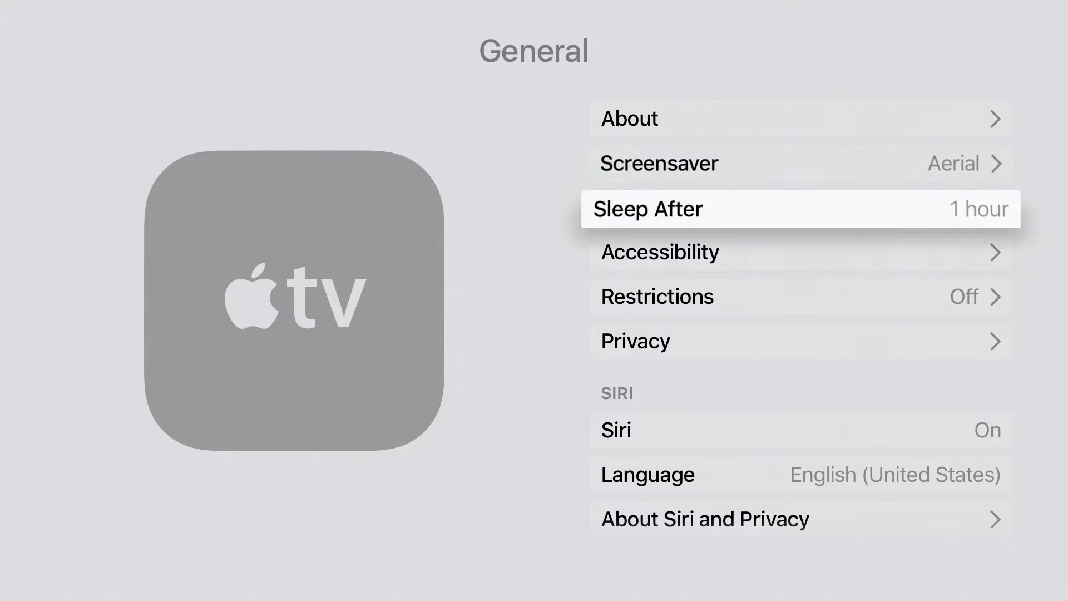
key(Down)
key(Down)
key(Down)
key(Down)
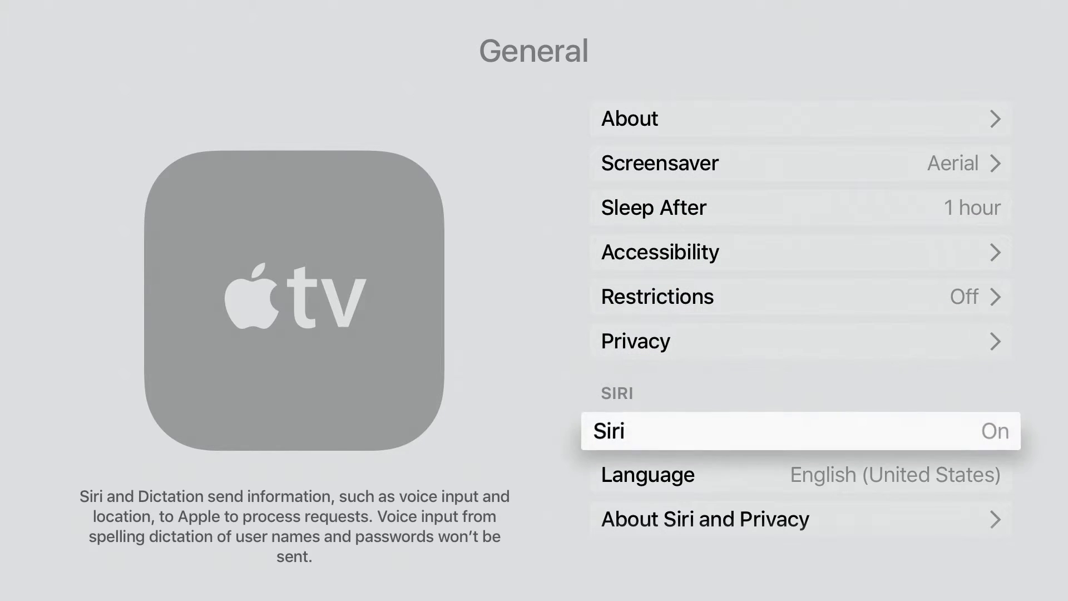
key(Down)
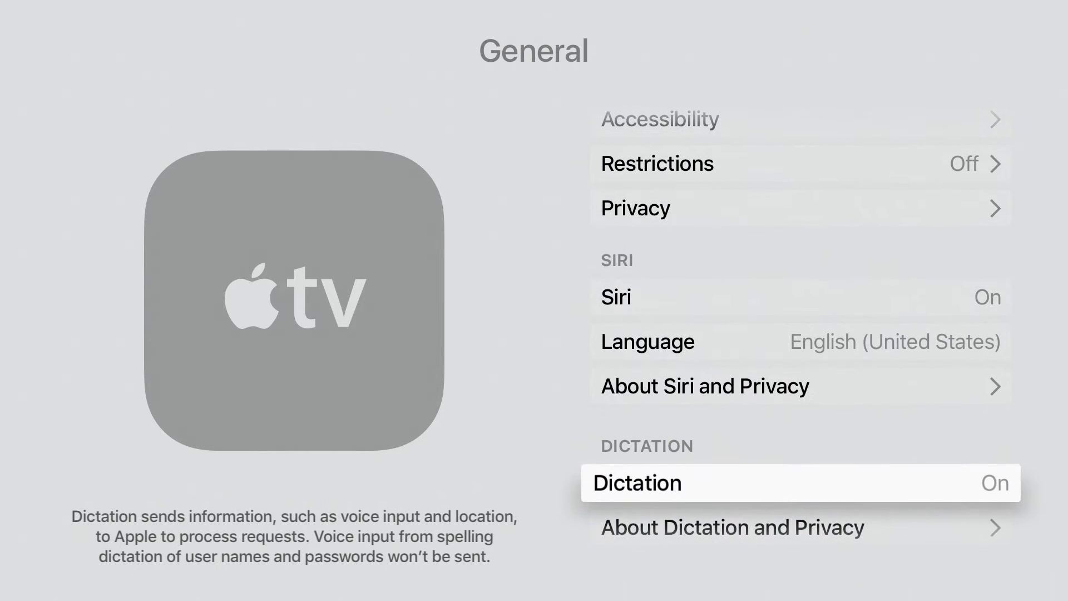
key(Return)
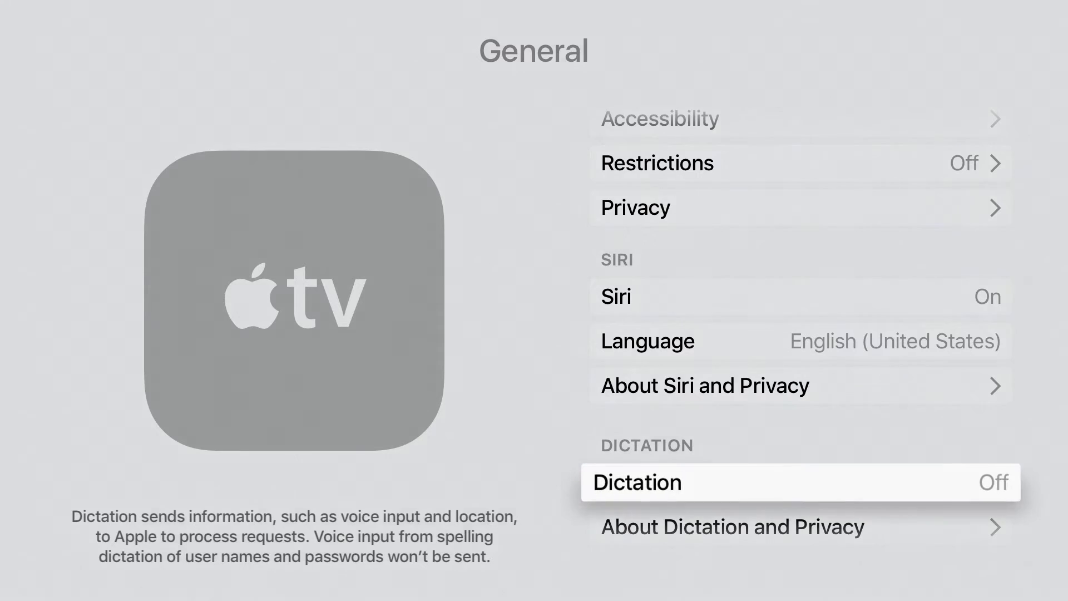
key(Return)
key(Return)
key(Escape)
key(Escape)
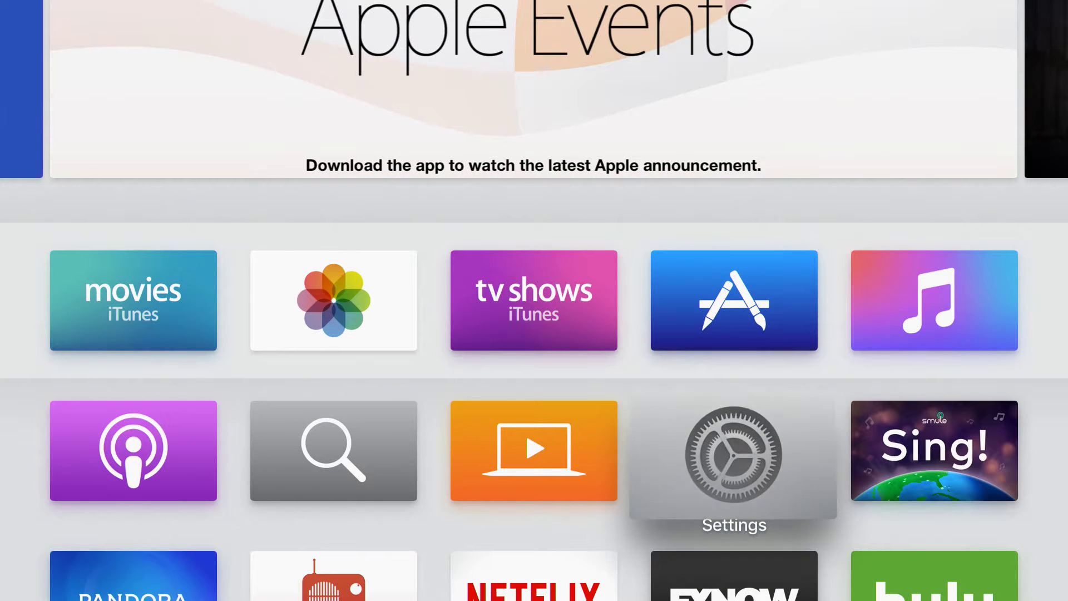
- Combine the Pandora and myTuner apps into a Music folder on the home screen and close the folder
key(Down)
key(Down)
key(Left)
key(Left)
key(Left)
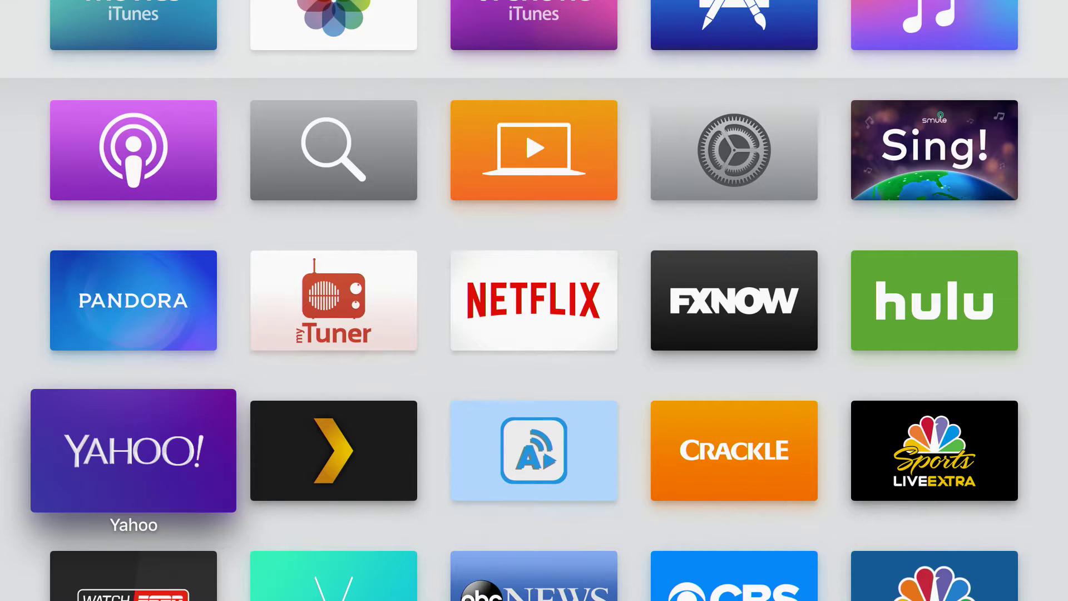
key(Up)
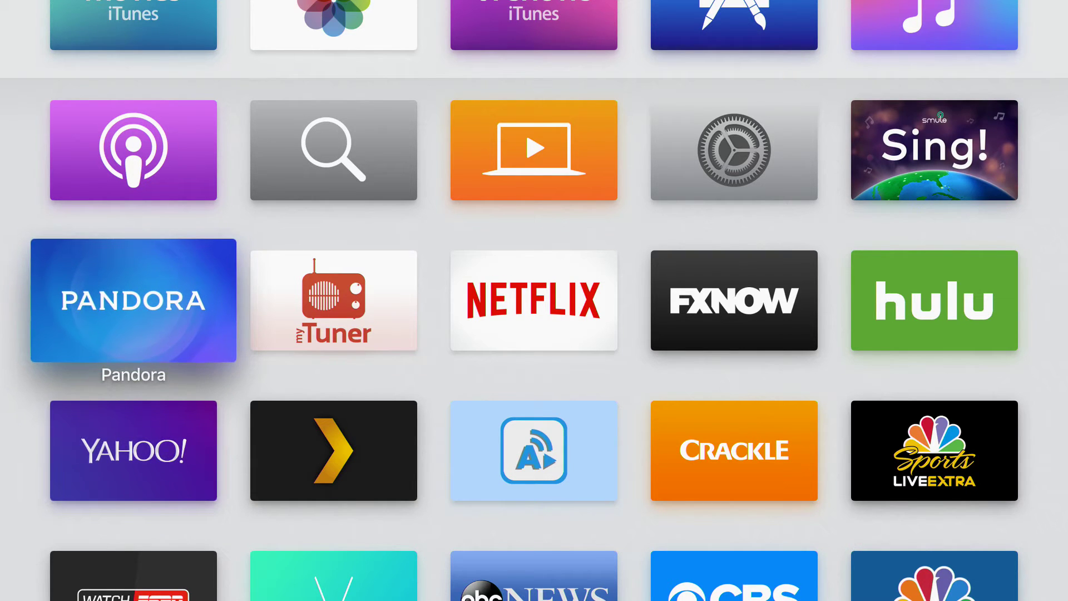
key(Right)
key(Left)
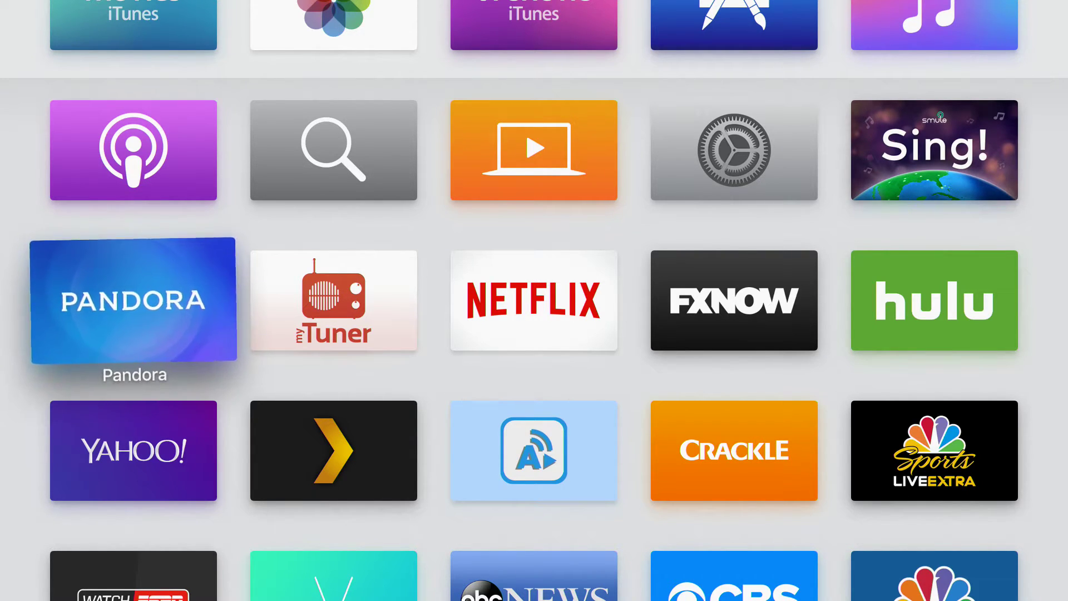
key(Return)
key(Right)
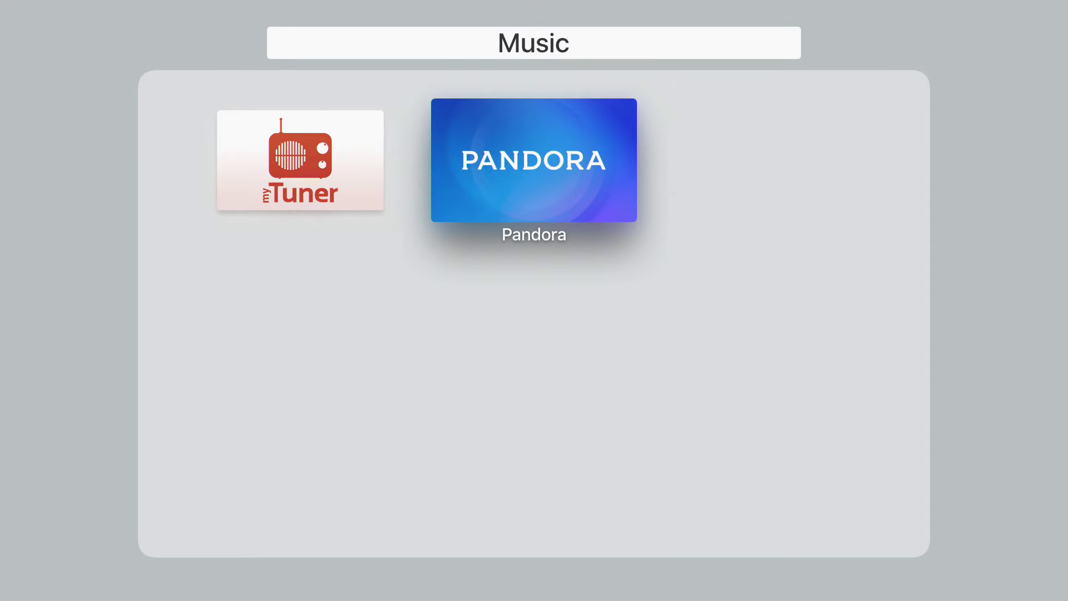
key(Escape)
key(Escape)
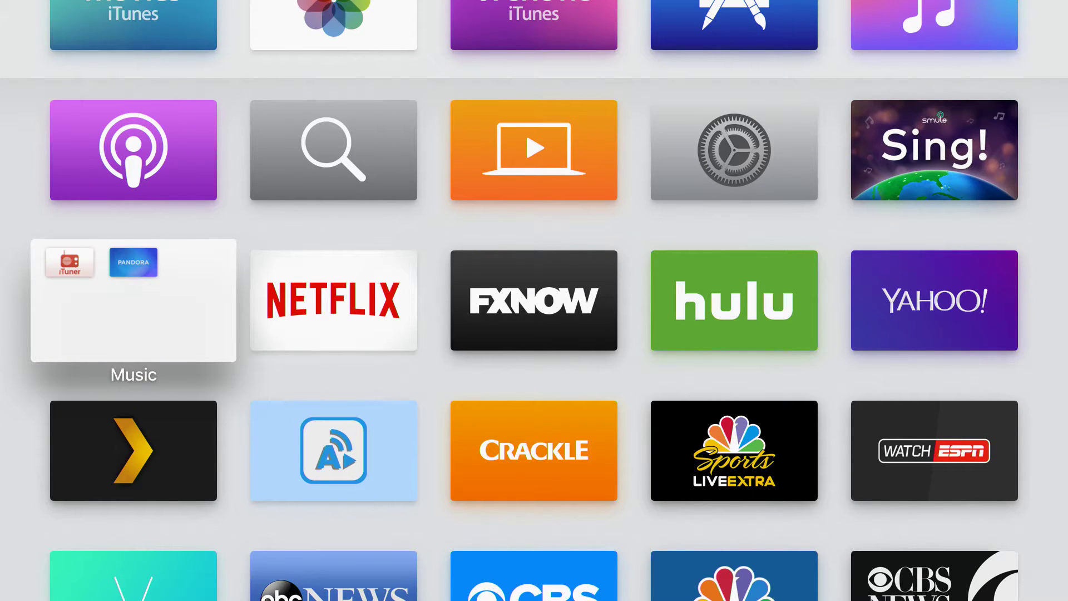
- Combine the Hulu and FXNOW apps into an Entertainment folder and close the folder
key(Right)
key(Right)
key(Right)
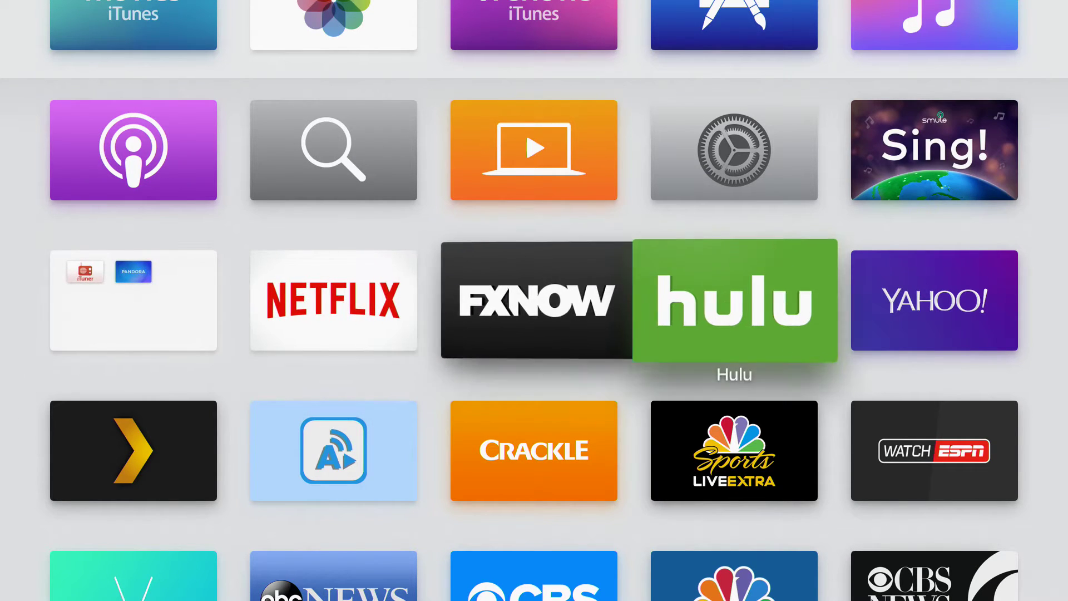
key(Return)
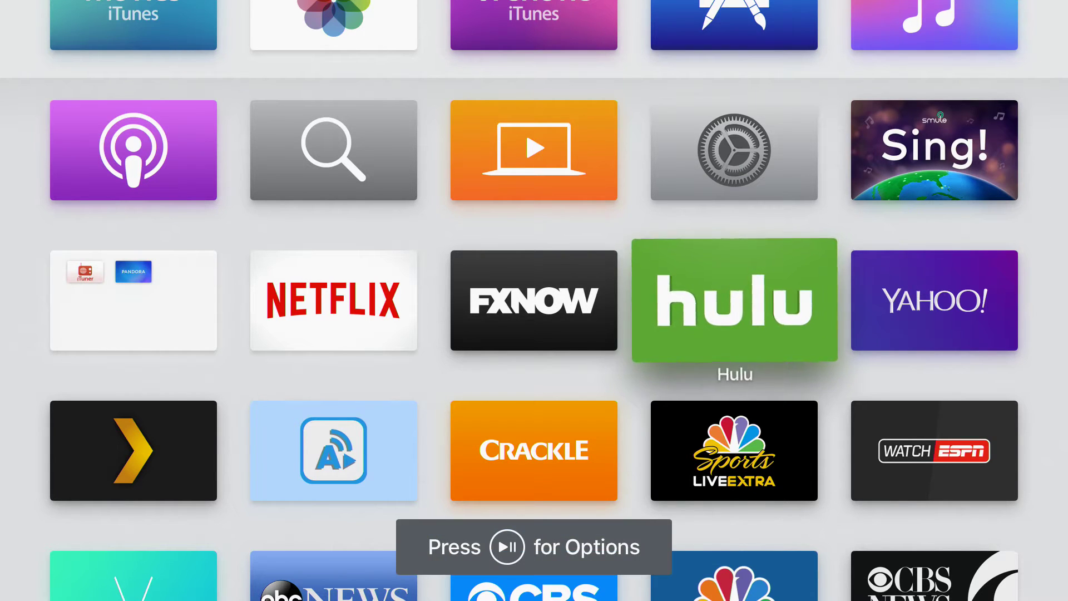
key(Left)
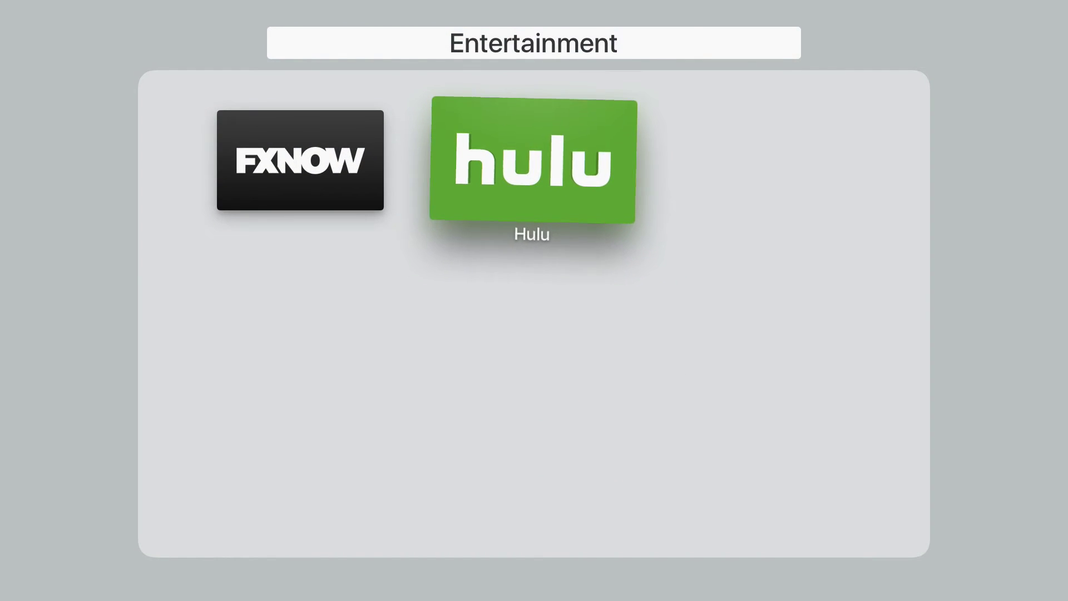
key(Return)
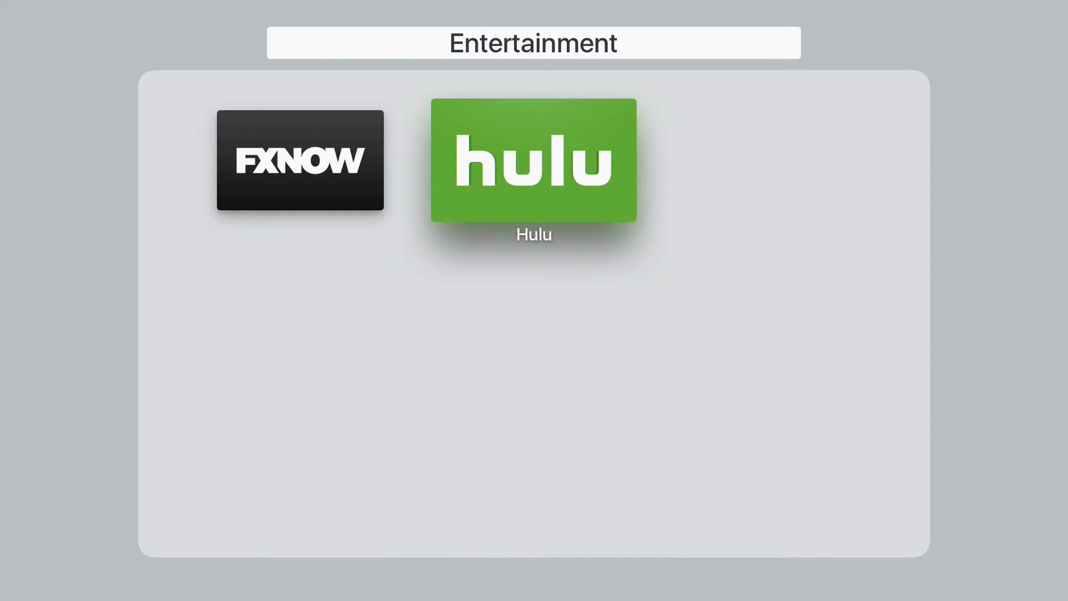
key(Escape)
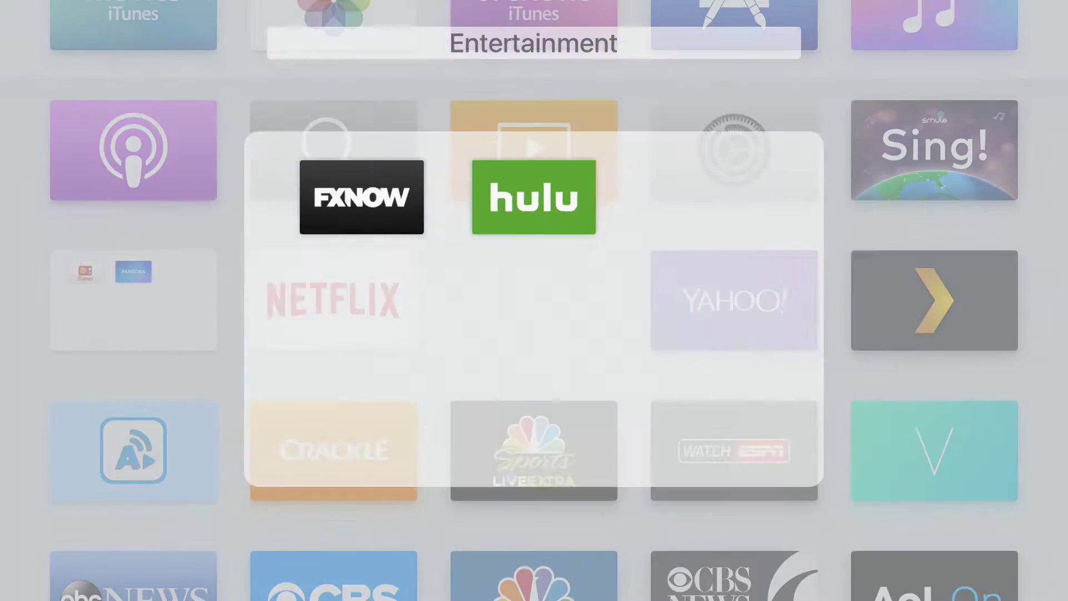
- Move the Netflix app onto Crackle to group both in a new folder, and close the folder
key(Down)
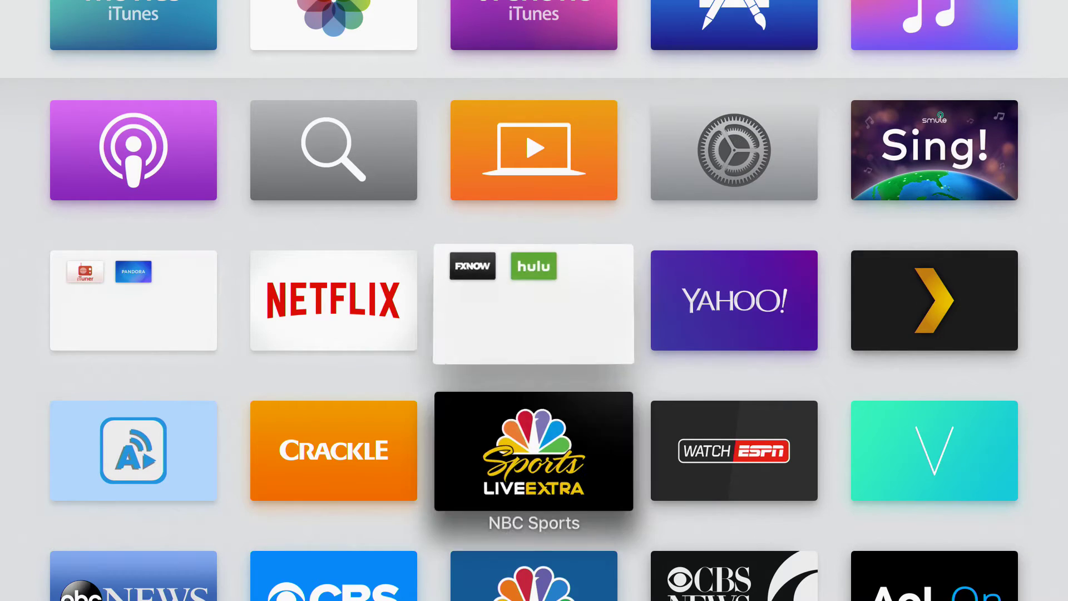
key(Down)
key(Up)
key(Up)
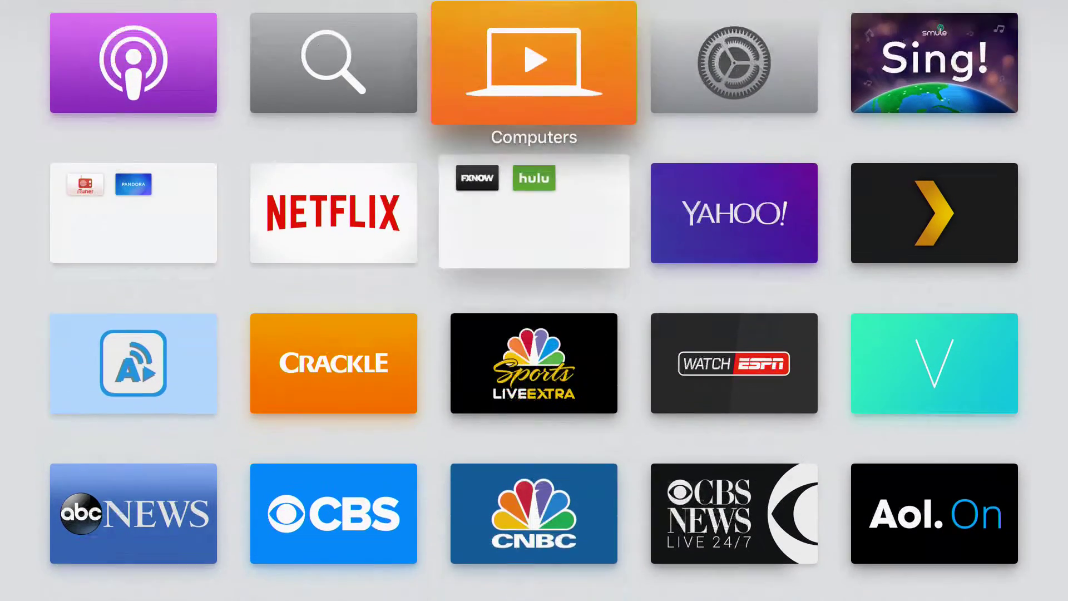
key(Down)
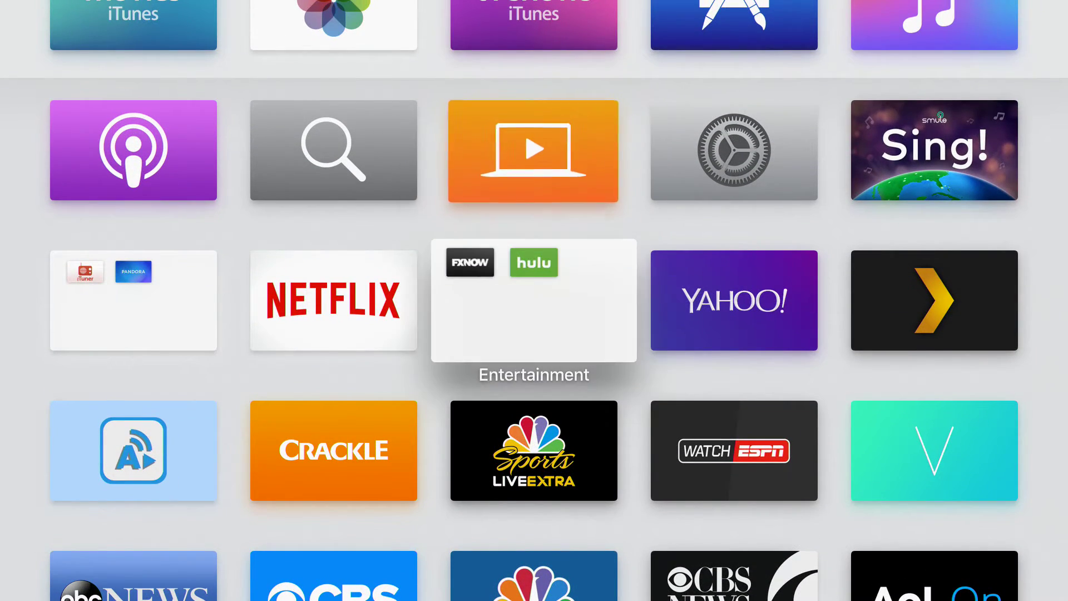
key(Left)
key(Return)
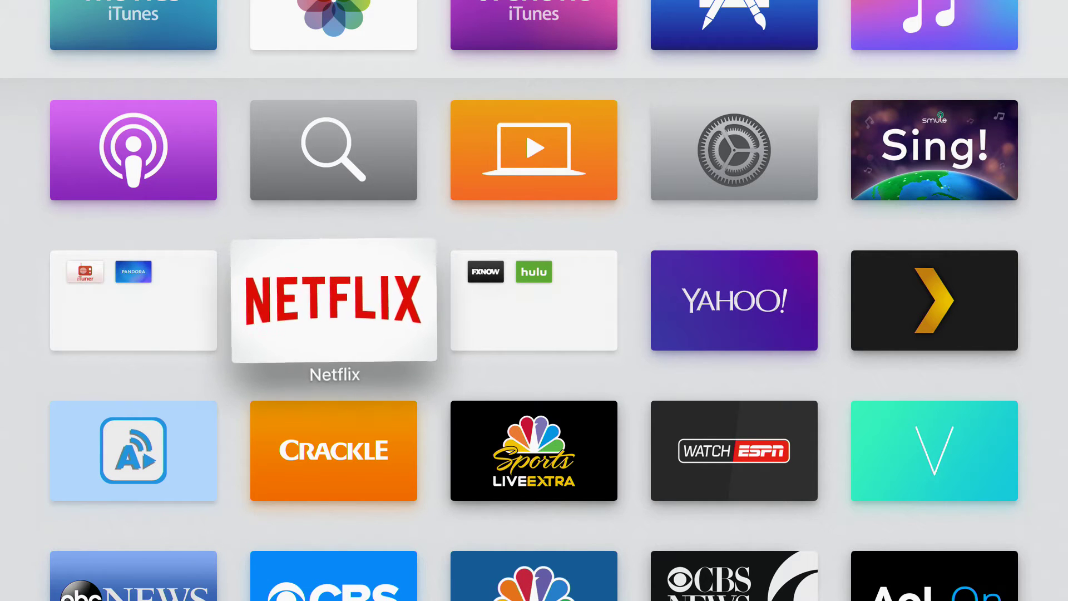
key(Left)
key(Down)
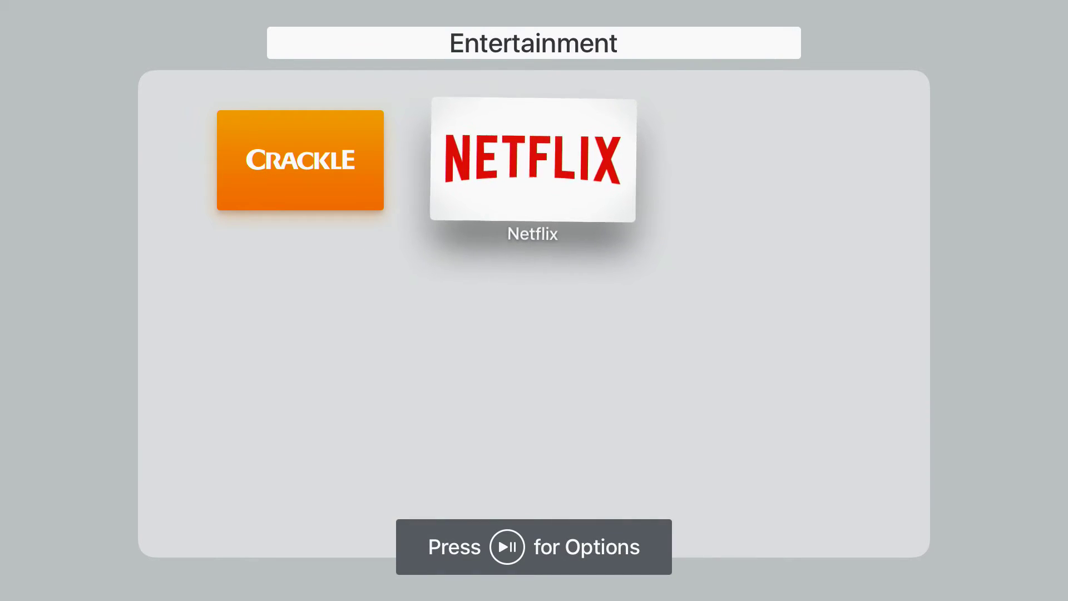
key(Escape)
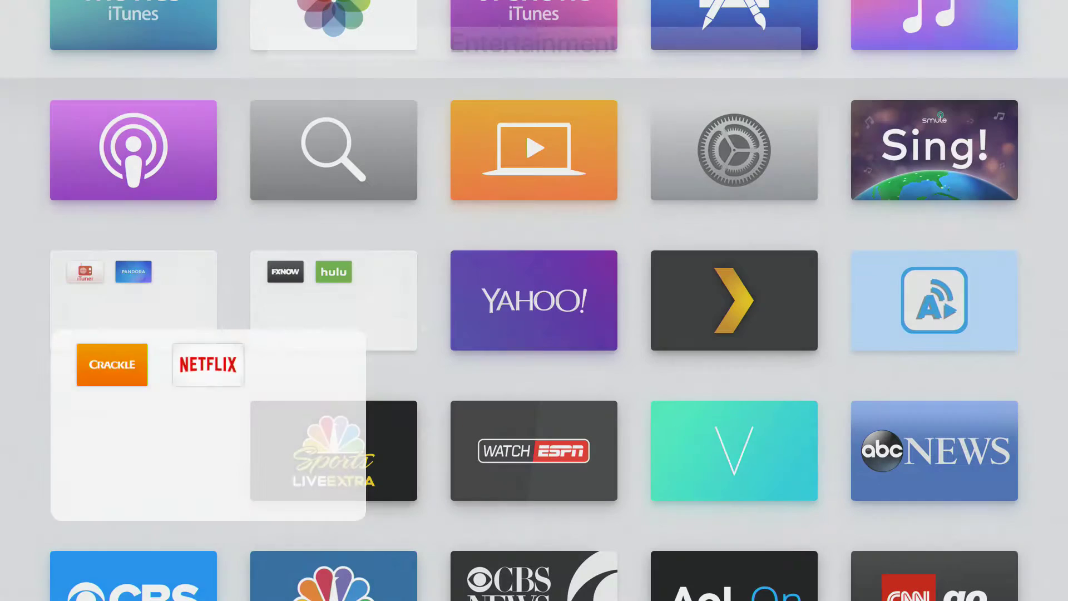
key(Up)
key(Right)
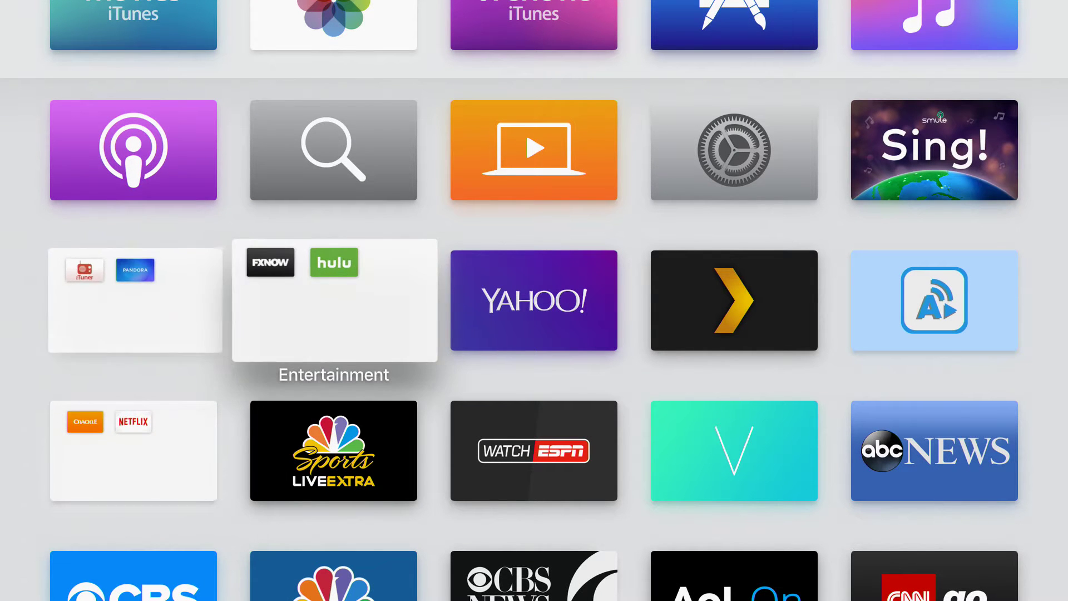
key(Left)
key(Down)
key(Up)
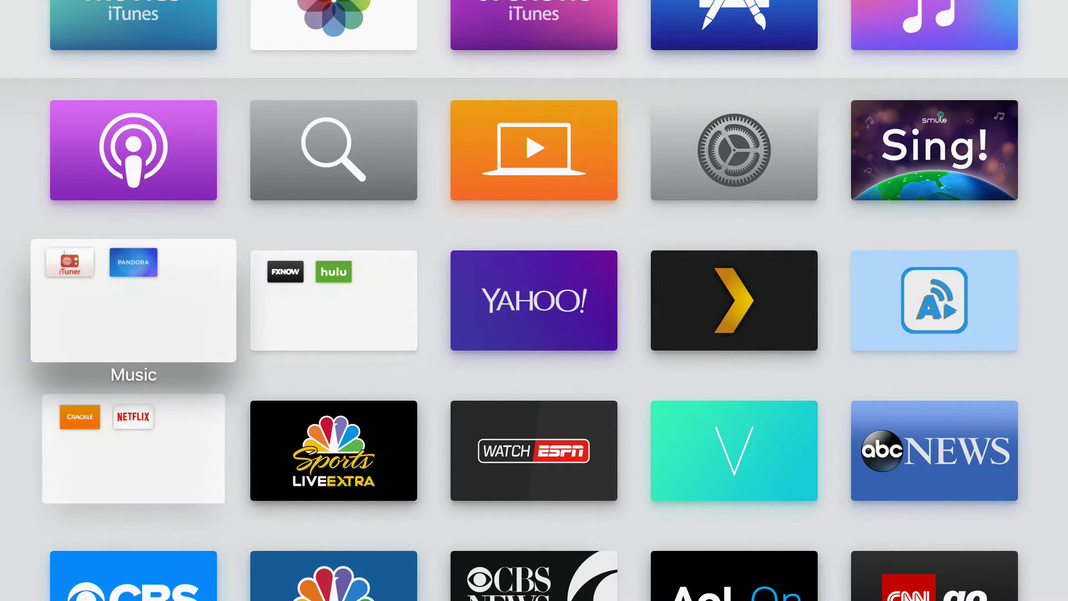
key(Right)
key(Left)
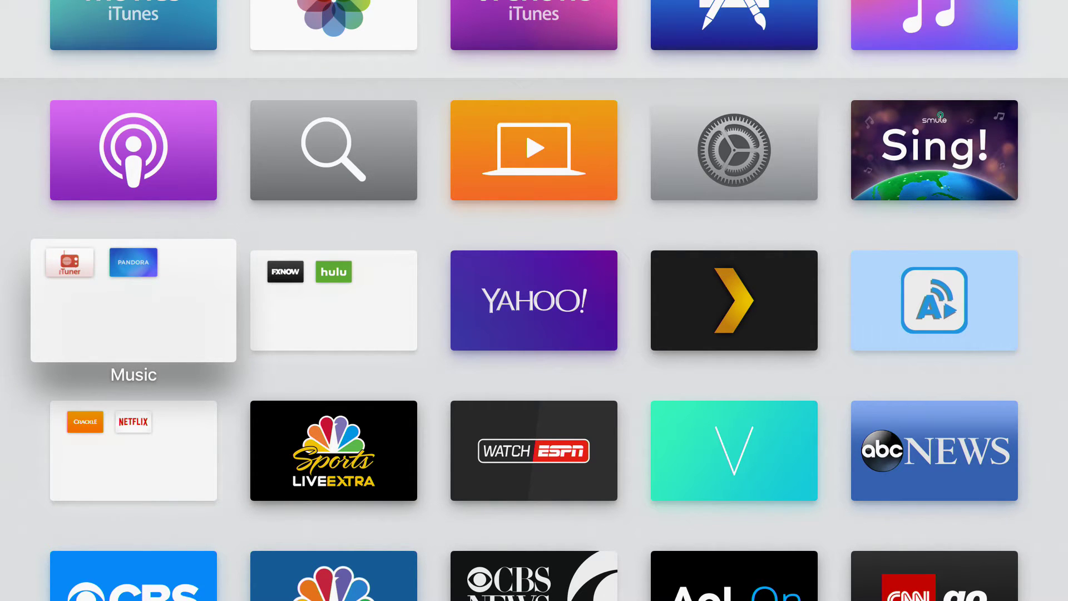
- Rename the folder containing FXNOW and Hulu as "TV shows" and close it
key(Down)
key(Right)
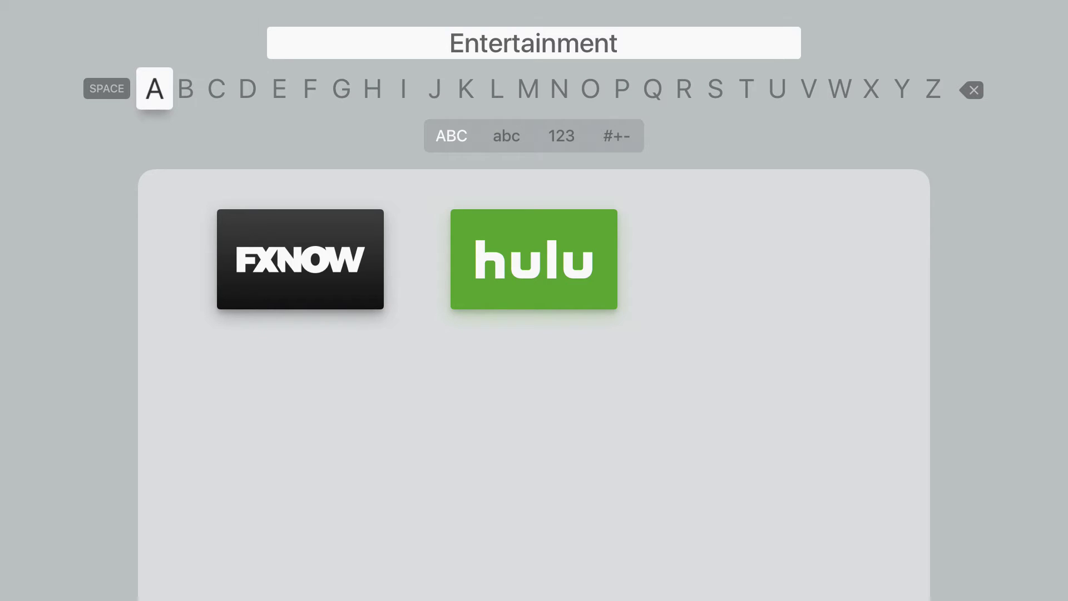
key(Down)
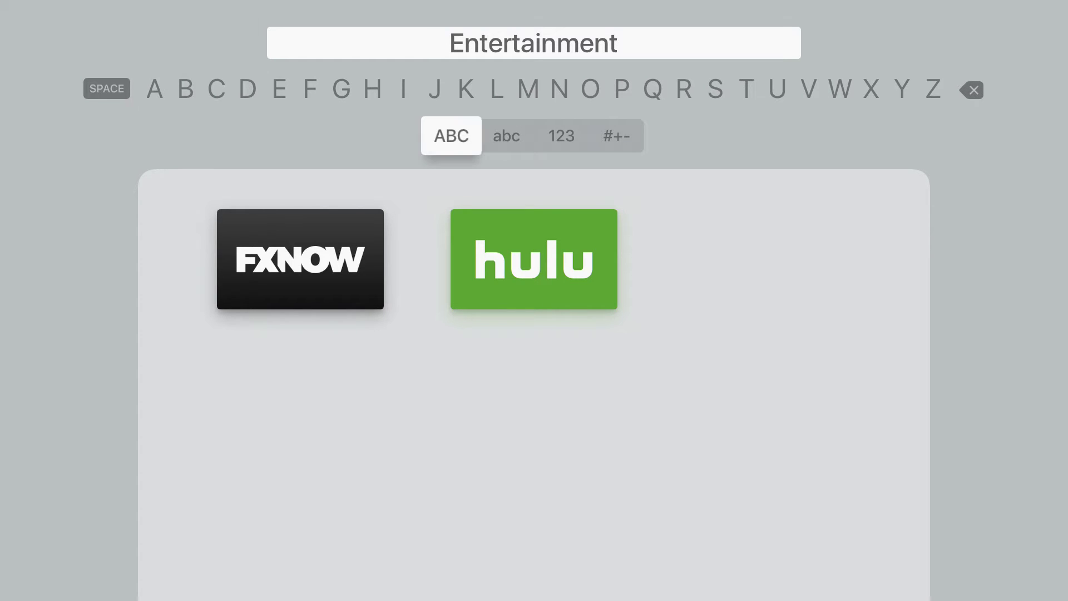
key(Down)
key(Up)
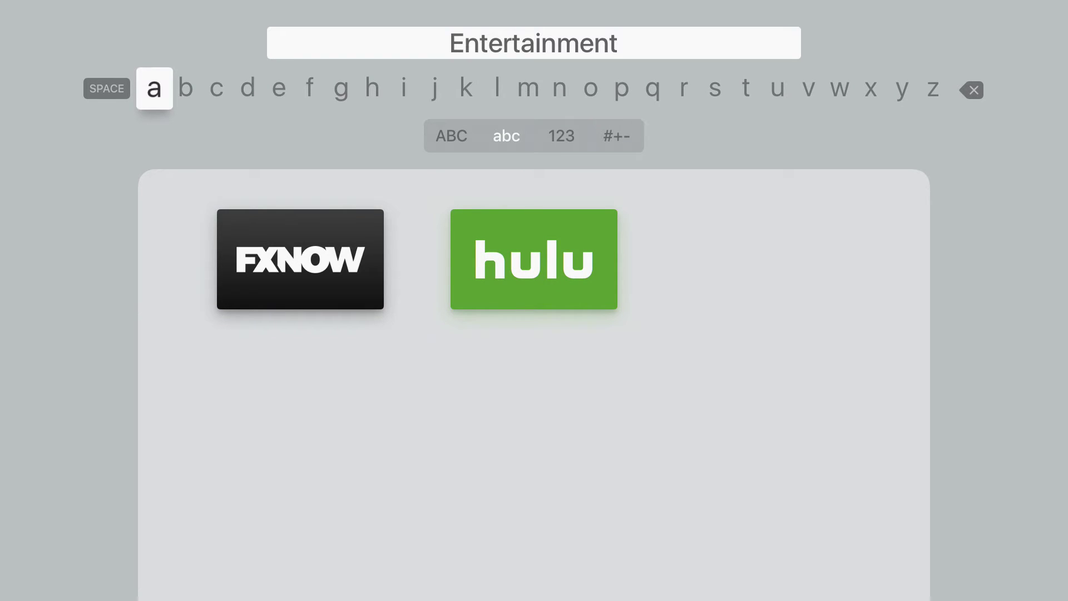
key(F5)
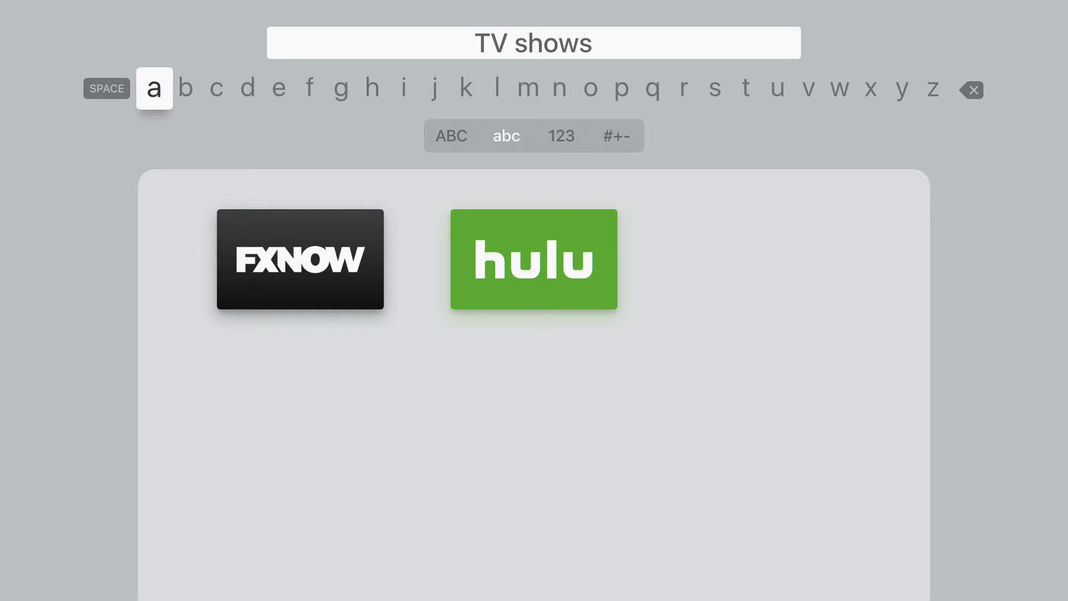
key(Down)
key(Escape)
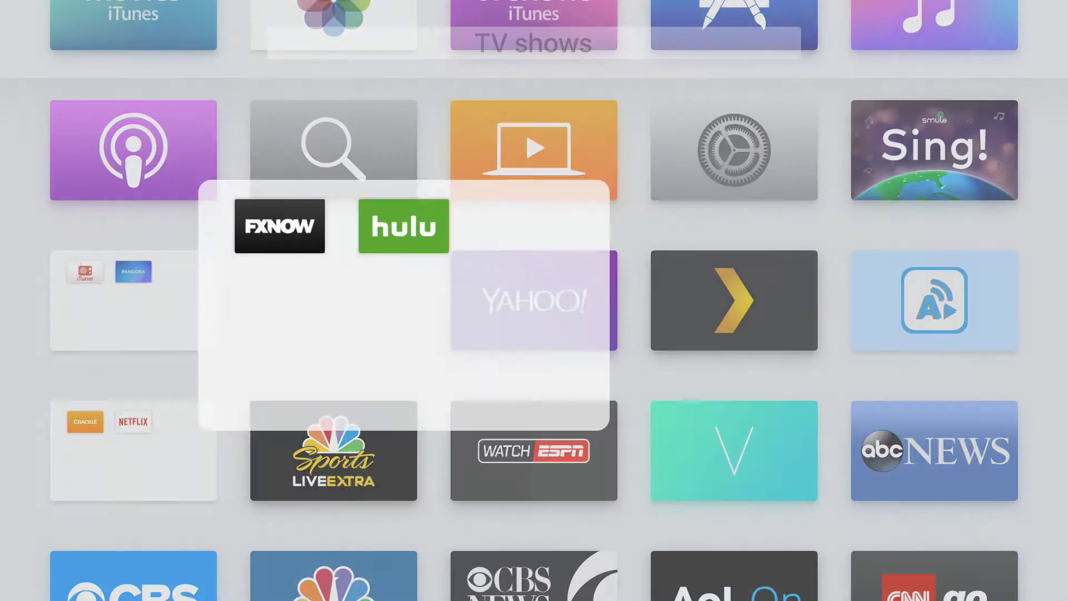
- Rename the folder containing Crackle and Netflix as "on demand movies" and close it
key(Down)
key(Left)
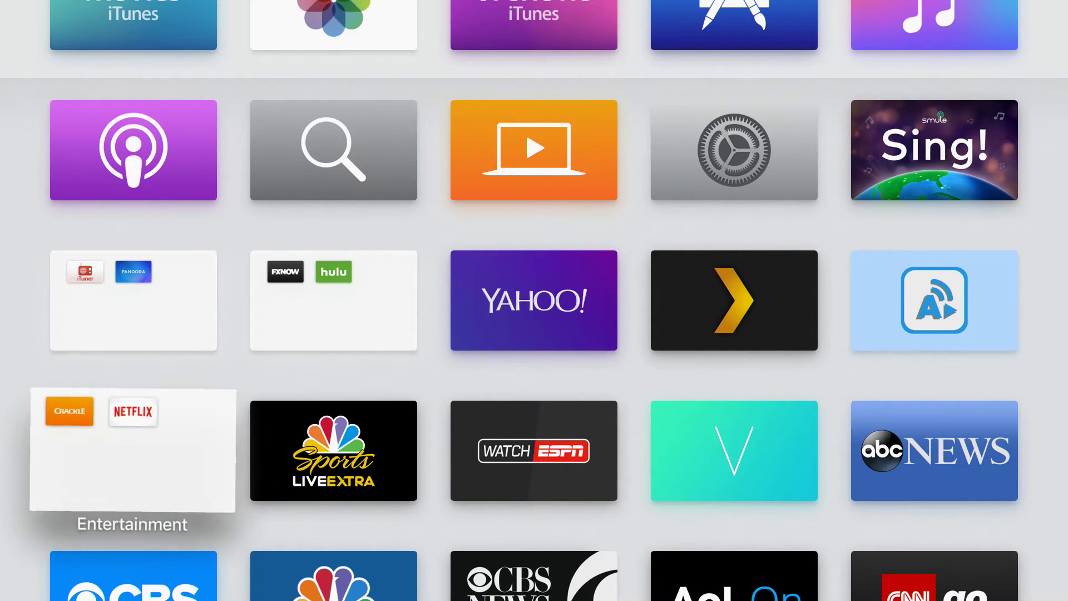
key(Return)
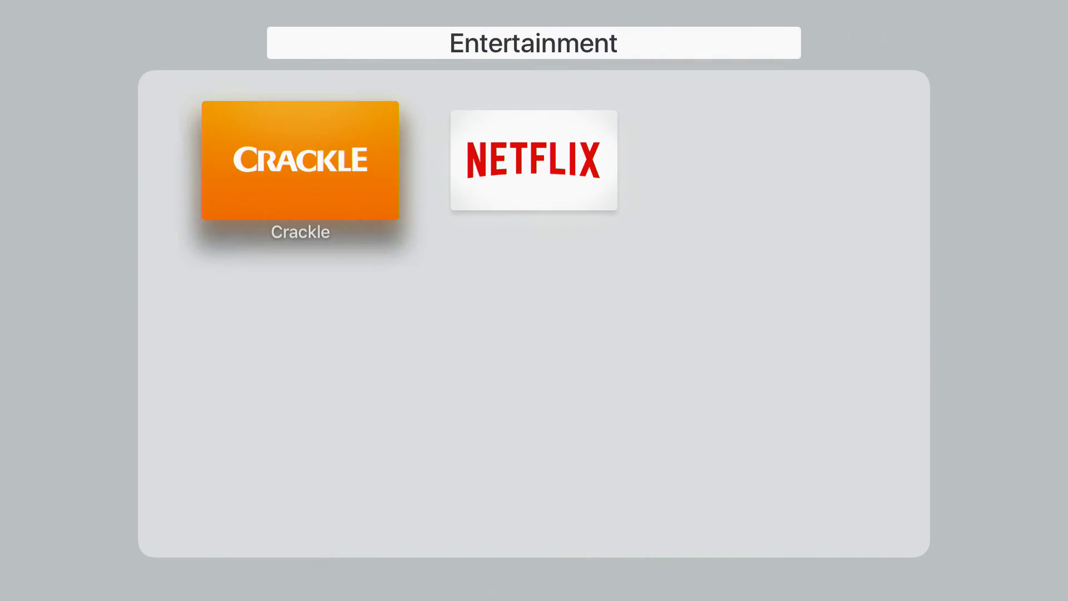
key(Up)
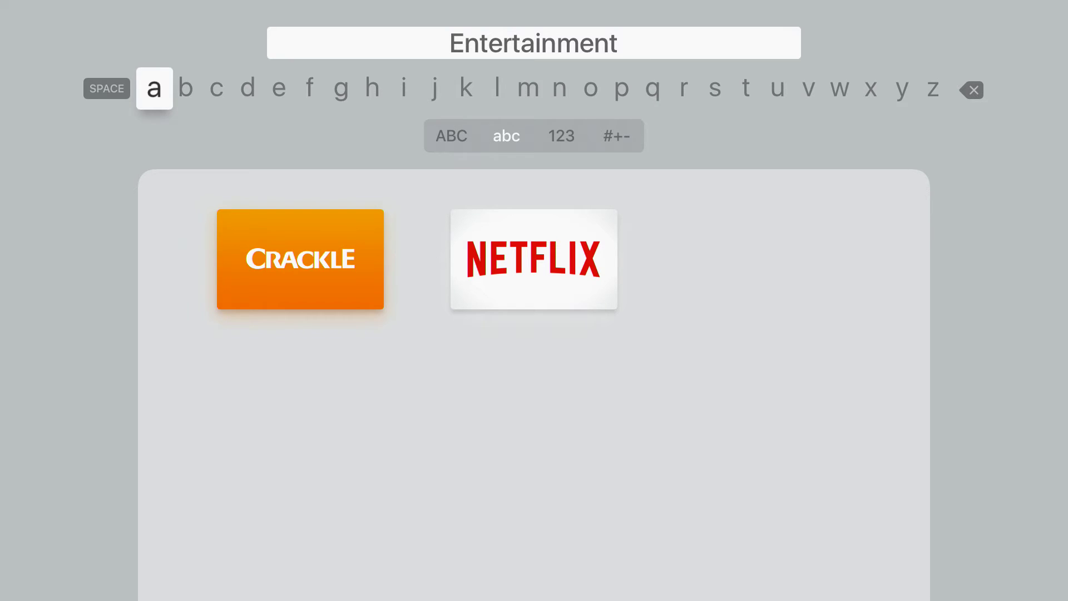
key(F5)
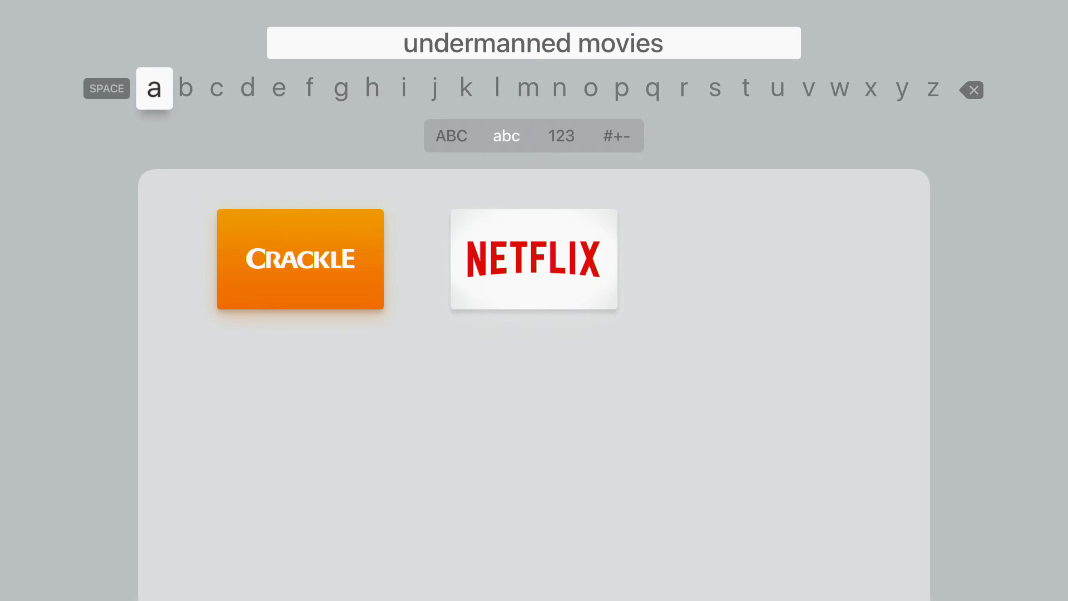
key(F5)
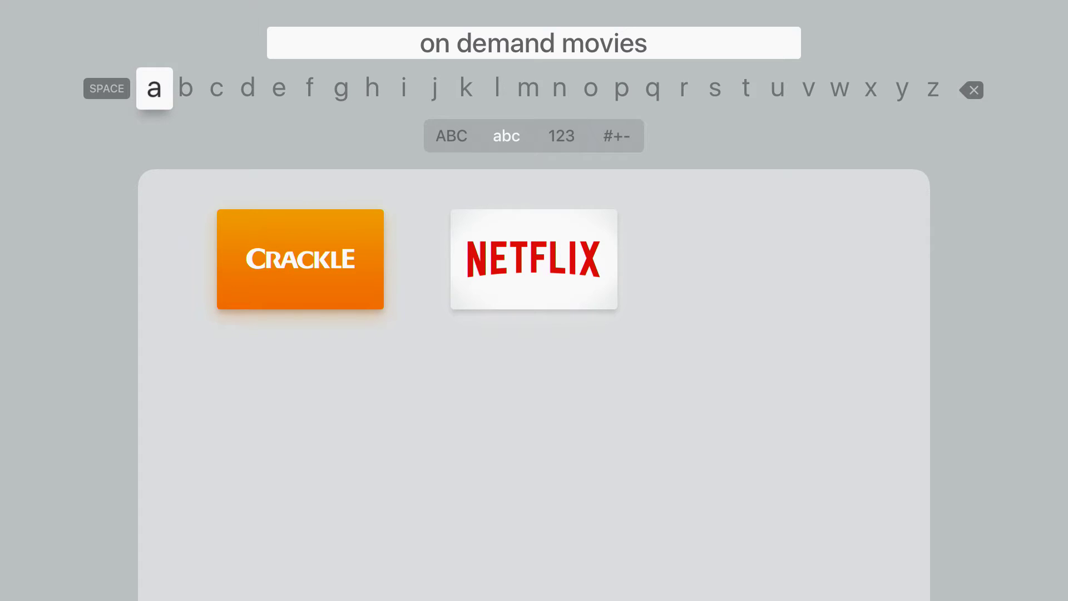
key(Down)
key(Escape)
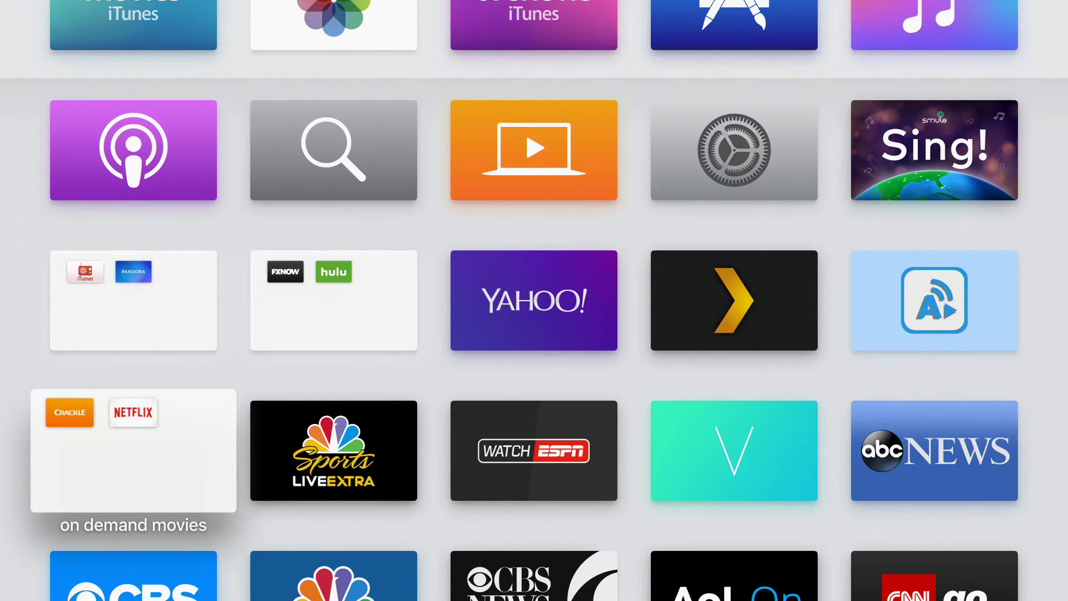
- Move the NBC Sports app onto WATCH ESPN to group both in a Sports folder, and close the folder
key(Up)
key(Right)
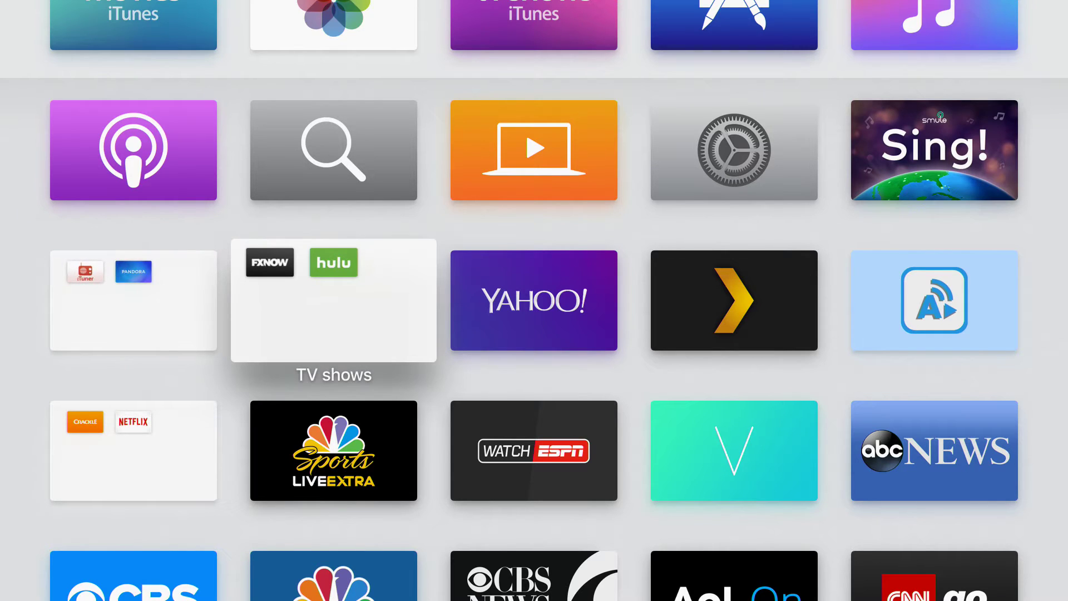
key(Right)
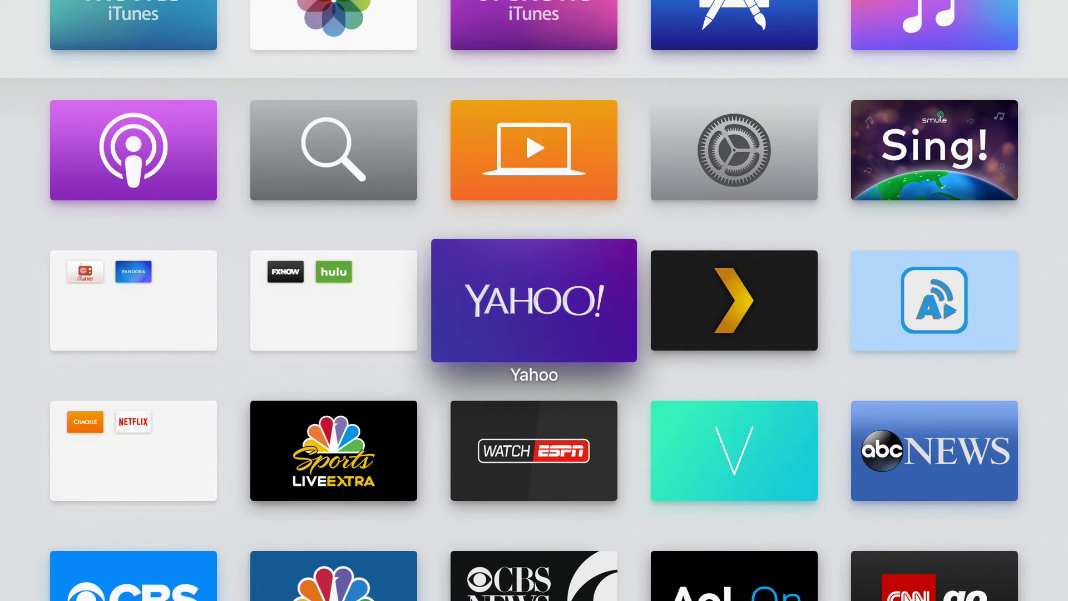
key(Down)
key(Right)
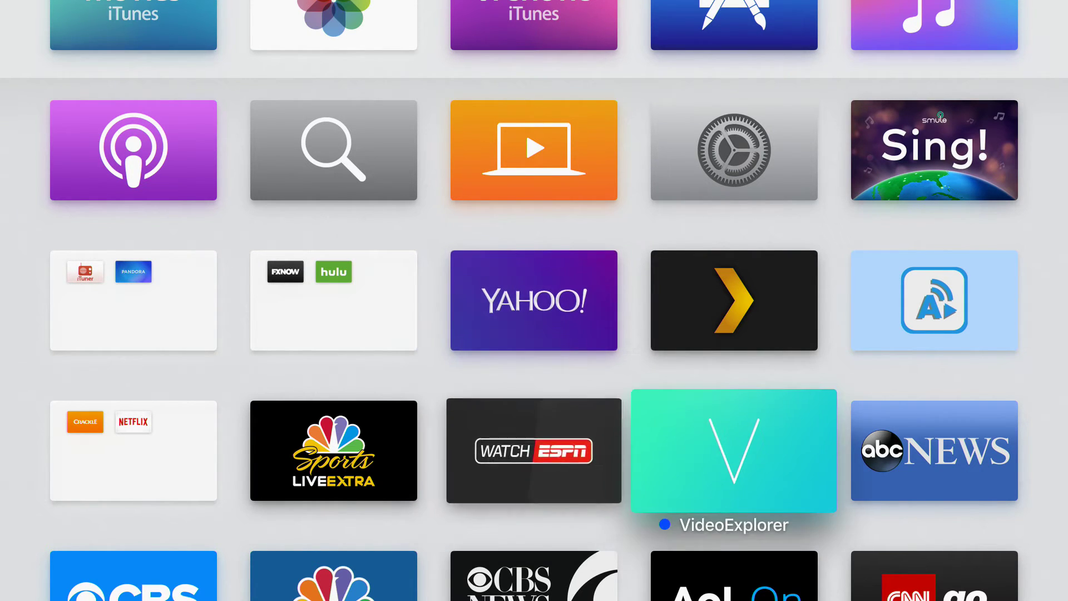
key(Left)
key(Left)
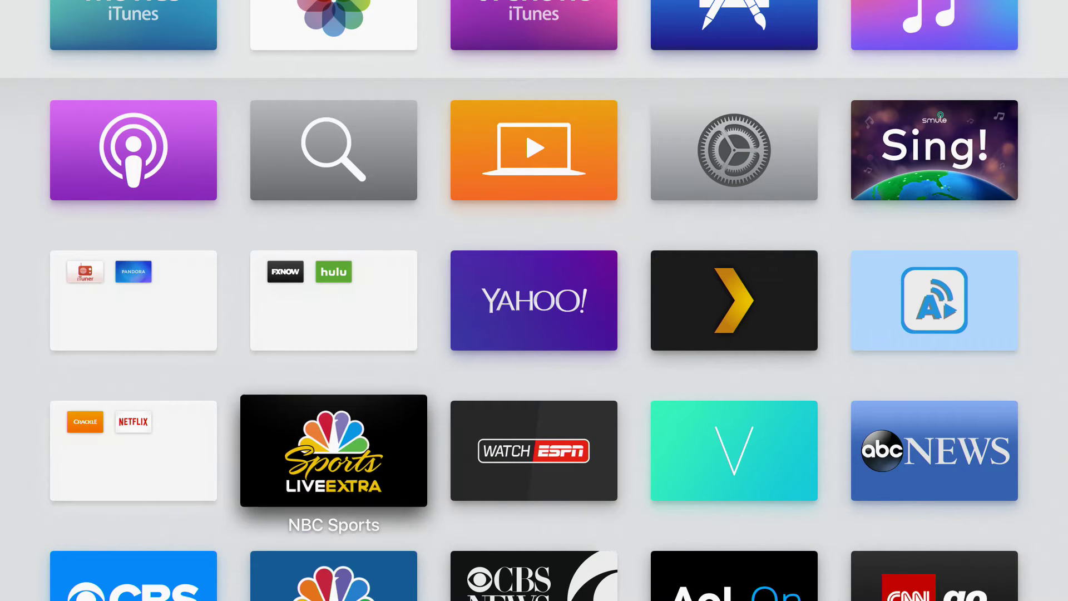
key(Right)
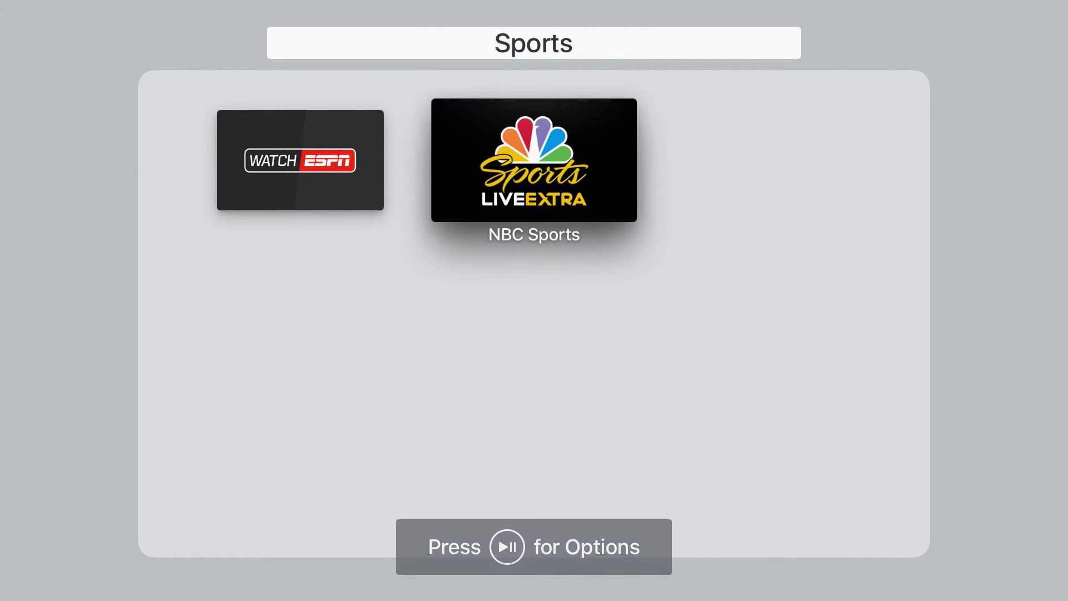
key(Escape)
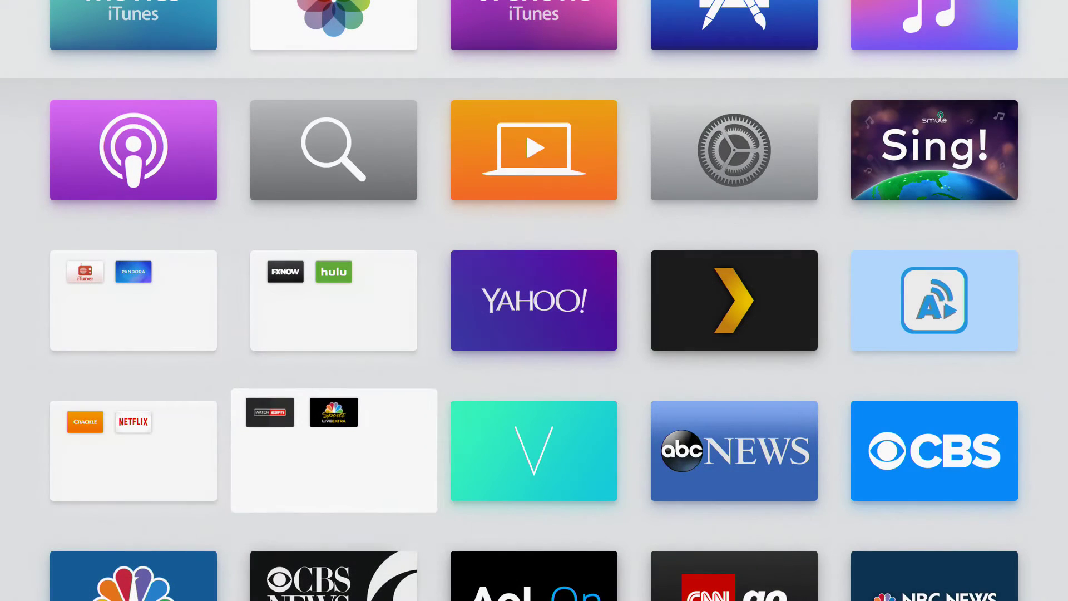
- Move the CBS app onto ABC News to group both in a News folder, and close the folder
key(Right)
key(Up)
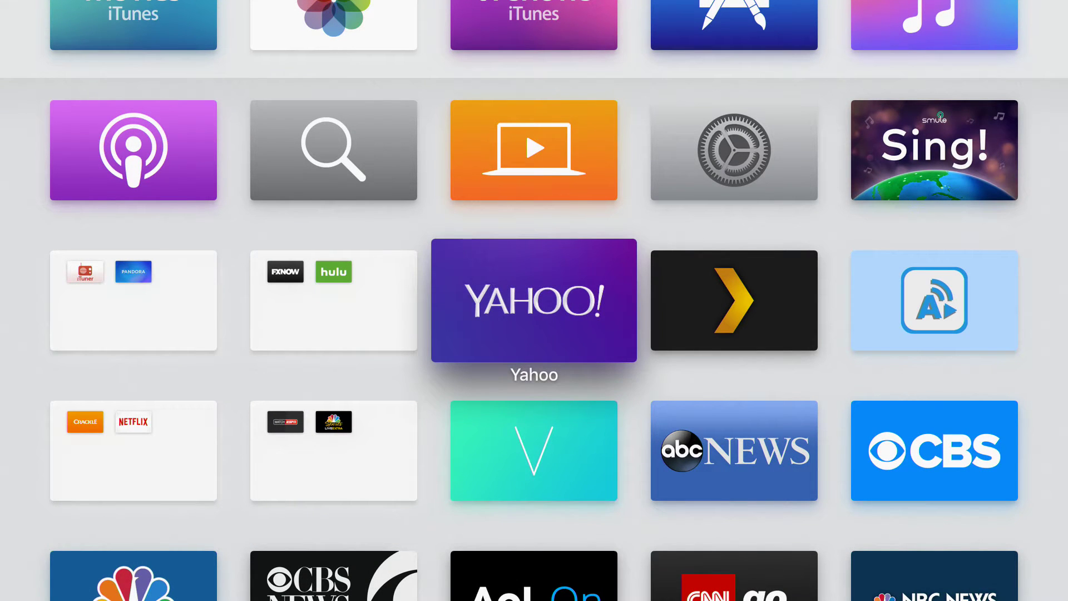
key(Down)
key(Right)
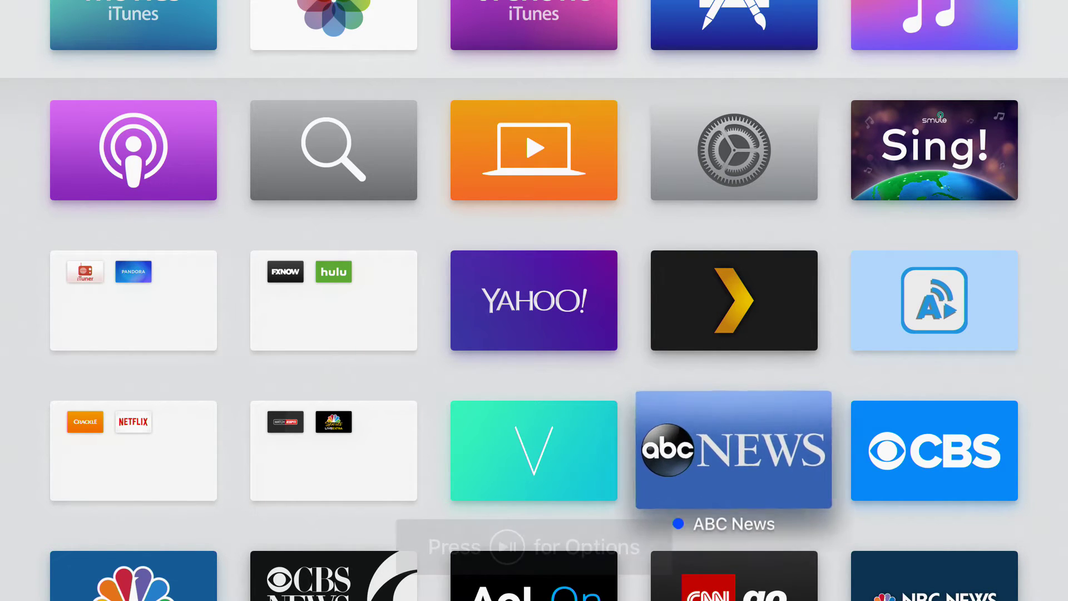
key(Right)
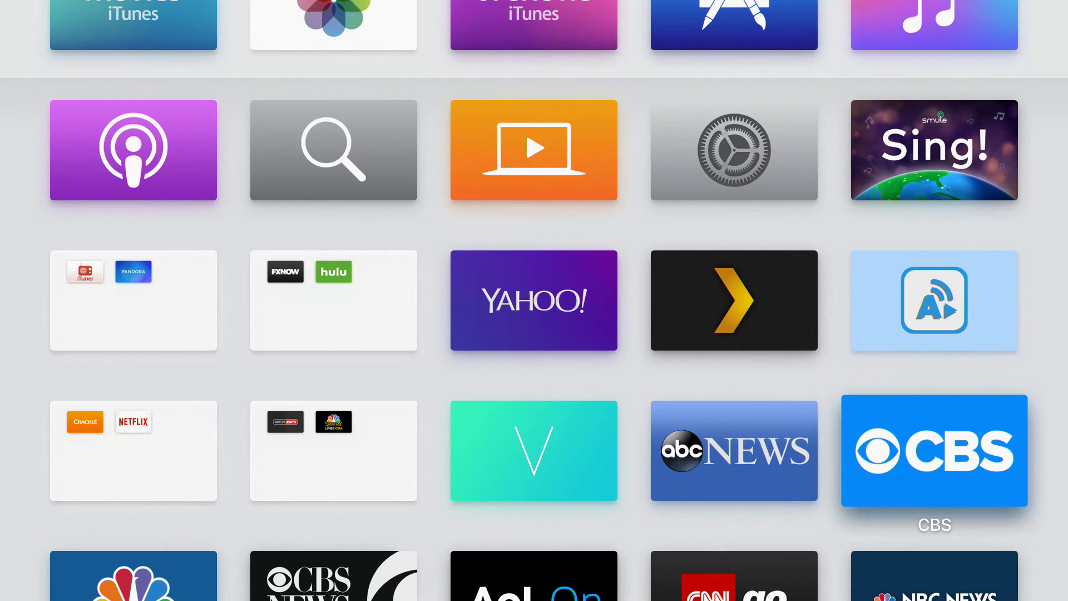
key(Left)
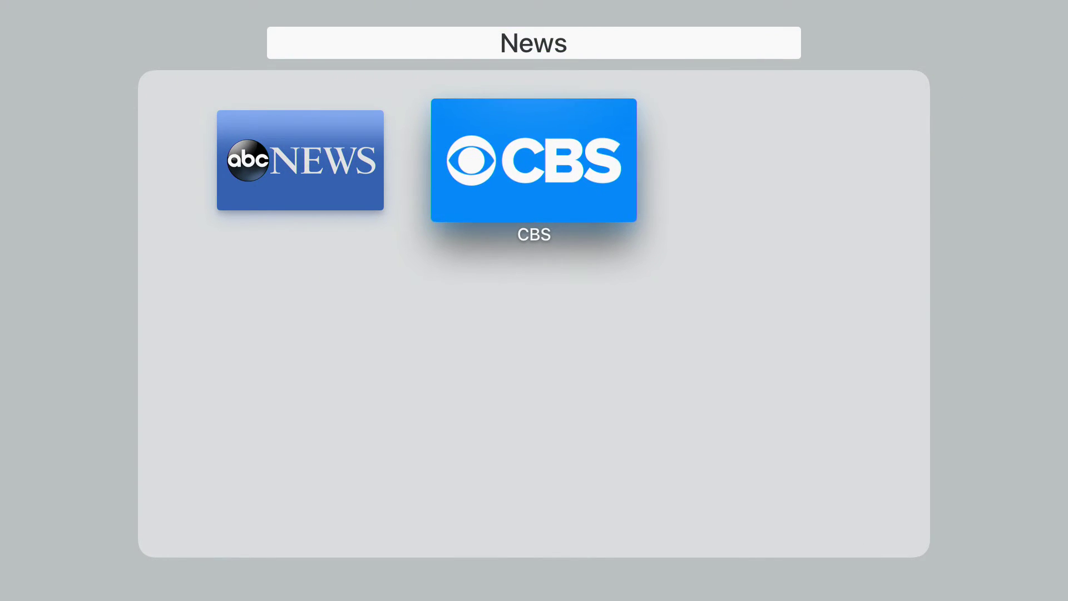
key(Return)
key(Escape)
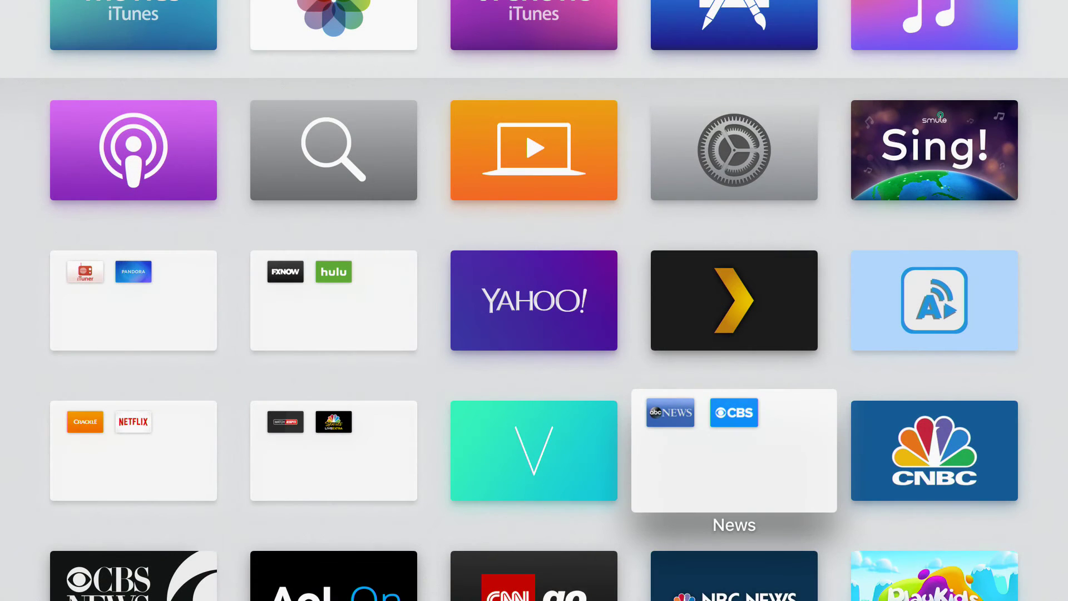
- Add the CNBC app to the News folder and close the folder
key(Right)
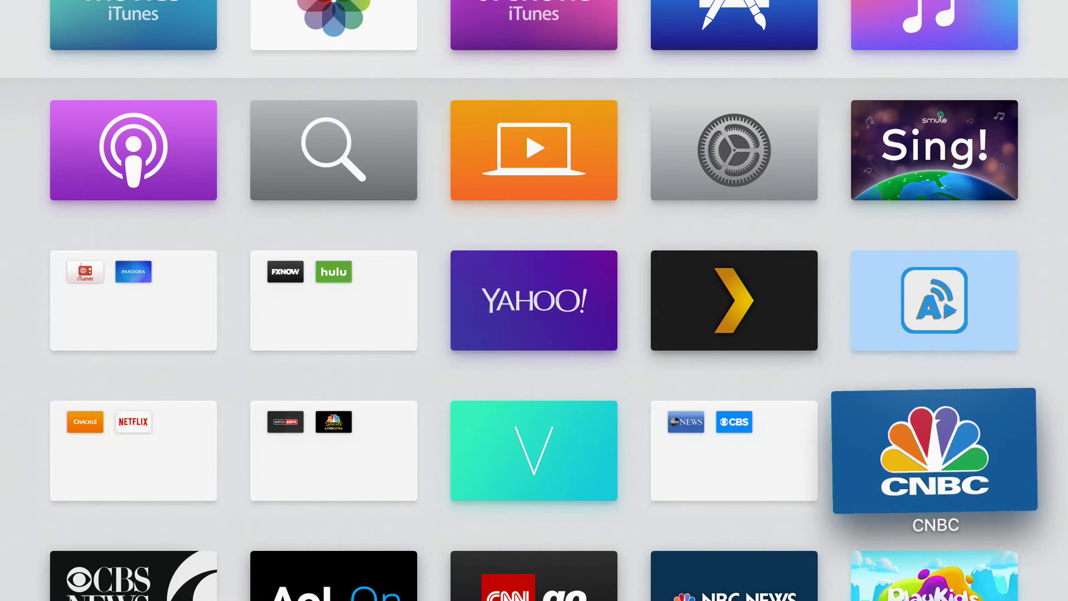
key(Left)
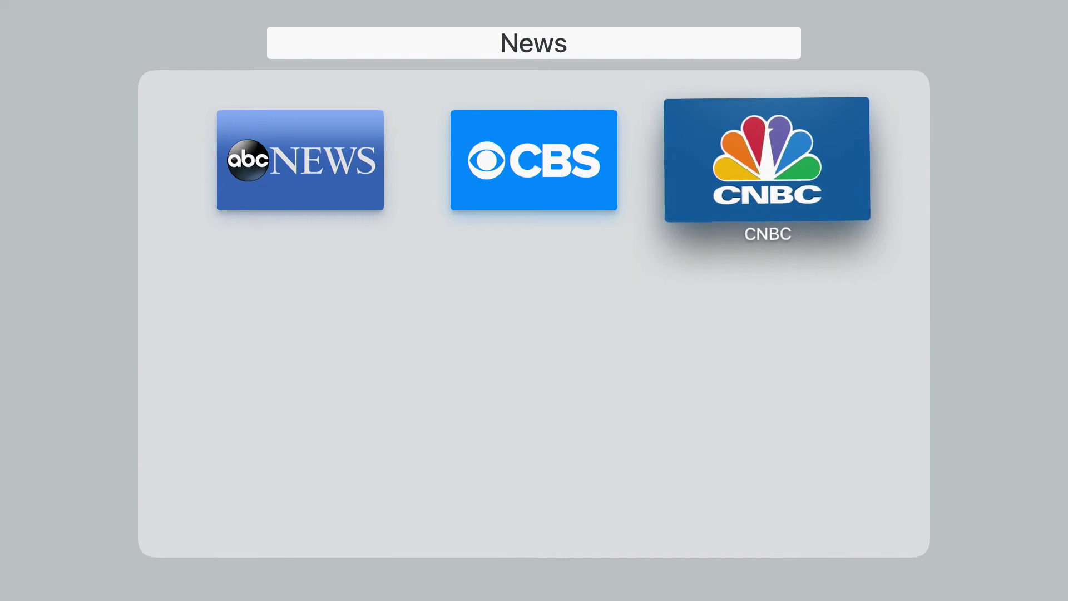
key(Return)
key(Escape)
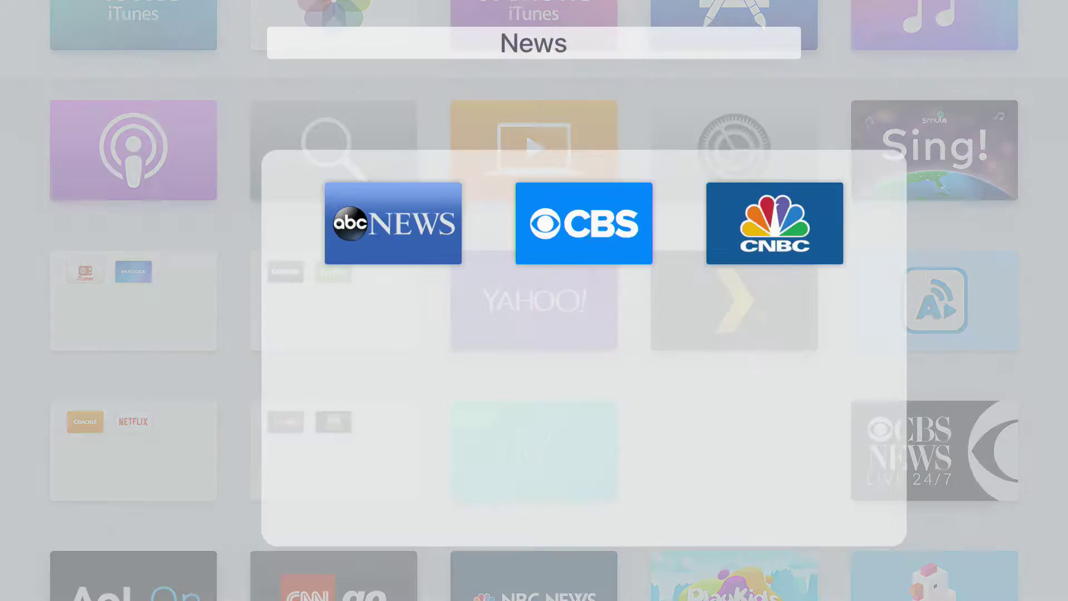
- Add the CBS News app to the News folder and close the folder
key(Right)
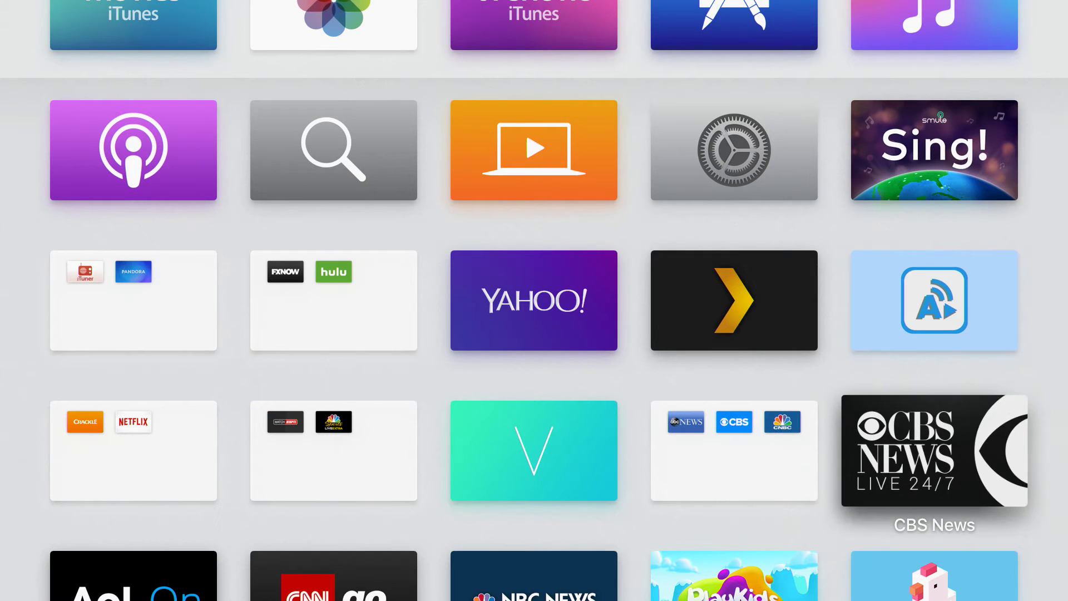
key(Left)
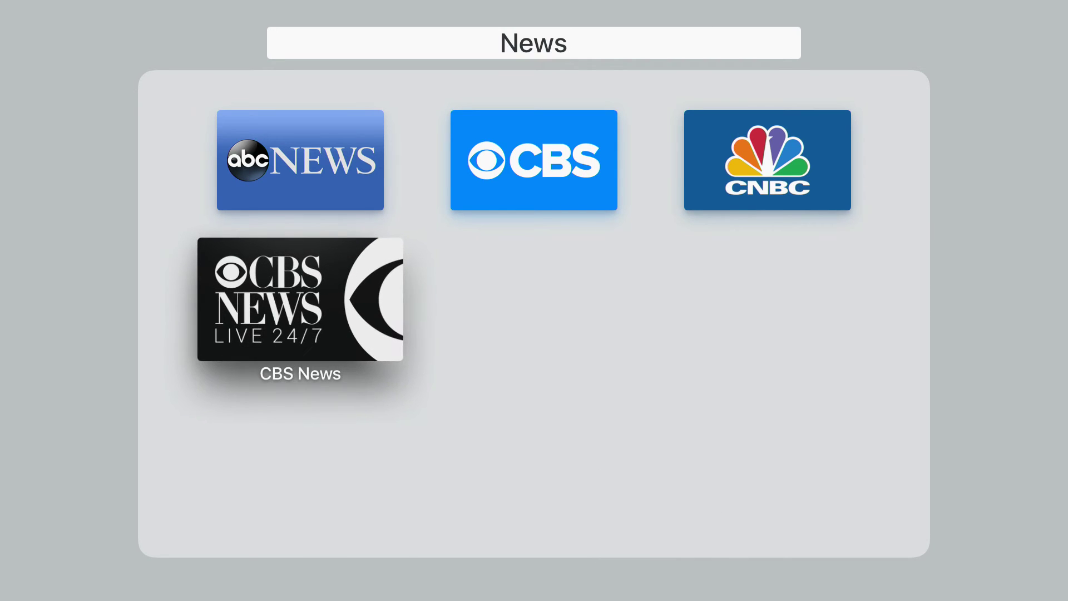
key(Return)
key(Escape)
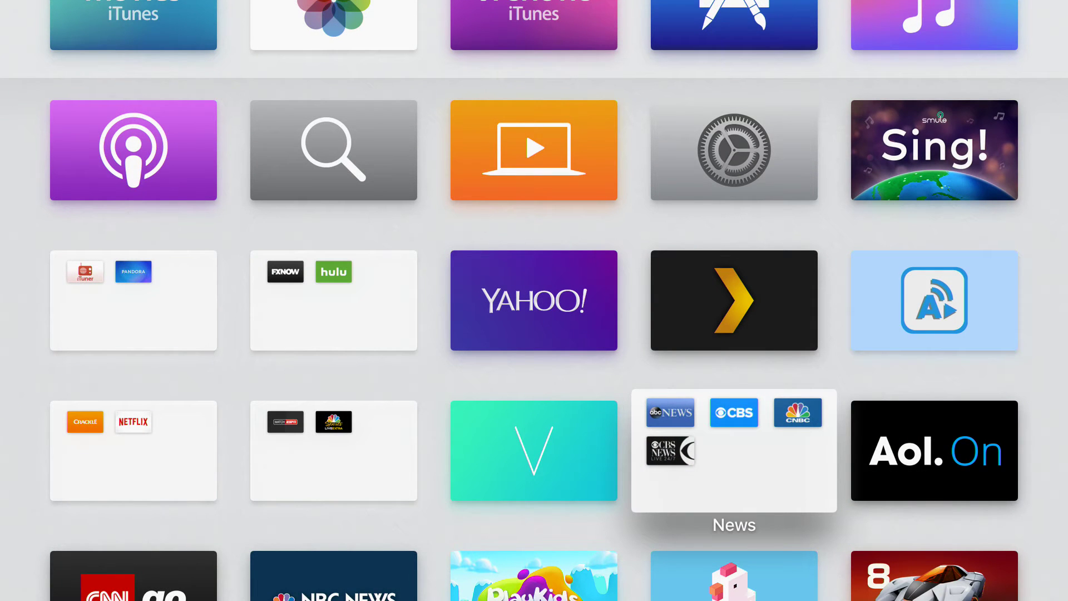
- Move the YouTube app onto Vimeo to group both in a new folder, and close the folder
key(Left)
key(Left)
key(Right)
key(Right)
key(Left)
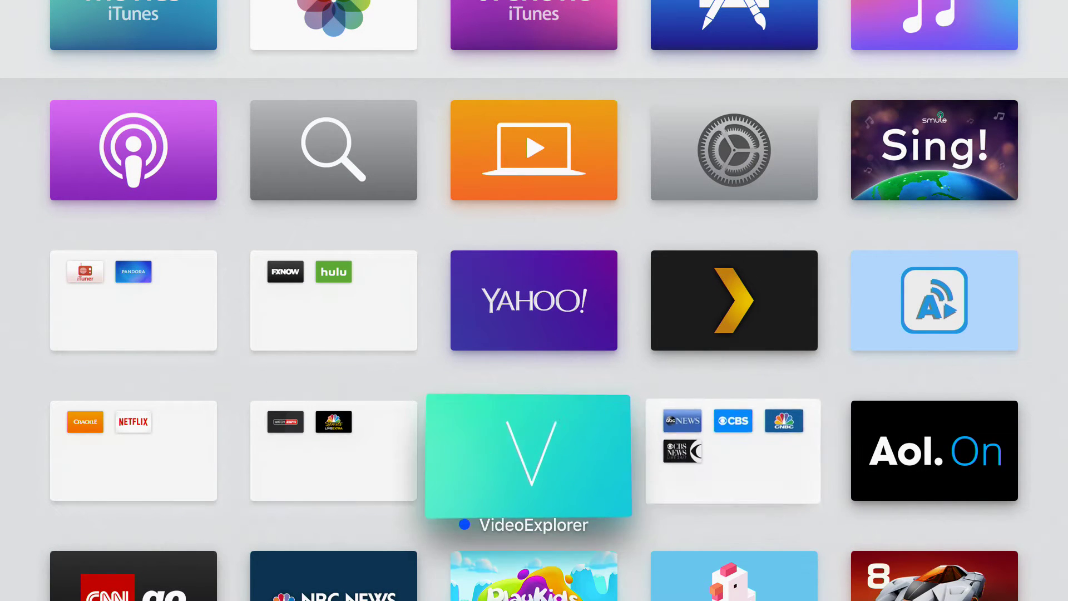
key(Down)
key(Down)
key(Down)
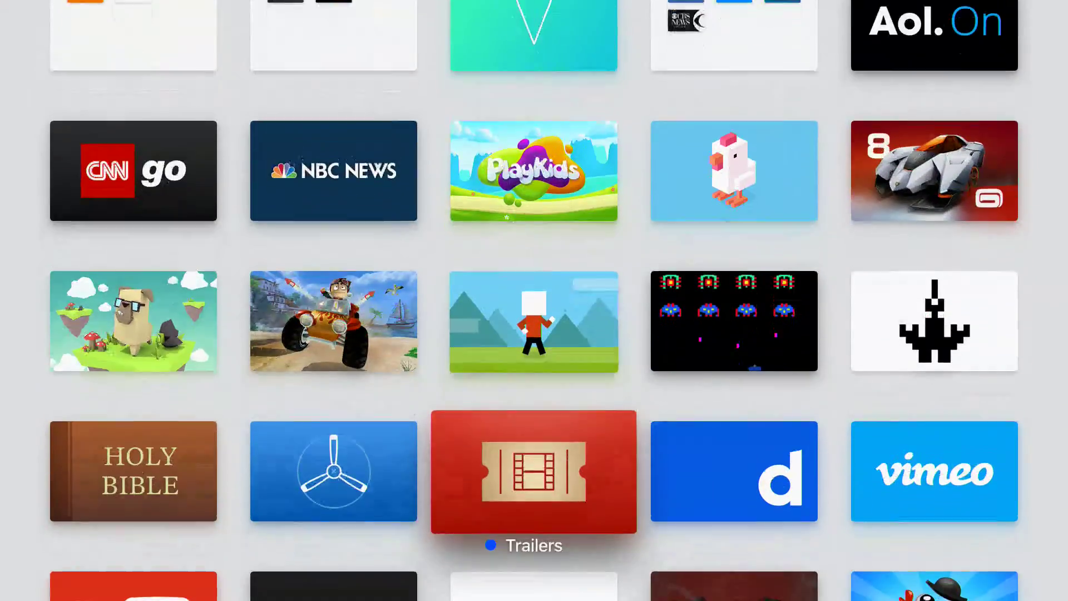
key(Down)
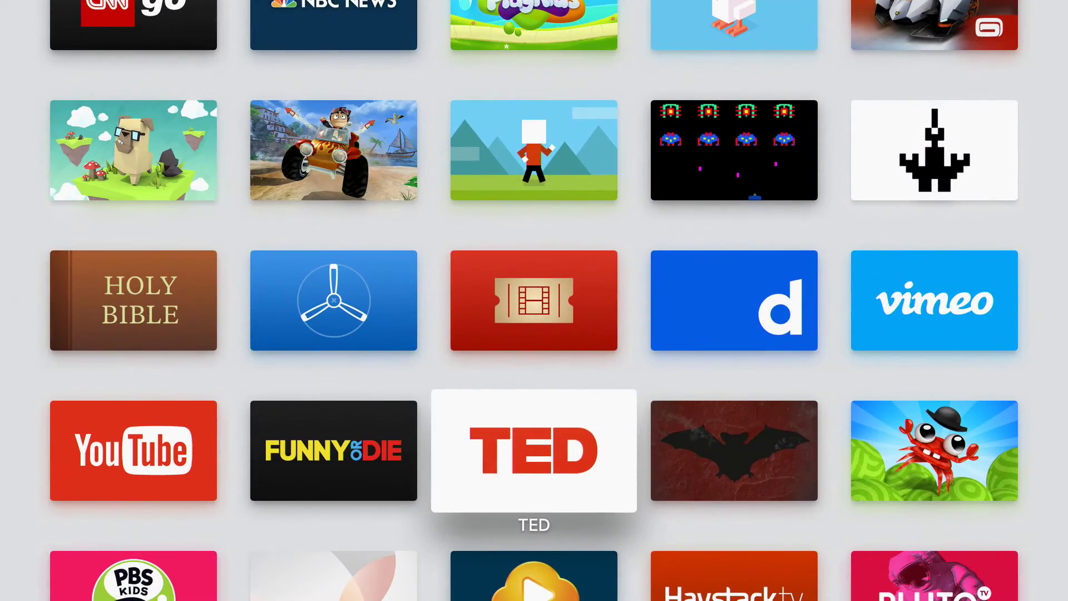
key(Left)
key(Left)
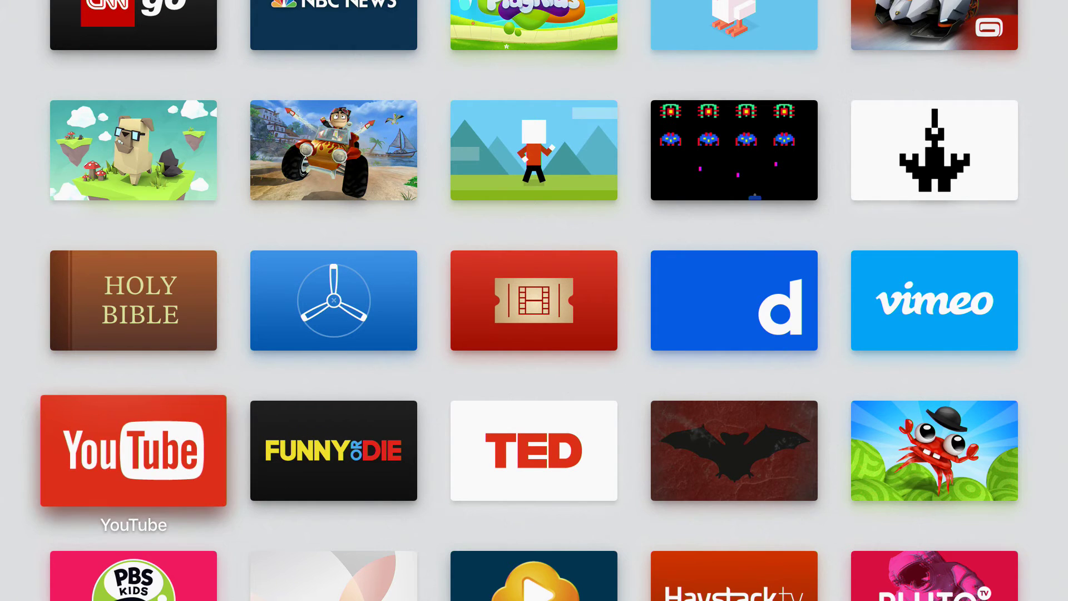
key(Right)
key(Right)
key(Right)
key(Right)
key(Up)
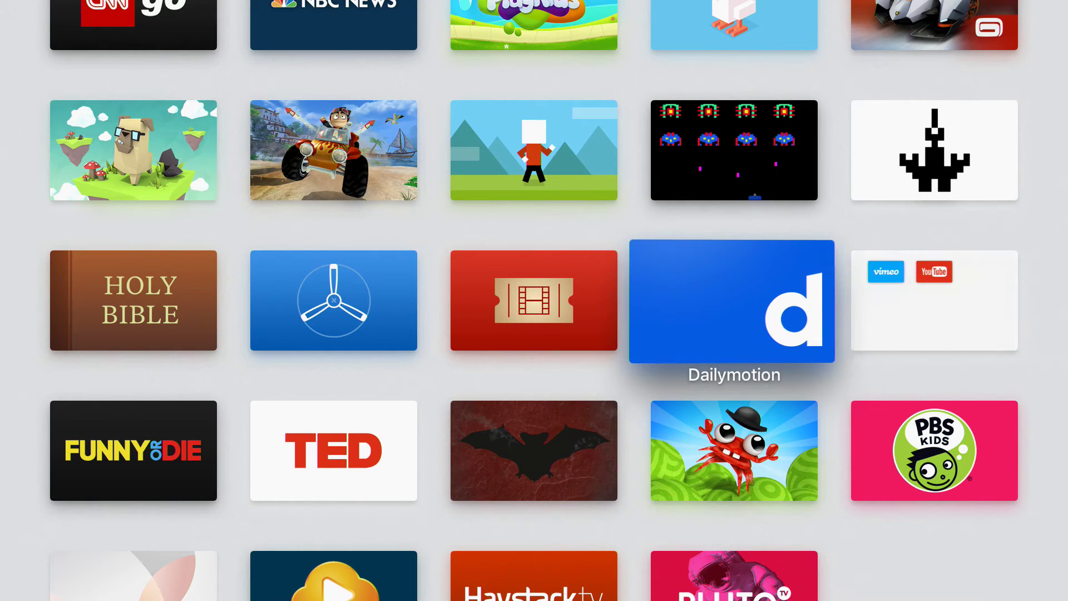
- Add Dailymotion to the folder containing Vimeo and YouTube, rename the folder "short form", and close it
key(Return)
key(Right)
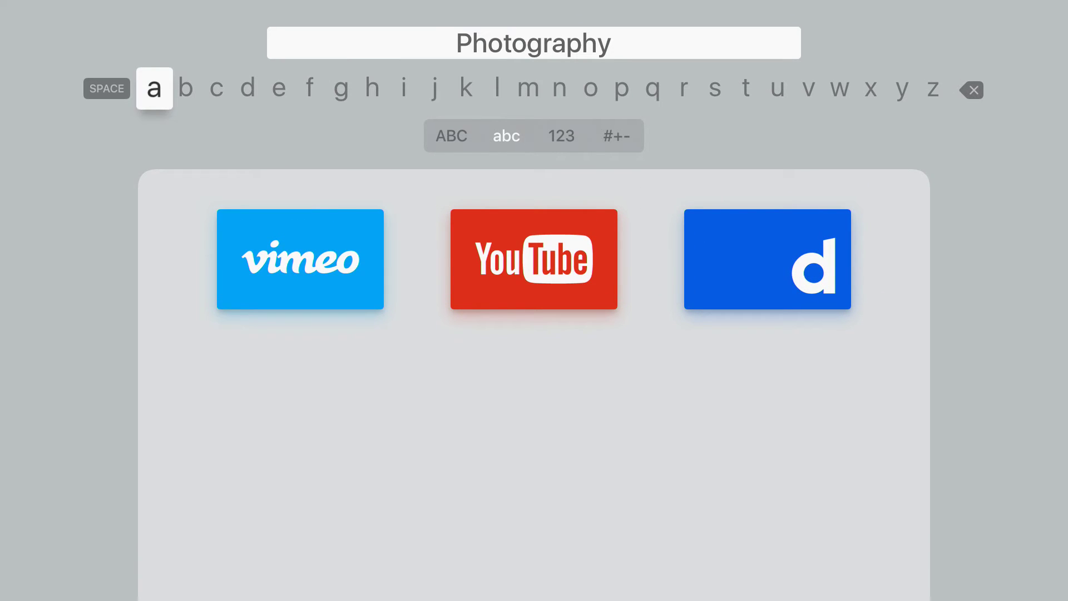
key(super)
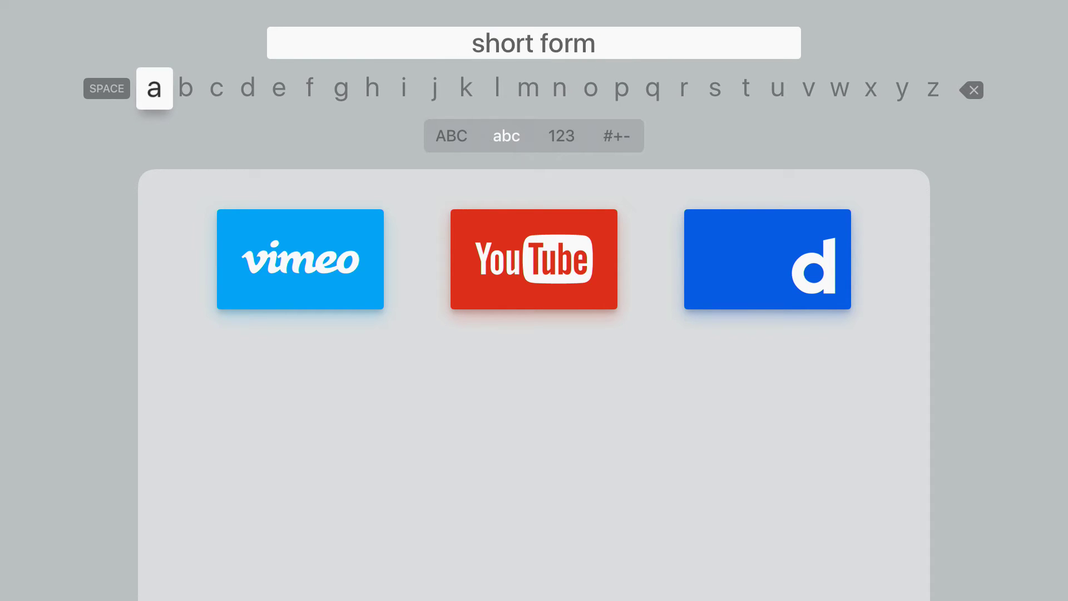
key(Down)
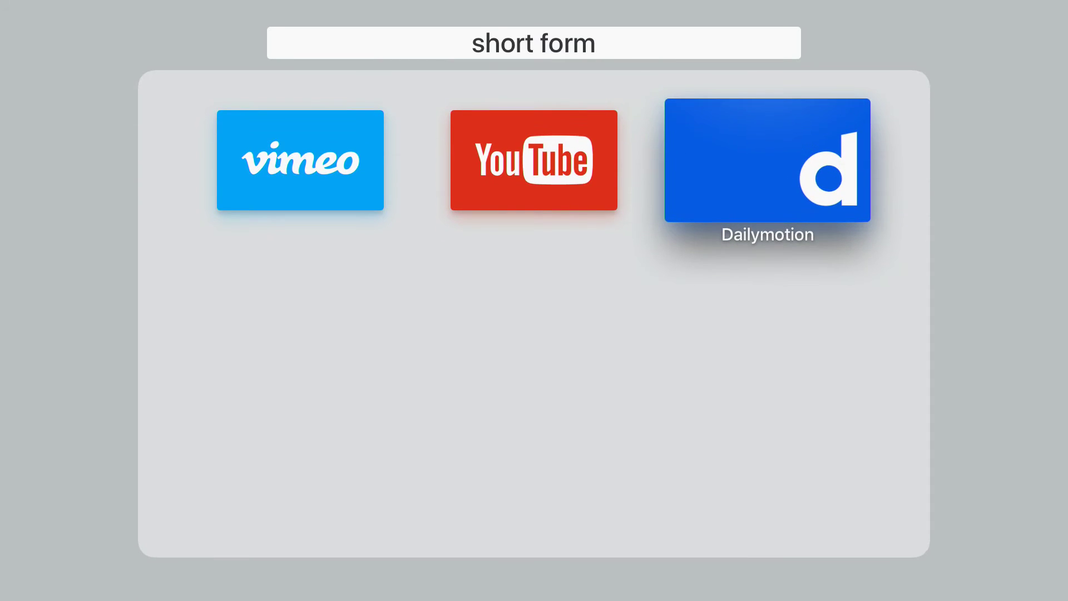
key(Escape)
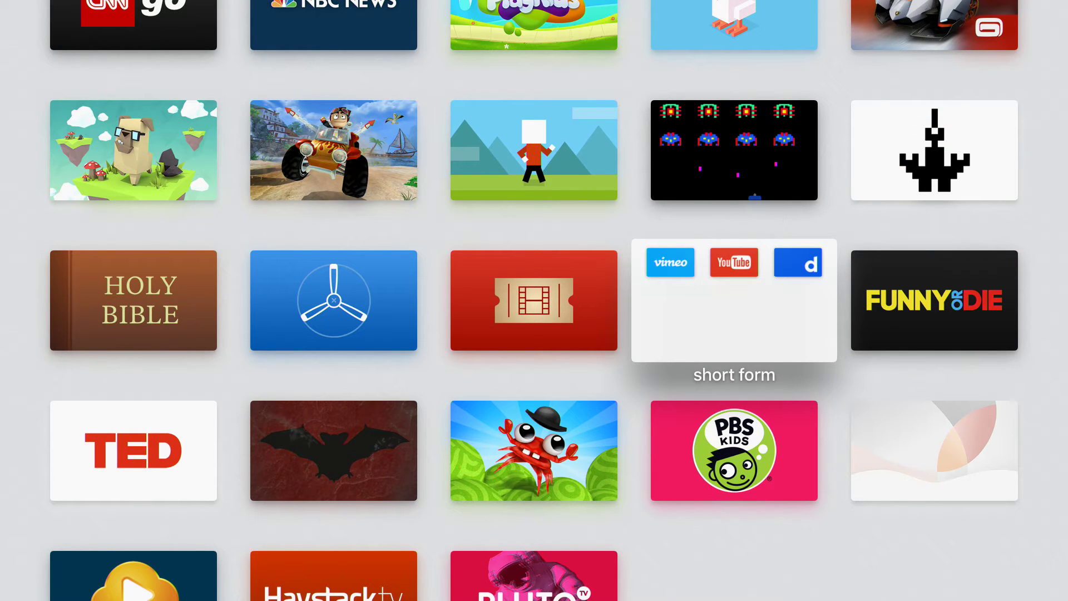
- Move the short form folder up the home screen to the start of the row, just before the on demand movies folder
key(Down)
key(Up)
key(Return)
key(Up)
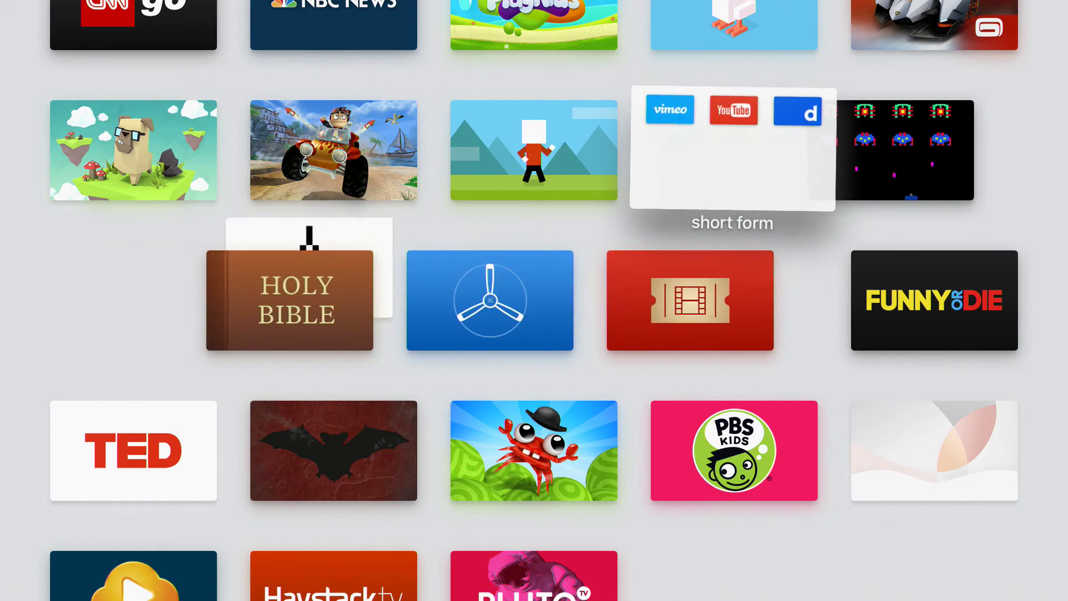
key(Up)
key(Up)
key(Left)
key(Left)
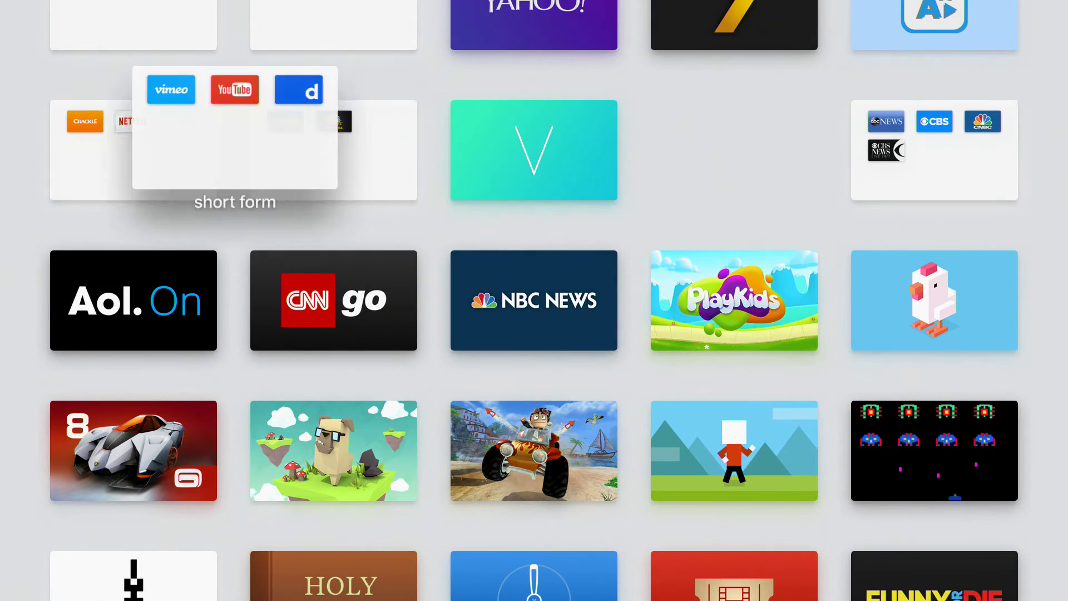
key(Return)
key(Right)
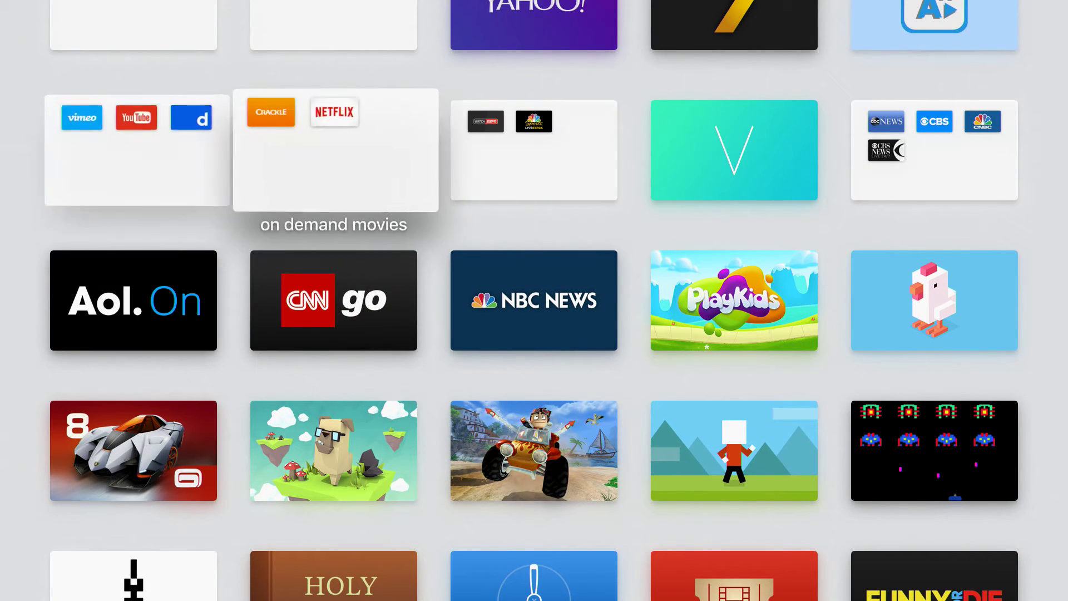
- Move the News folder to the start of its row, just before the short form folder
key(Right)
key(Right)
key(Right)
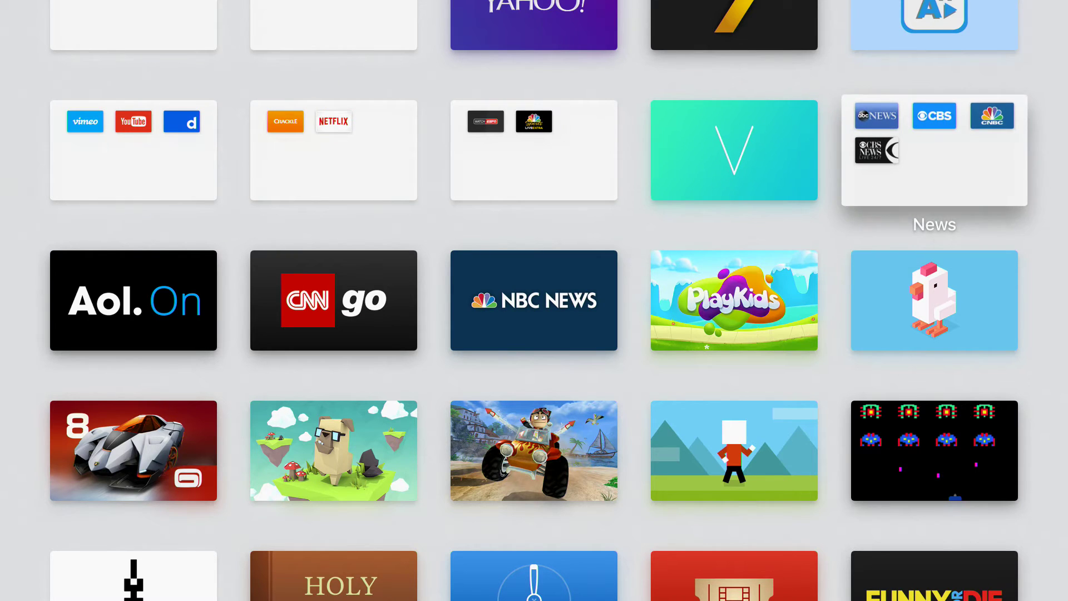
key(Left)
key(Left)
key(Left)
key(Left)
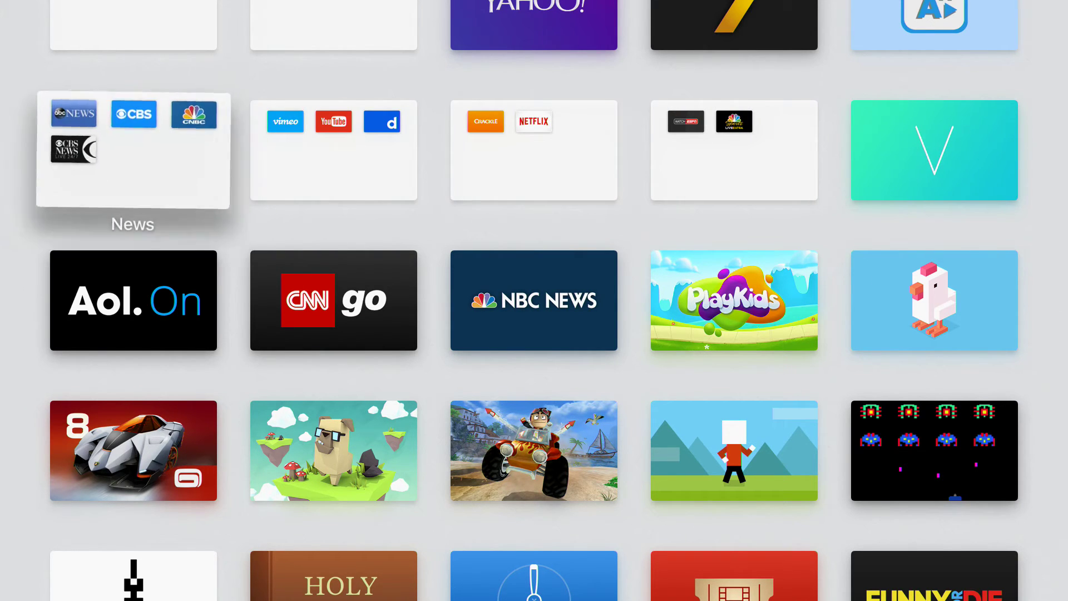
key(Return)
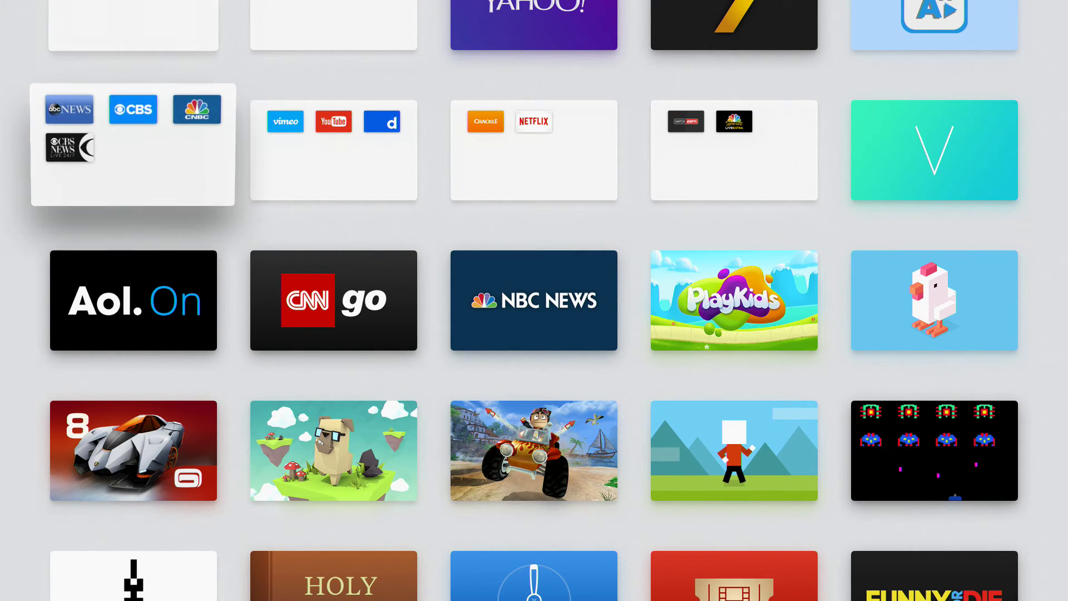
- Move the TV shows folder down to the next row, between the Sports folder and the green V app
key(Up)
key(Up)
key(Right)
key(Down)
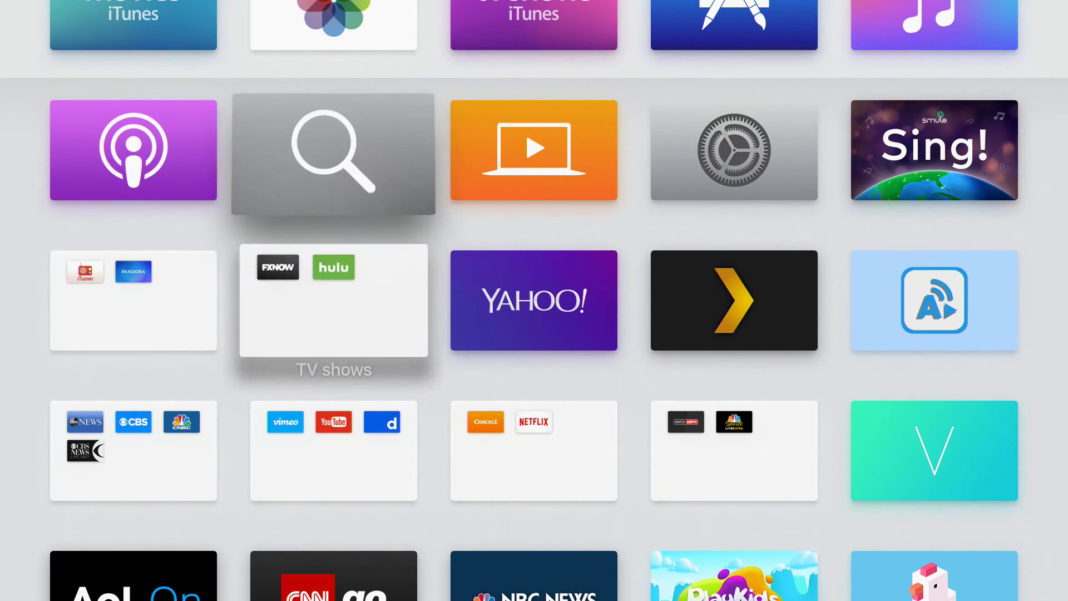
key(Return)
key(Right)
key(Right)
key(Right)
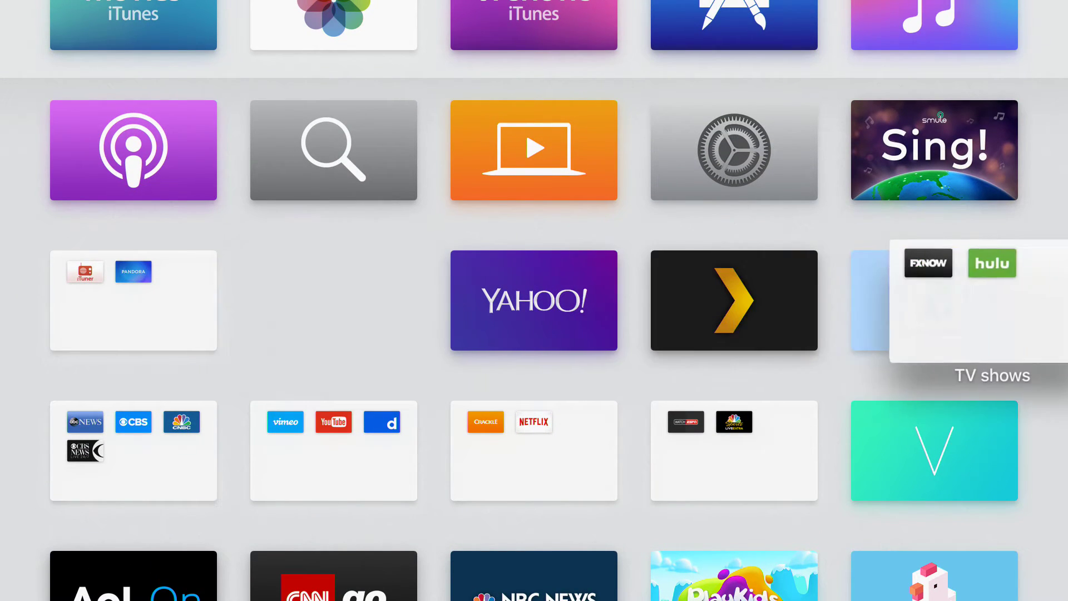
key(Down)
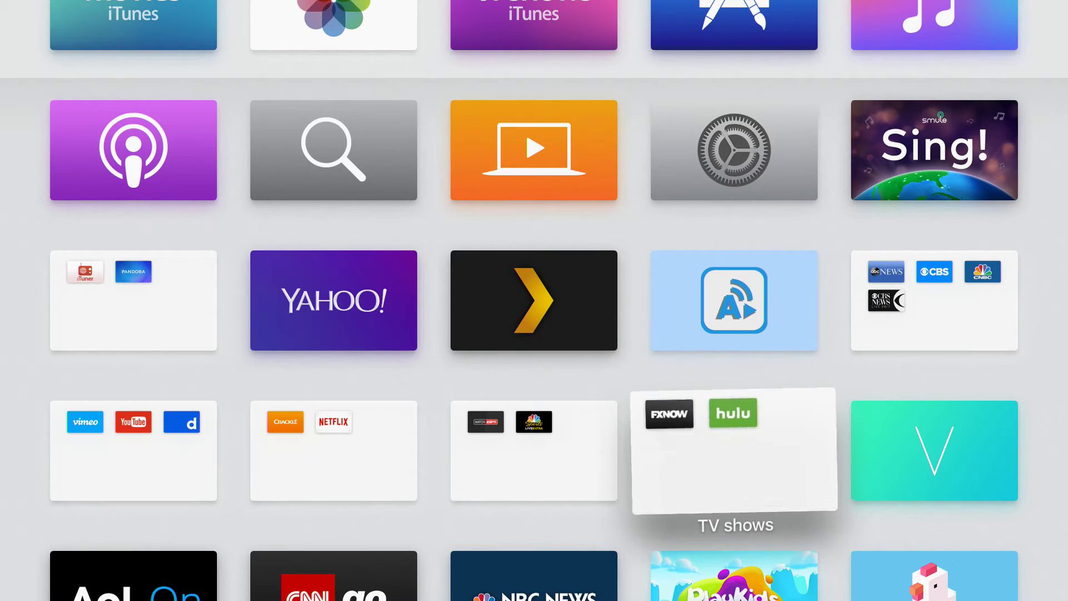
key(Return)
- Move the News folder down a row and place it directly after the TV shows folder
key(Right)
key(Up)
key(Up)
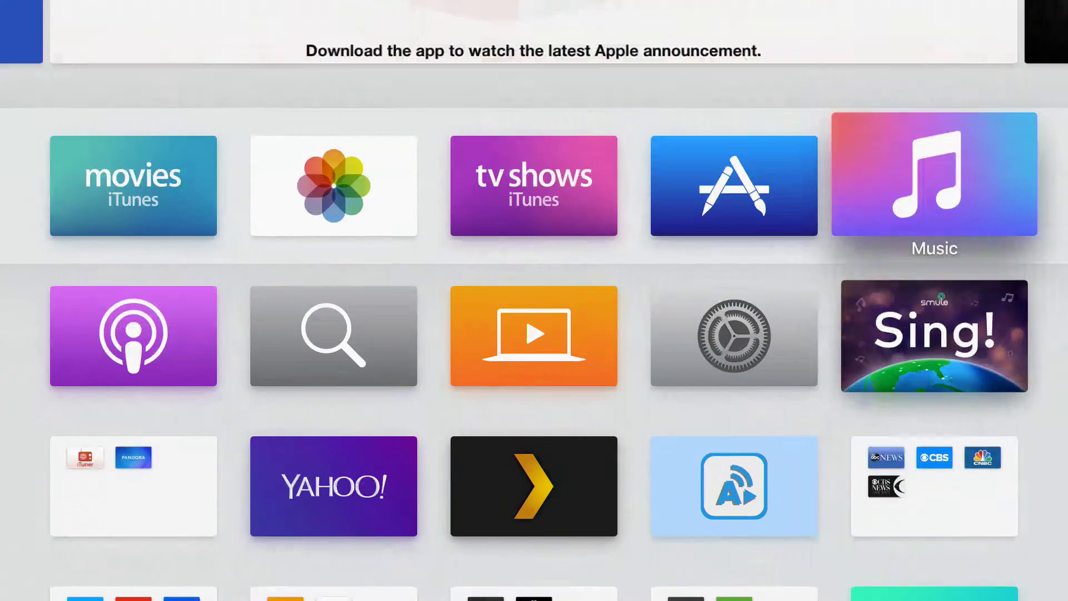
key(Down)
key(Down)
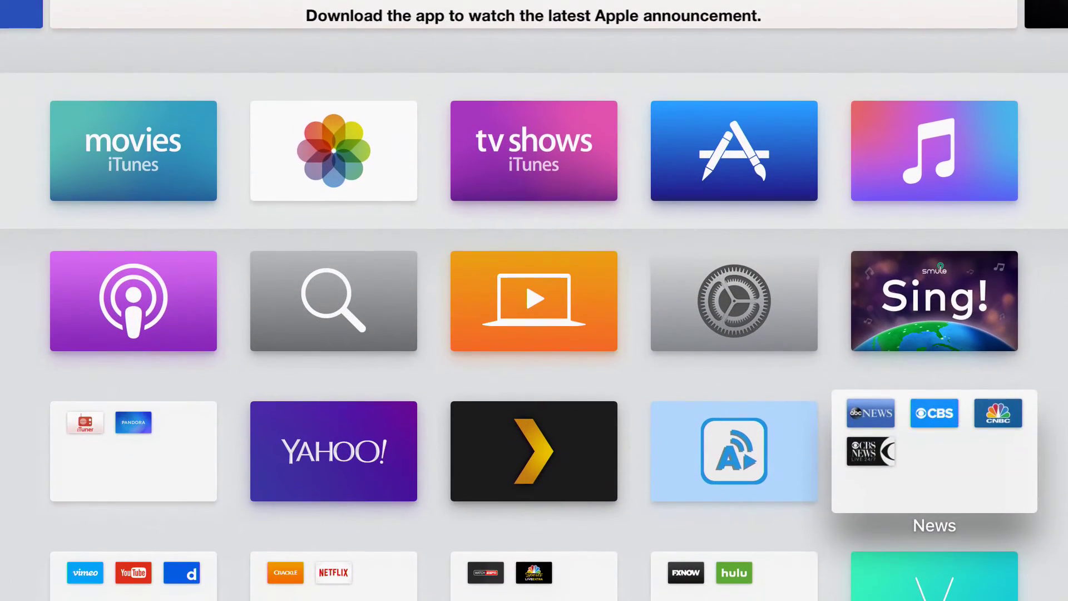
key(Return)
key(Down)
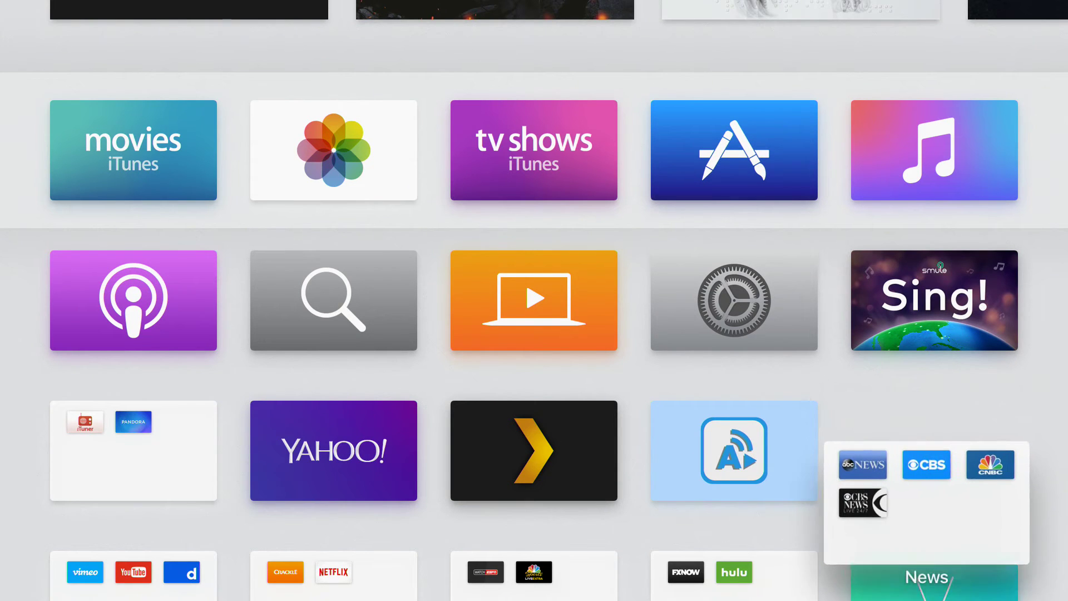
key(Down)
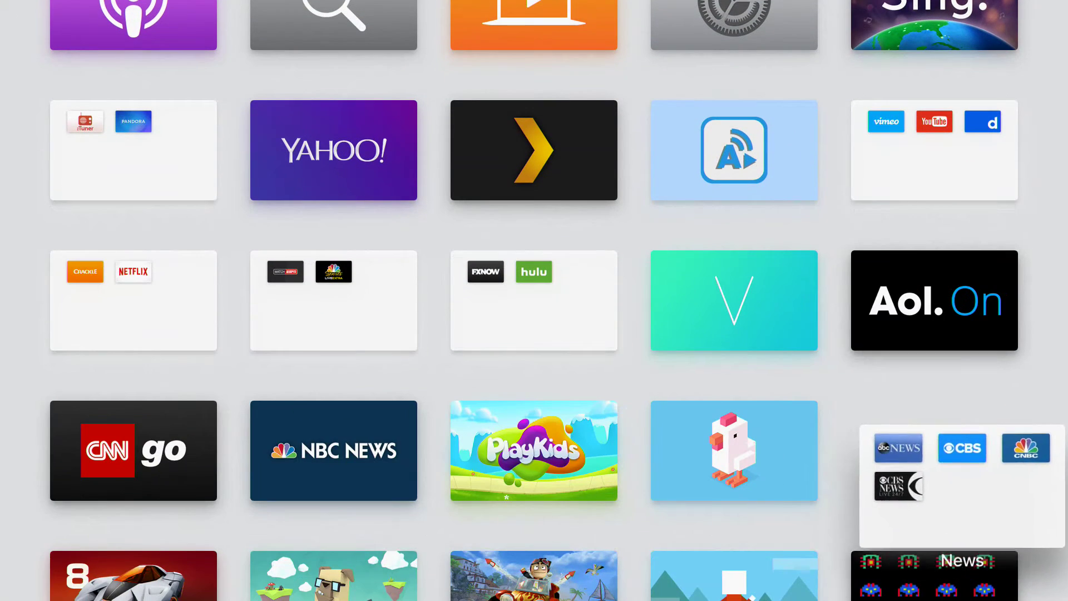
key(Up)
key(Left)
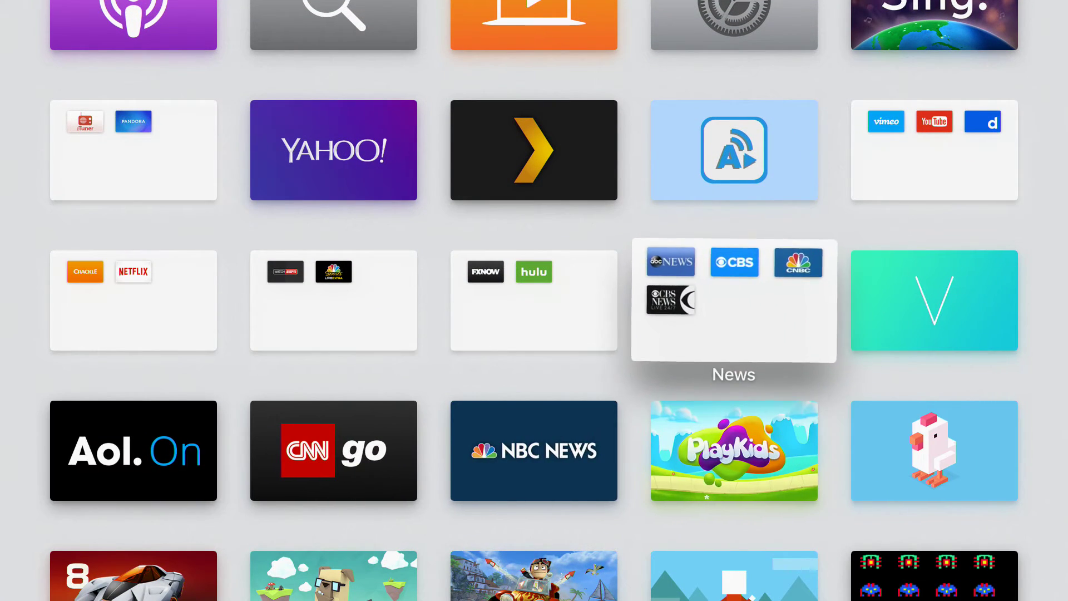
- Look over the new arrangement of folders and apps in the upper rows of the home screen
key(Up)
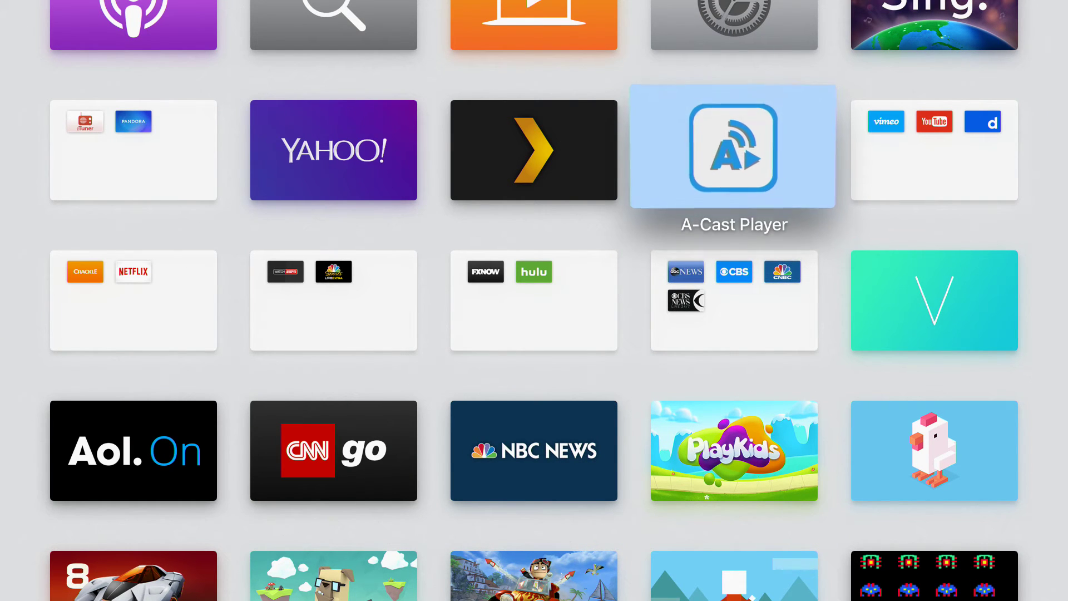
key(Up)
key(Left)
key(Left)
key(Down)
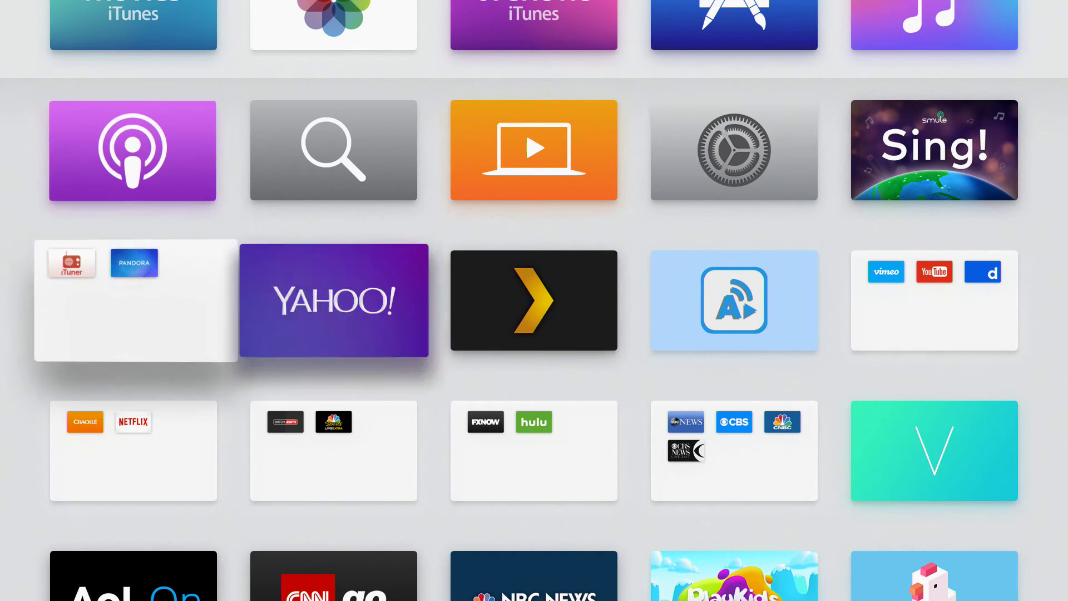
key(Right)
key(Right)
key(Right)
key(Right)
key(Left)
key(Left)
key(Left)
key(Right)
key(Right)
key(Right)
- Move the Crossy Road app onto PBS Kids to group both in a new folder
key(Down)
key(Down)
key(Down)
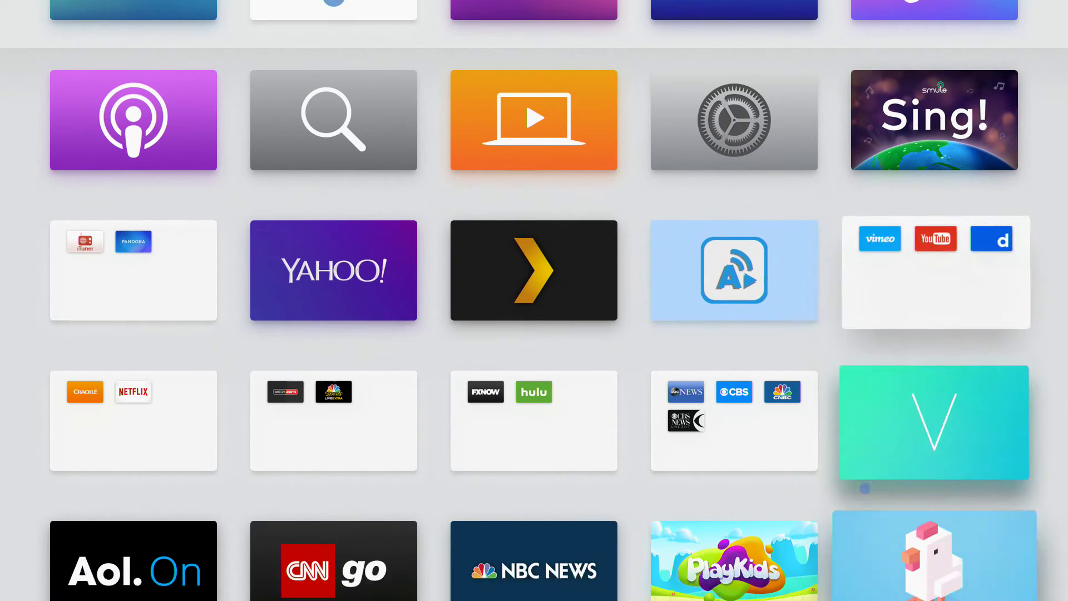
key(Up)
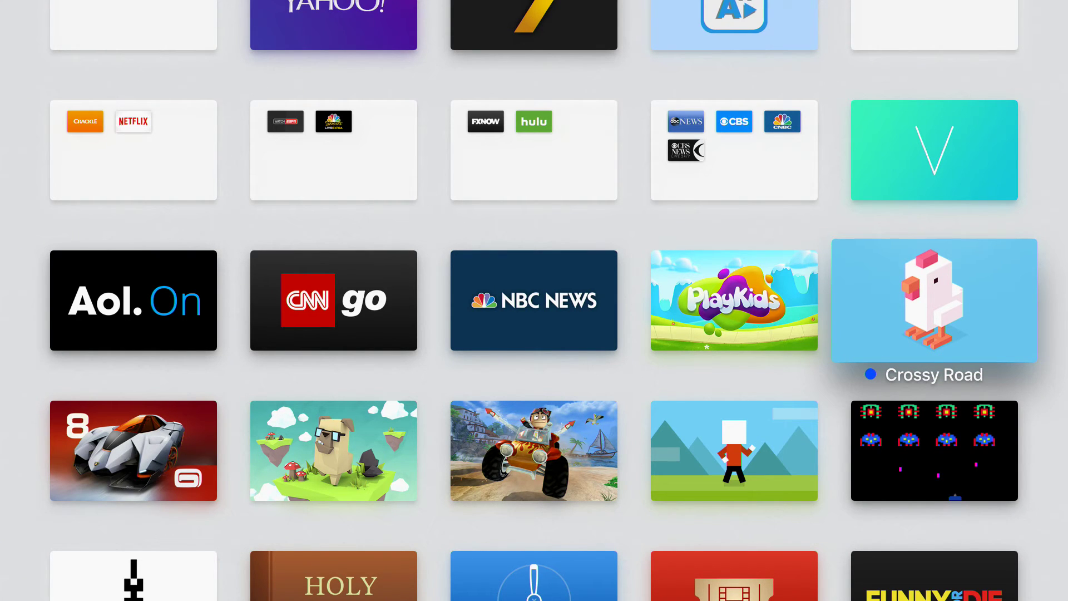
key(Down)
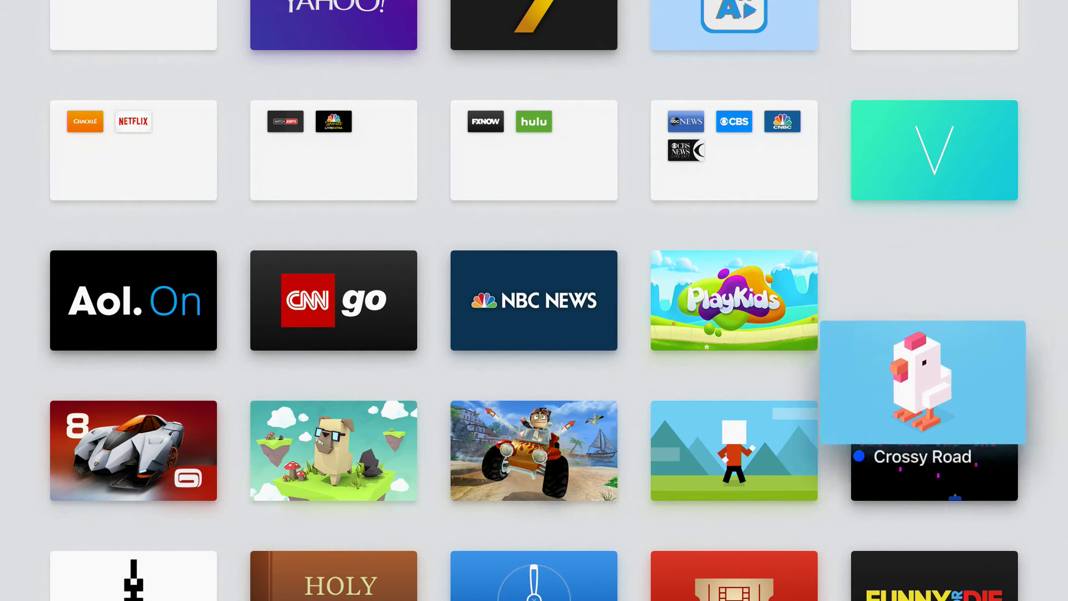
key(Left)
key(Down)
key(Down)
key(Down)
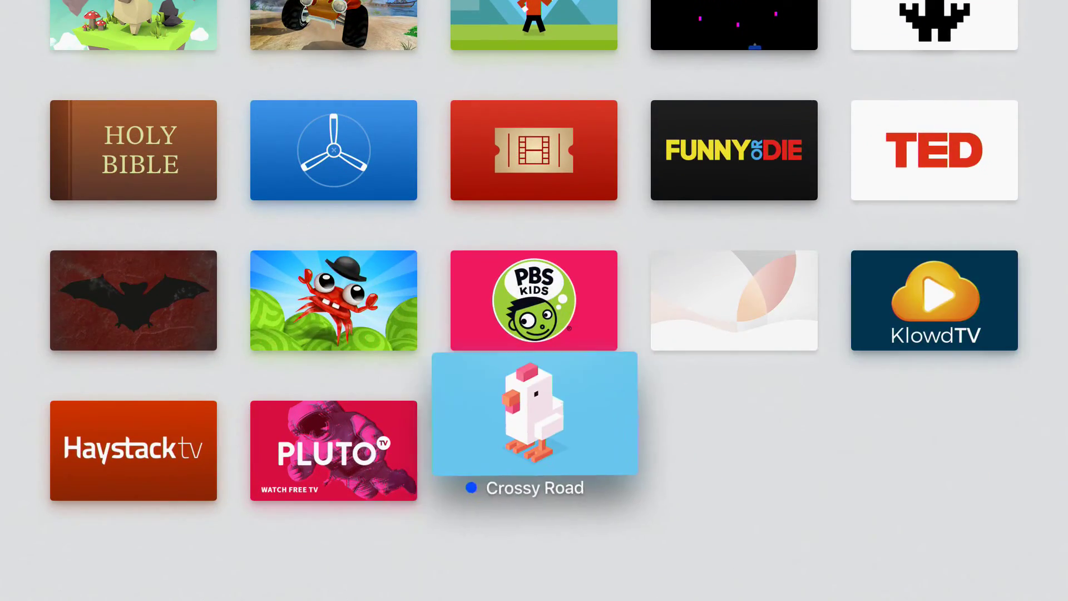
key(Up)
key(Up)
key(Down)
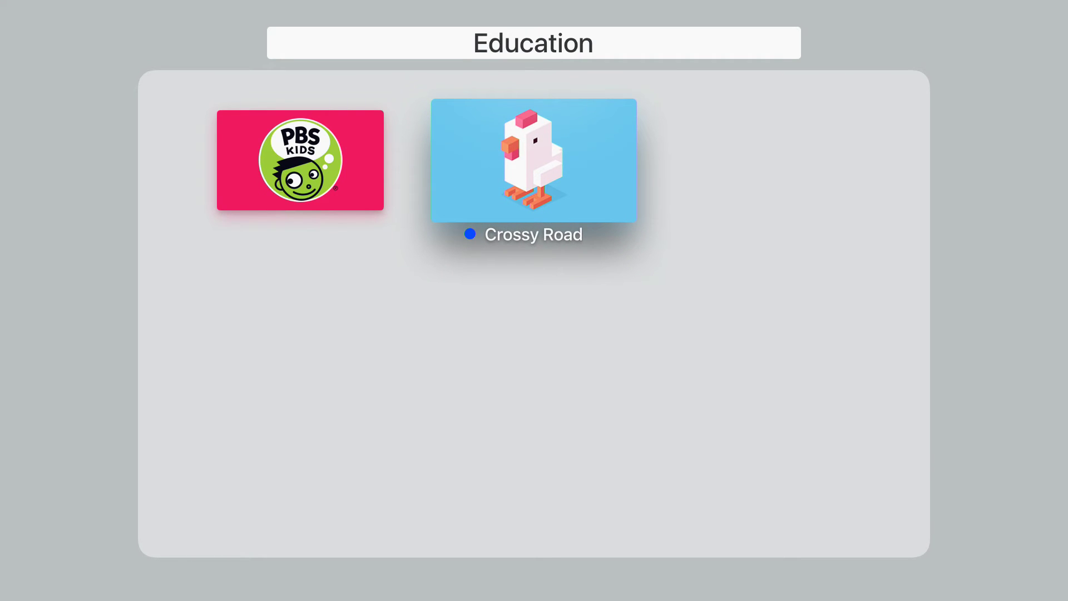
- Rename the PBS Kids and Crossy Road folder "kids folder" by dictation, and close it
key(Up)
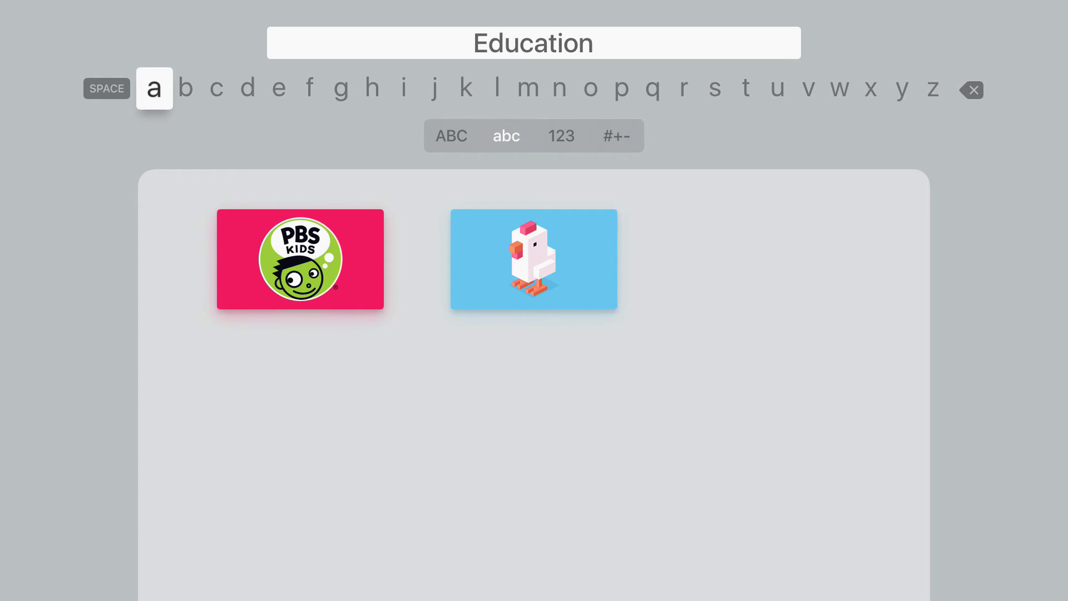
key(F5)
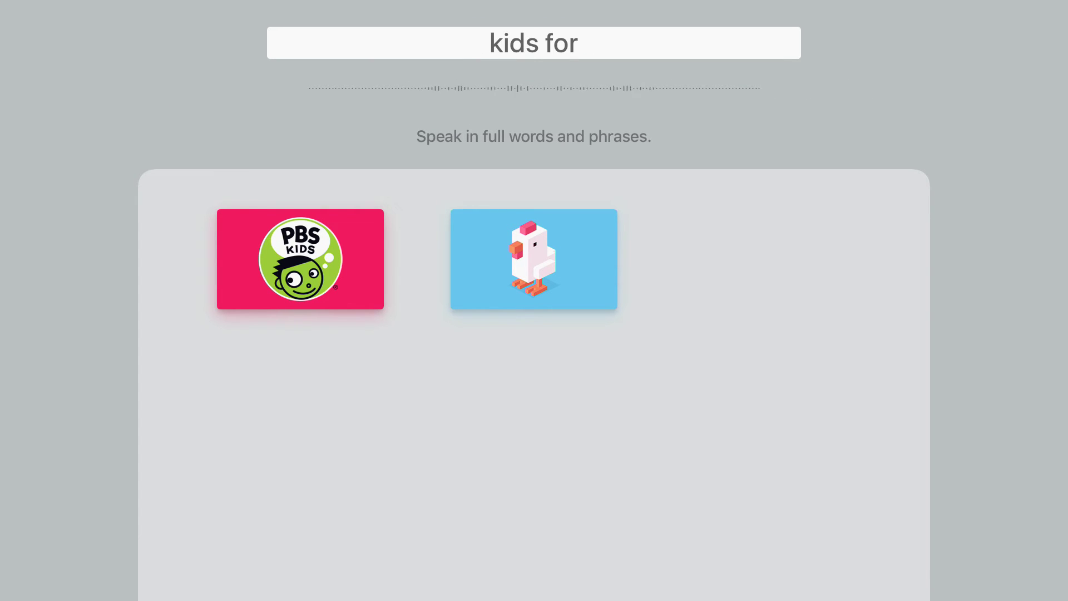
key(F5)
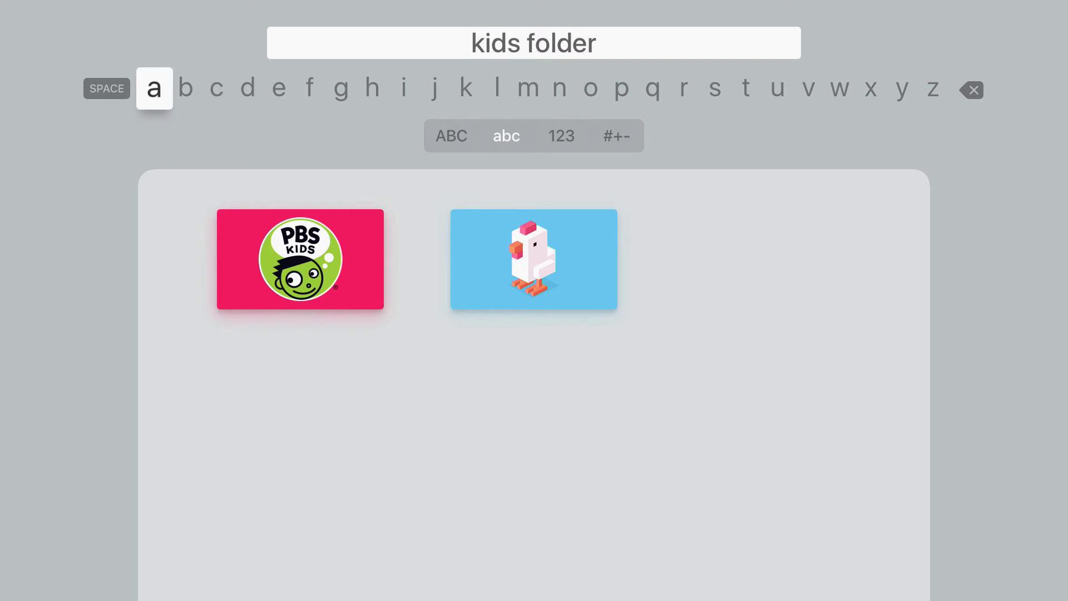
key(Down)
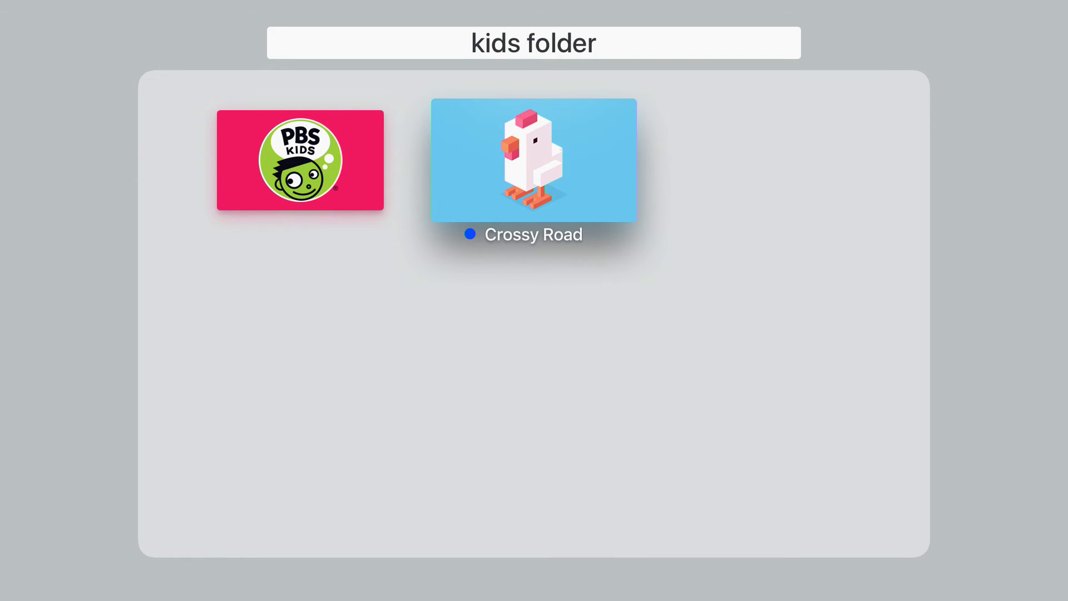
key(Escape)
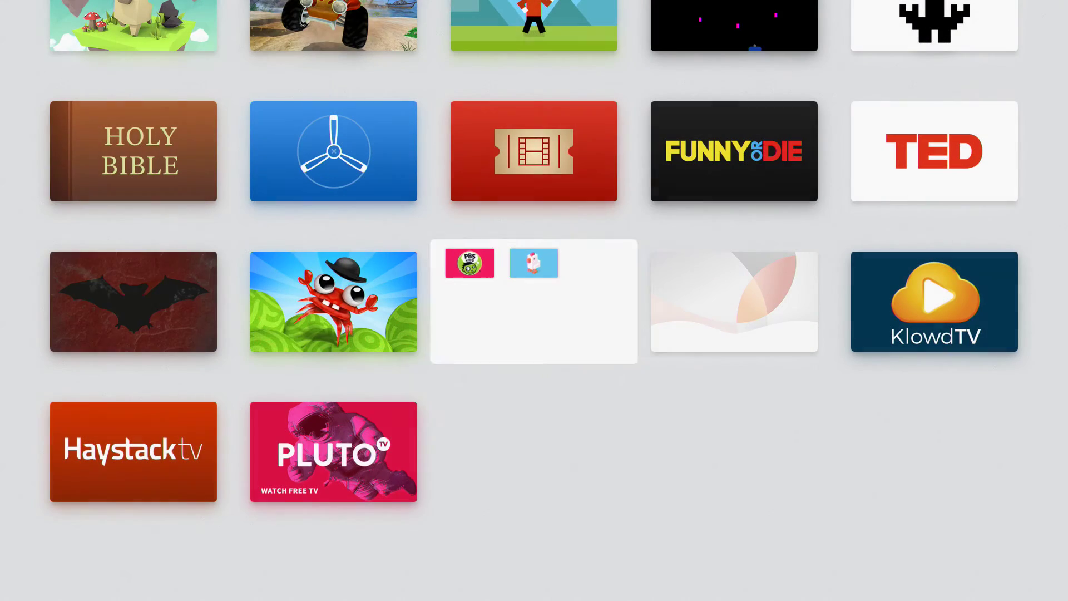
- Browse back up the home screen and check the folders around on demand movies, Sports and TV shows
key(Up)
key(Up)
key(Up)
key(Up)
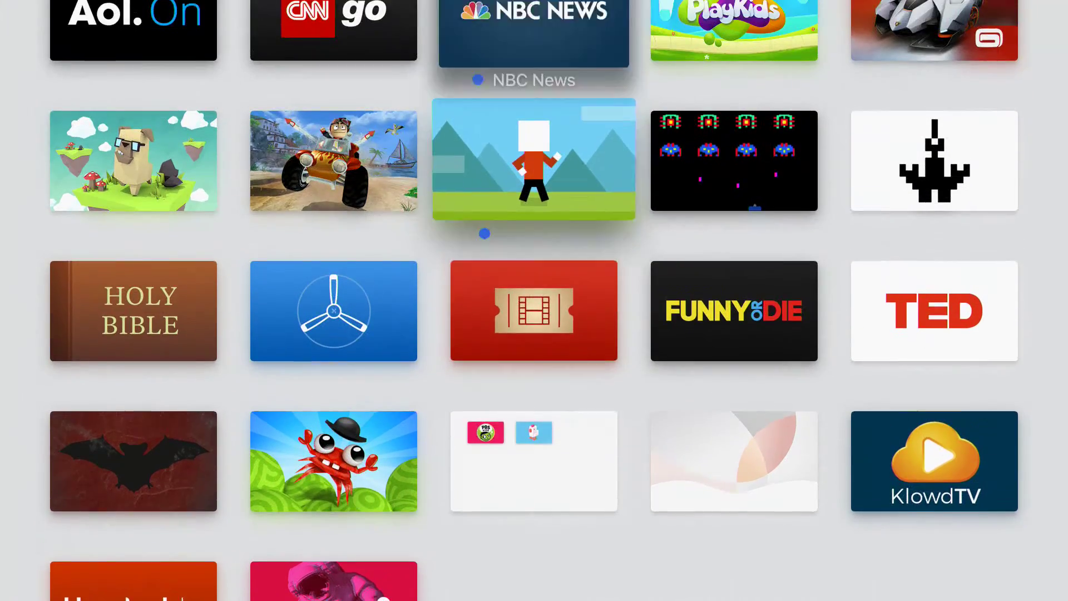
key(Left)
key(Left)
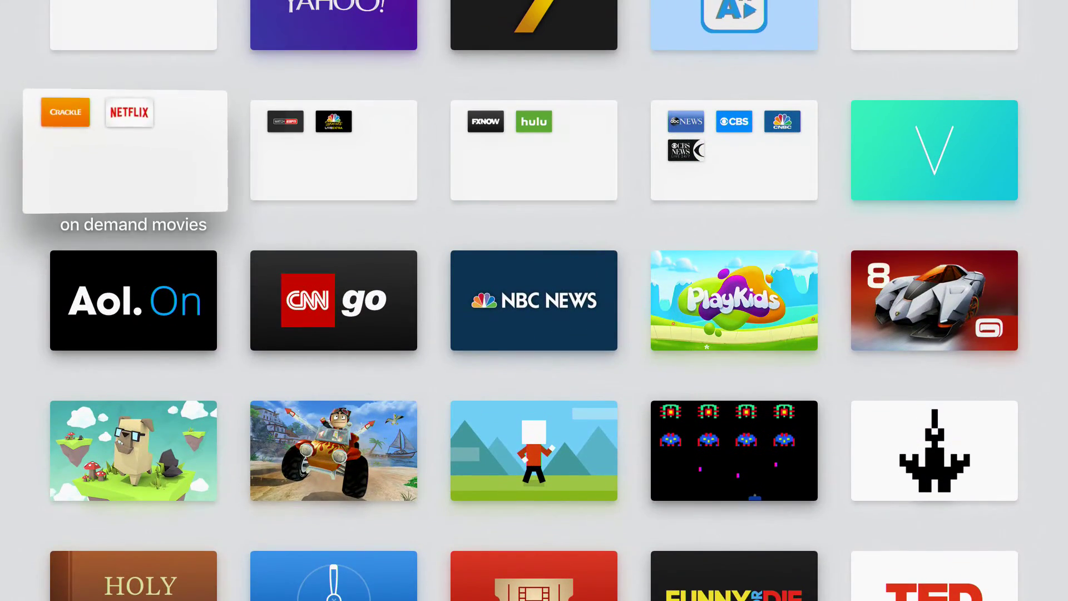
key(Up)
key(Down)
key(Down)
key(Right)
key(Right)
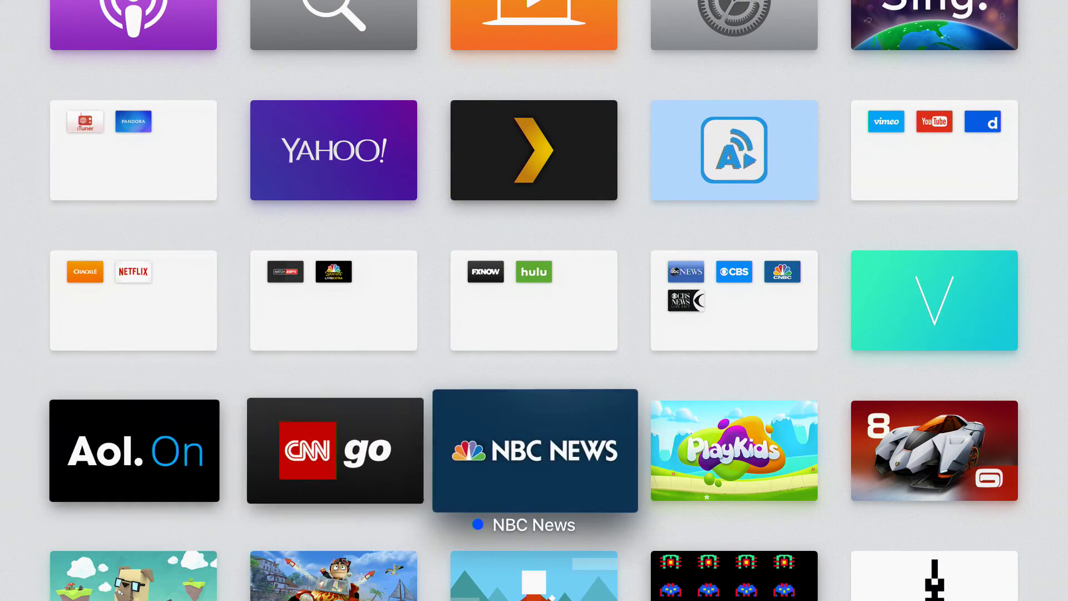
key(Up)
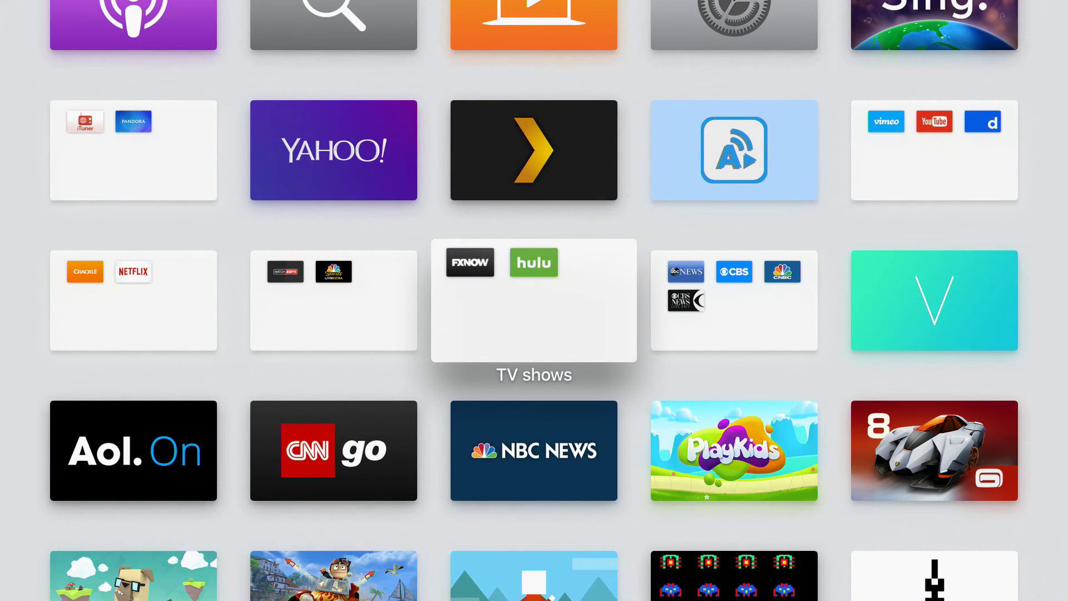
key(Left)
key(Left)
key(Right)
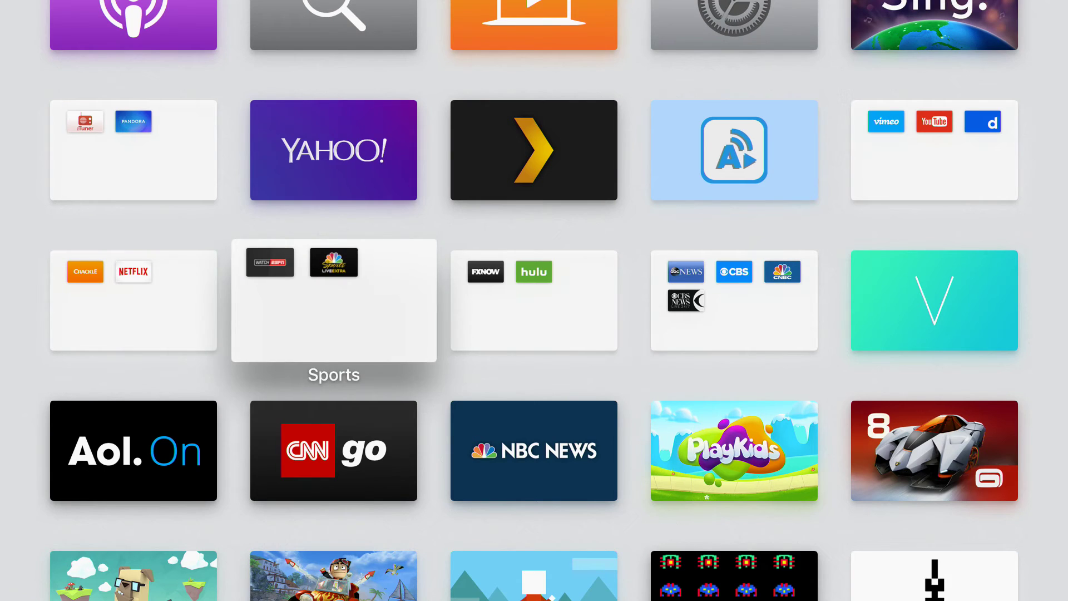
- Open the TV shows folder and bring up the options for the Hulu app
key(Right)
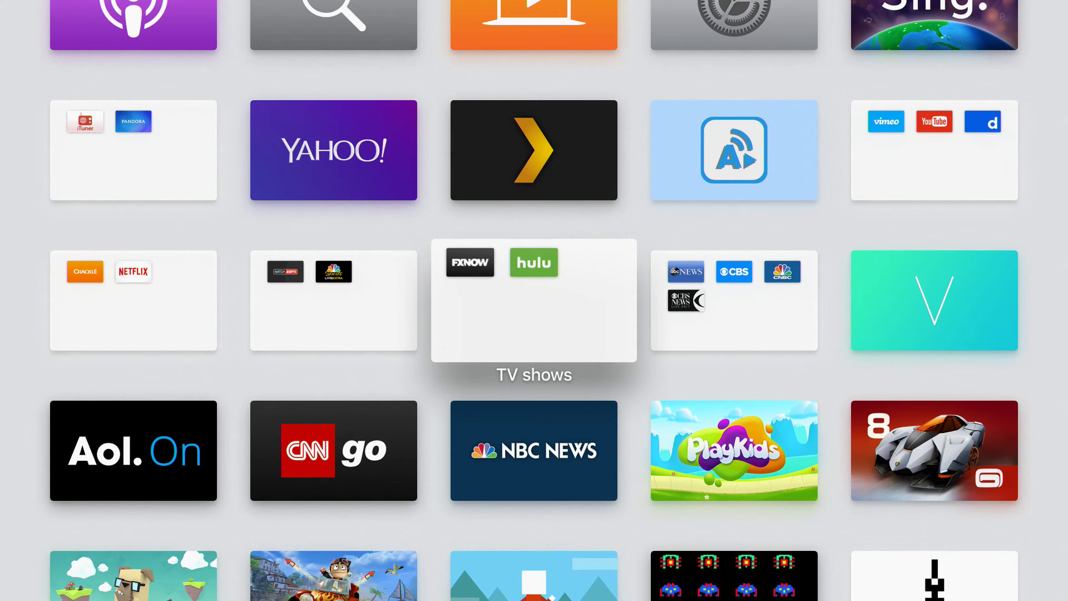
key(Return)
key(Right)
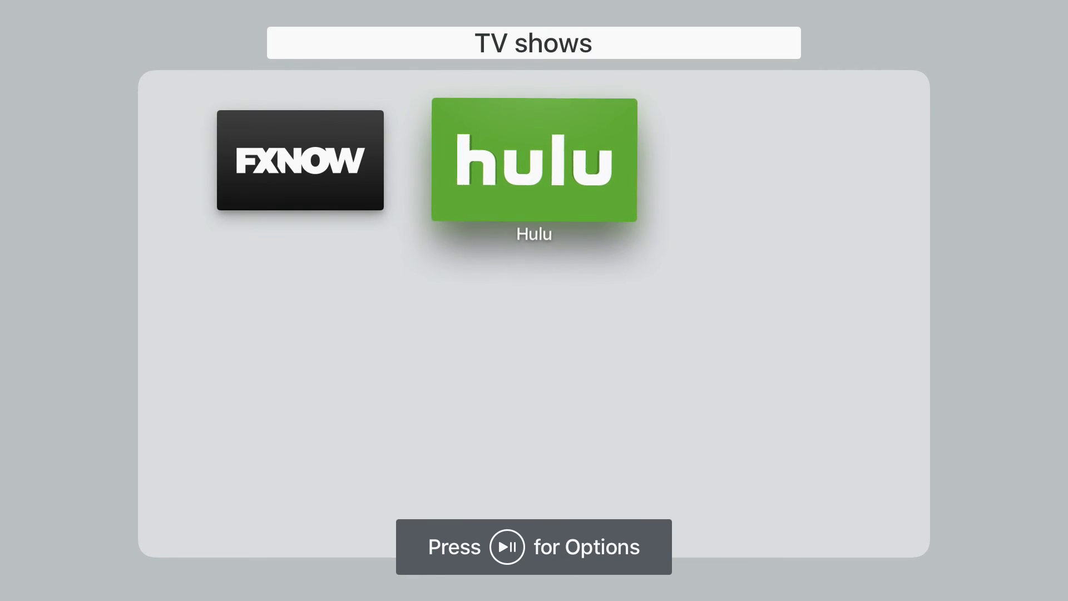
key(space)
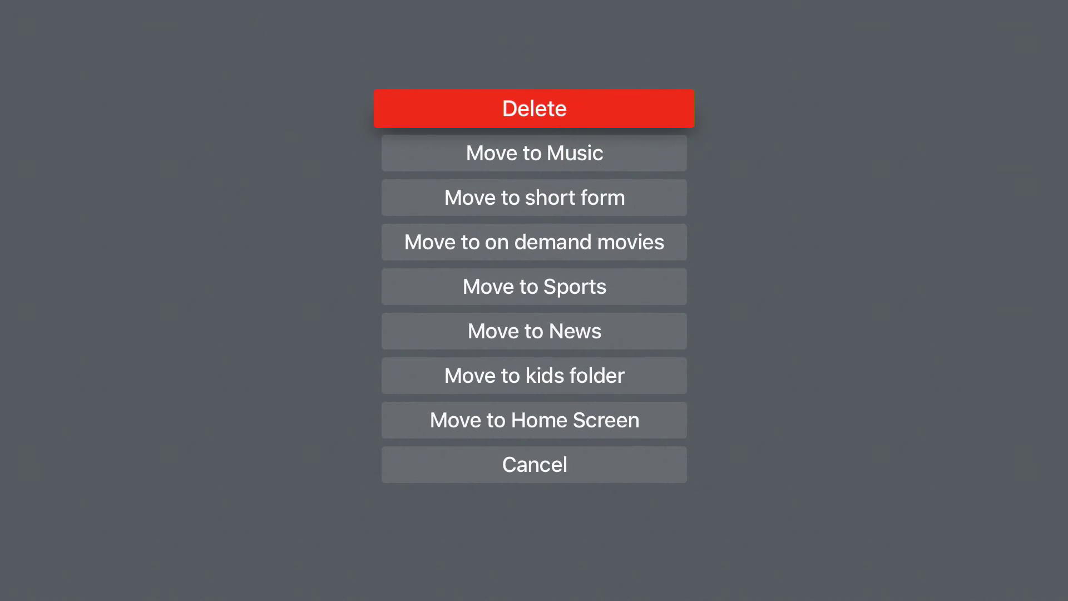
- Move the Hulu app out of the TV shows folder into the on demand movies folder
key(Down)
key(Down)
key(Down)
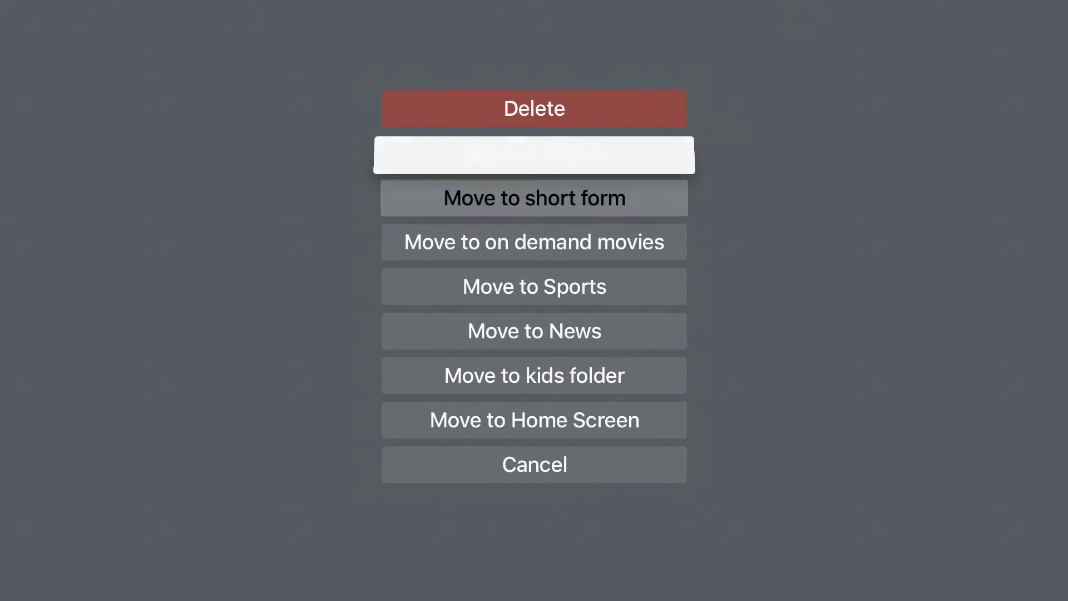
key(Down)
key(Down)
key(Down)
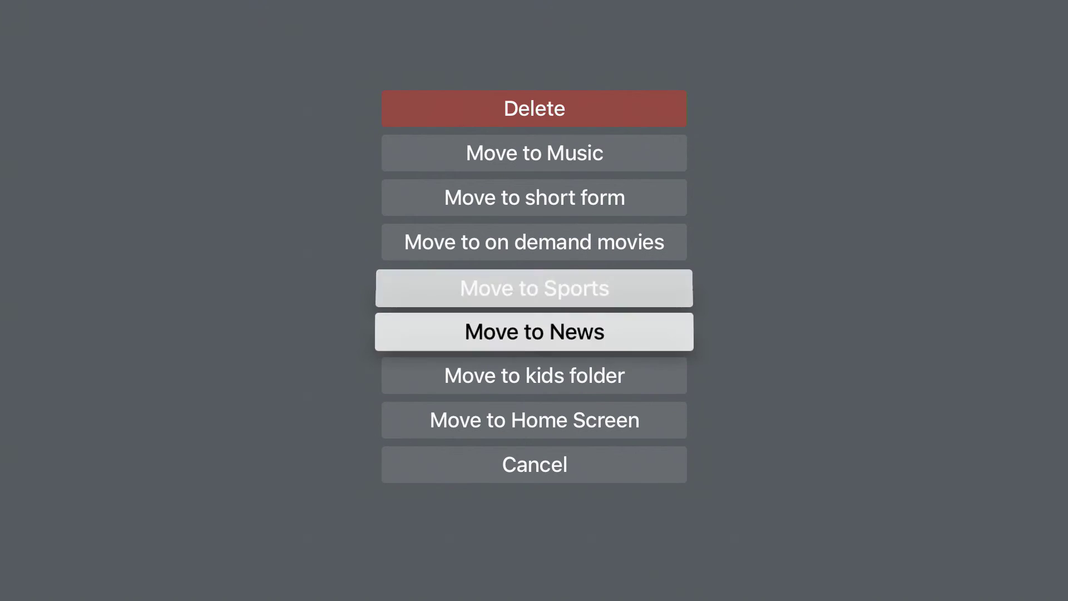
key(Up)
key(Up)
key(Up)
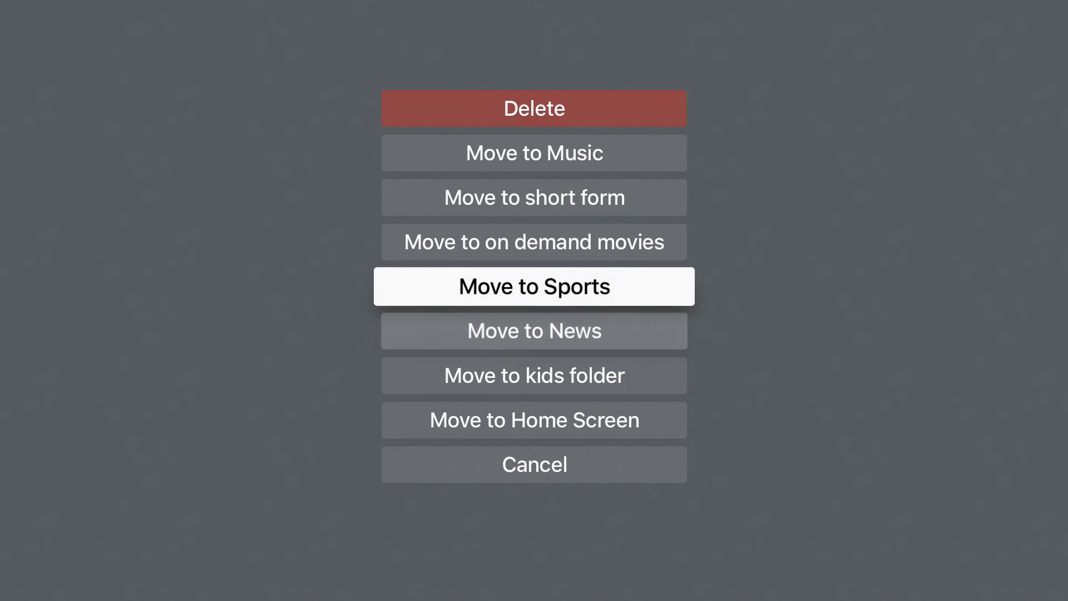
key(Up)
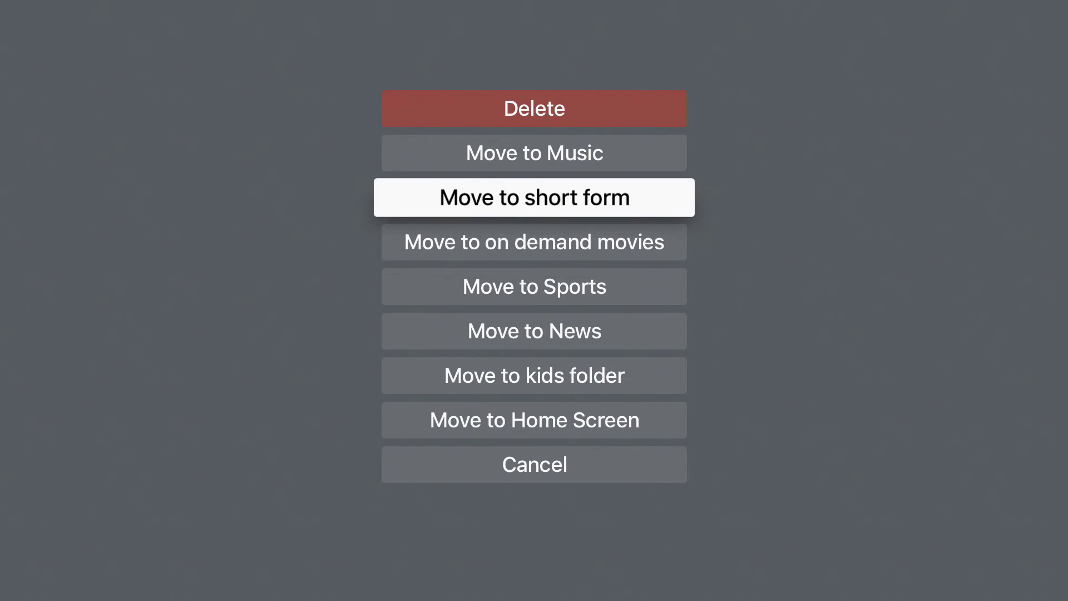
key(Down)
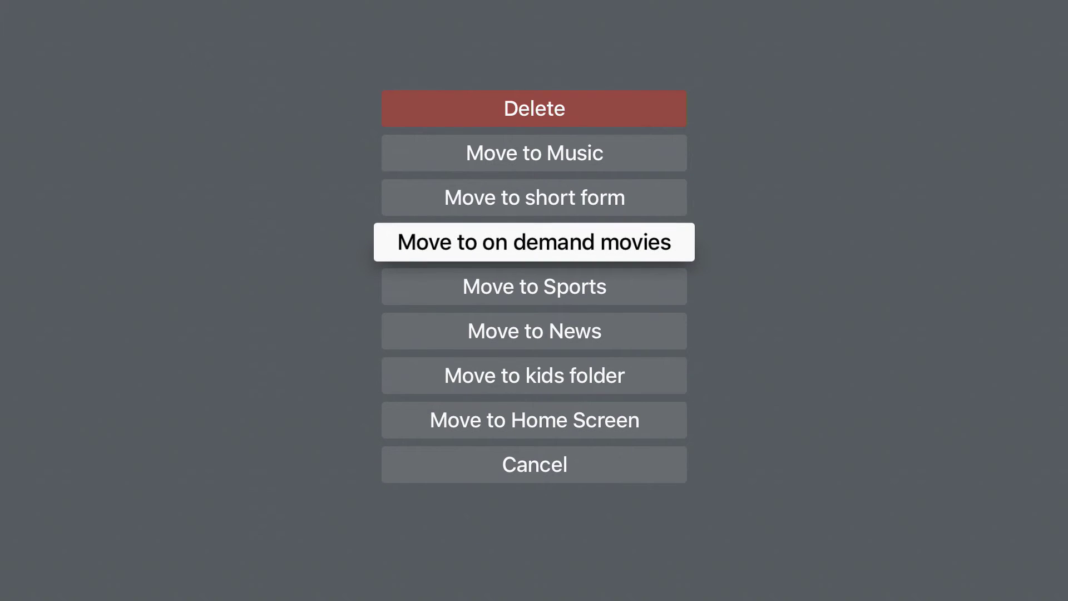
key(Down)
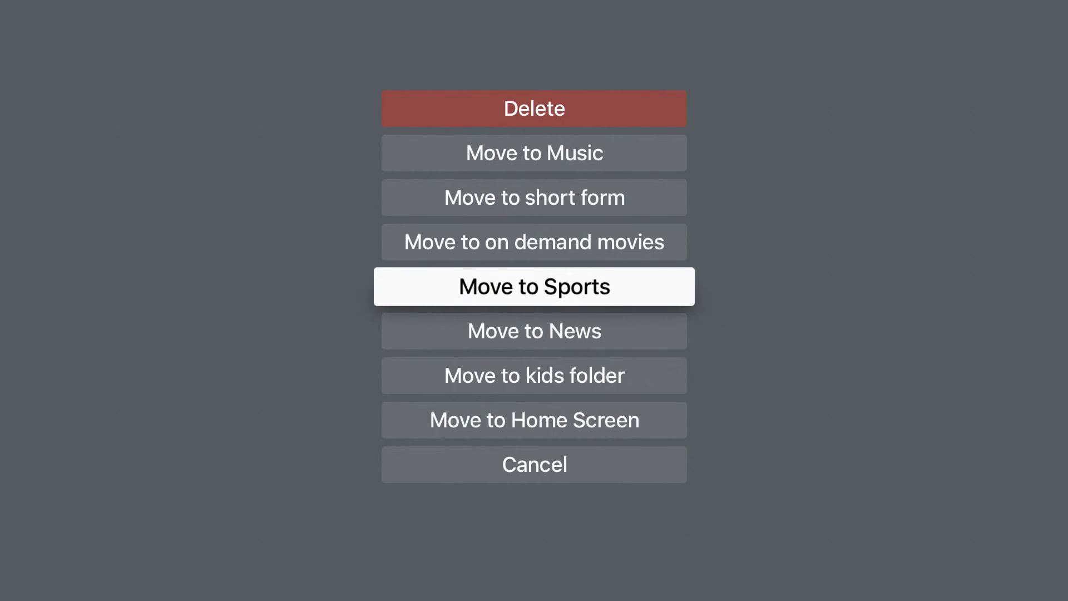
key(Up)
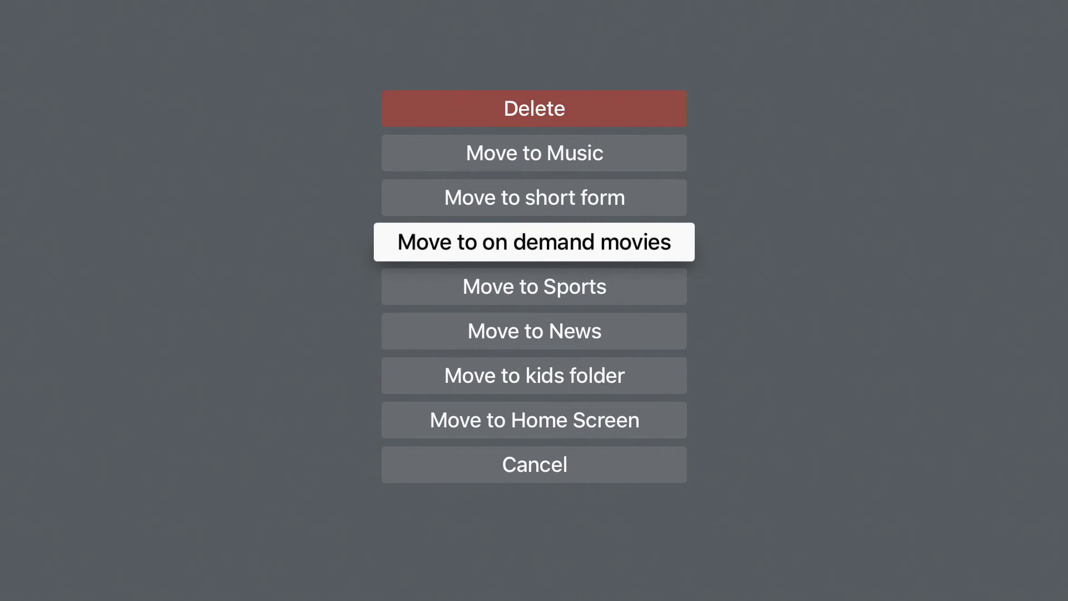
key(Down)
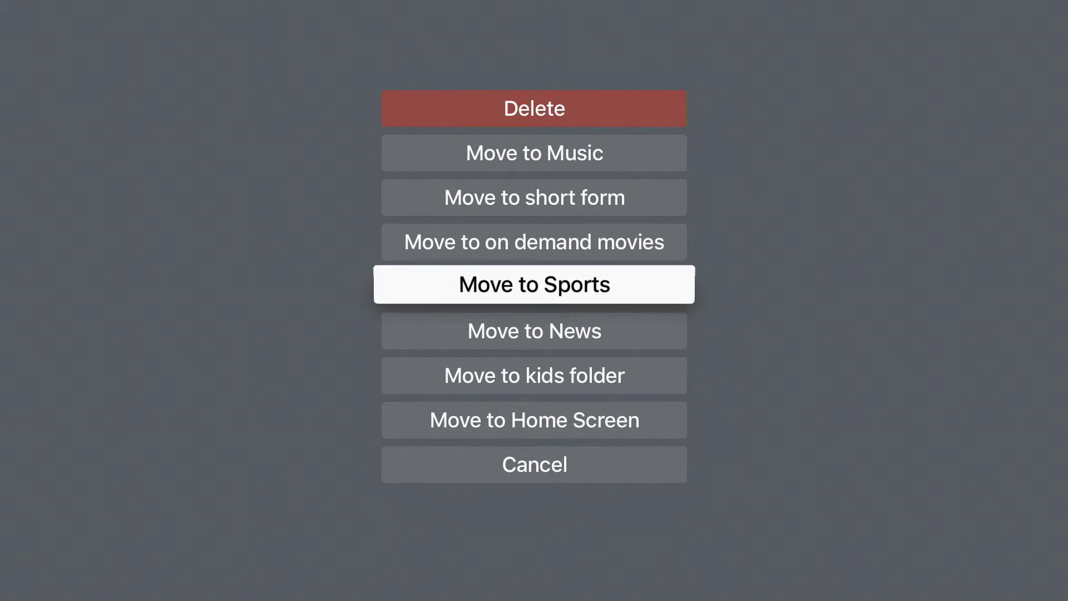
key(Up)
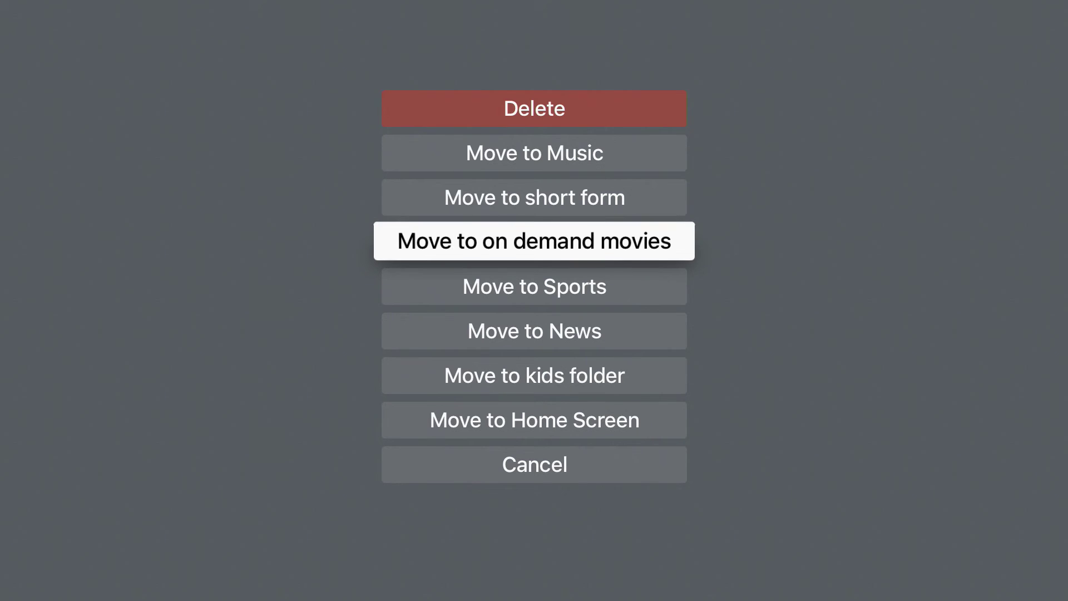
key(Return)
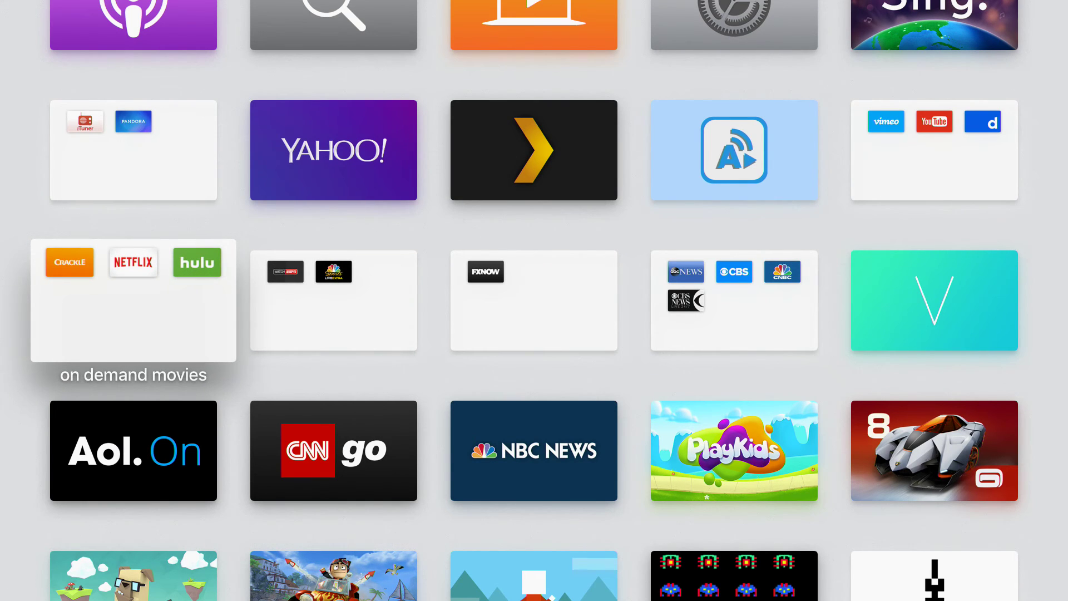
- Take the FXNOW app out of the TV shows folder and place it on the home screen in the folder's spot
key(Right)
key(Right)
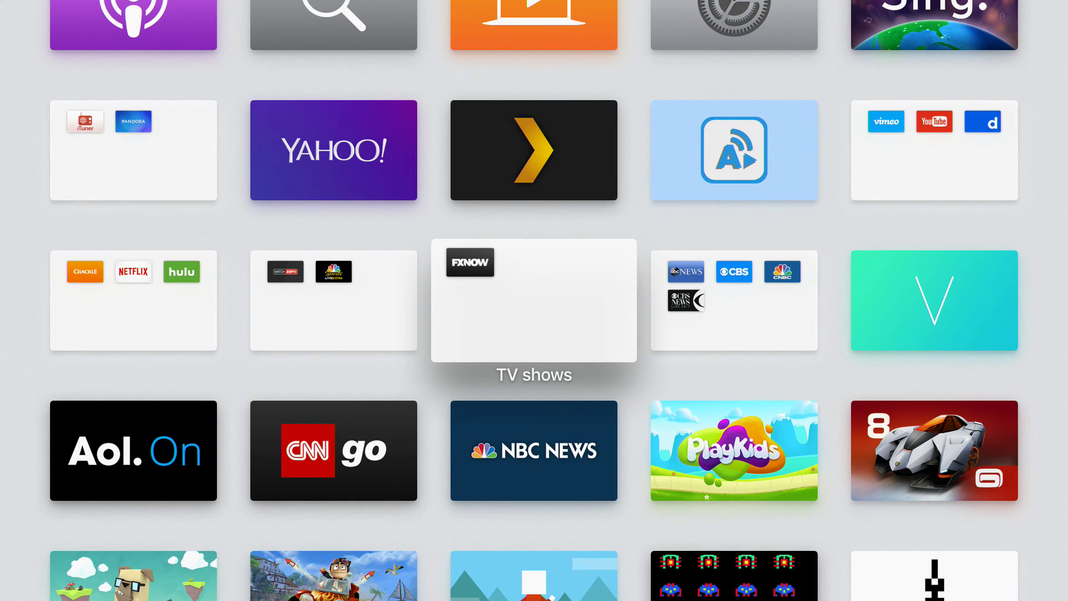
key(Return)
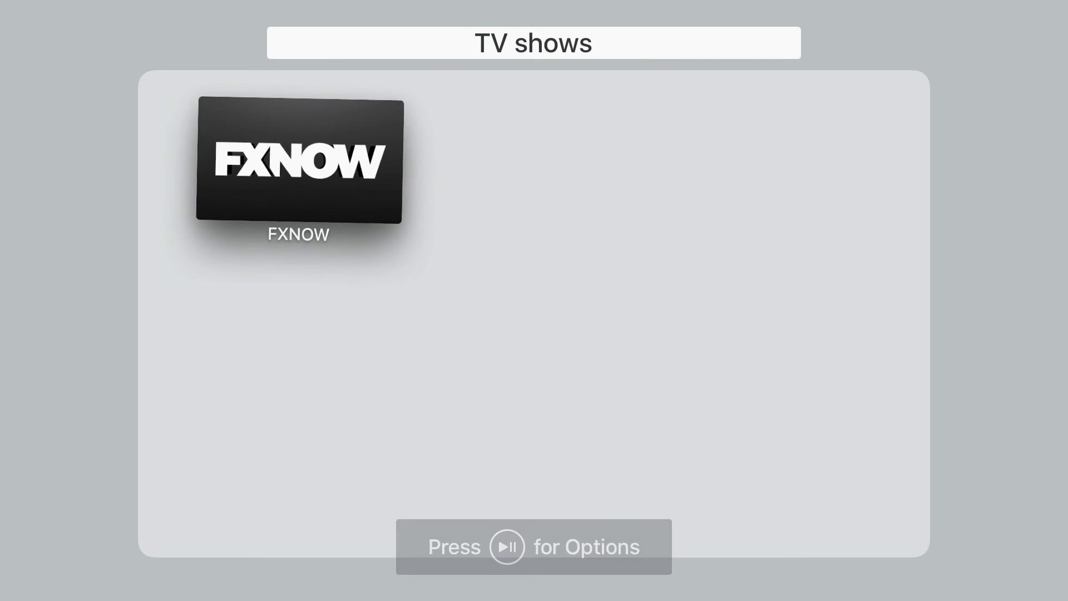
key(Left)
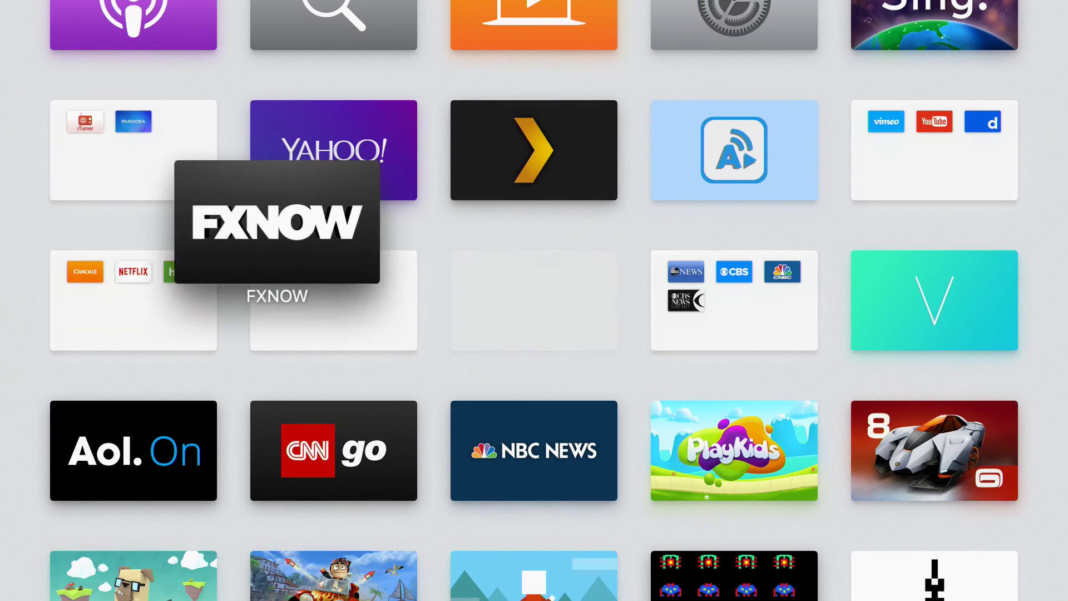
key(Return)
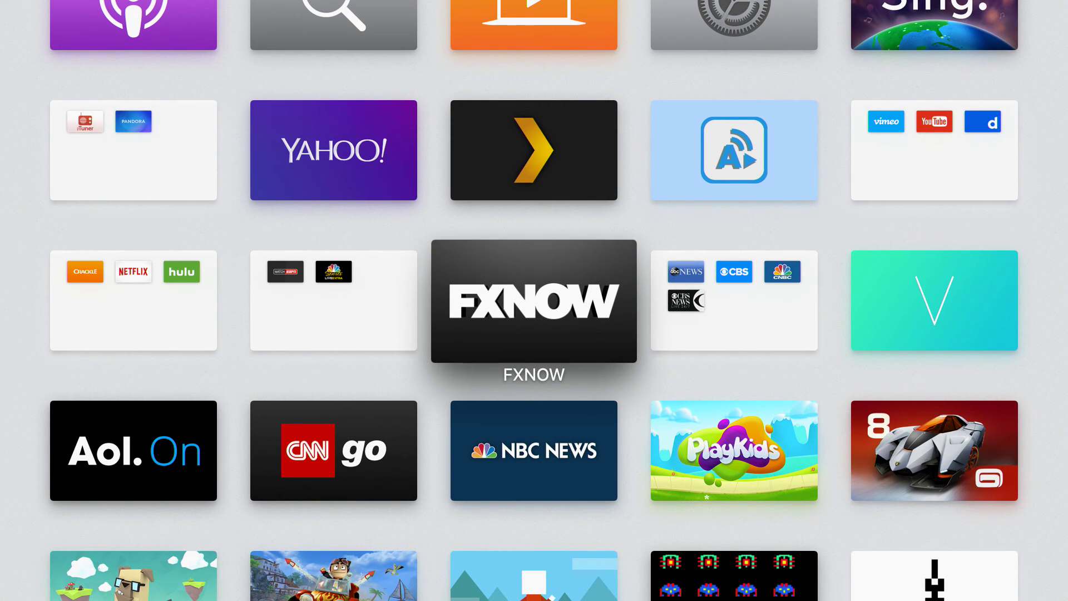
- Open the Sports folder and move the ESPN app to the Home Screen
key(Right)
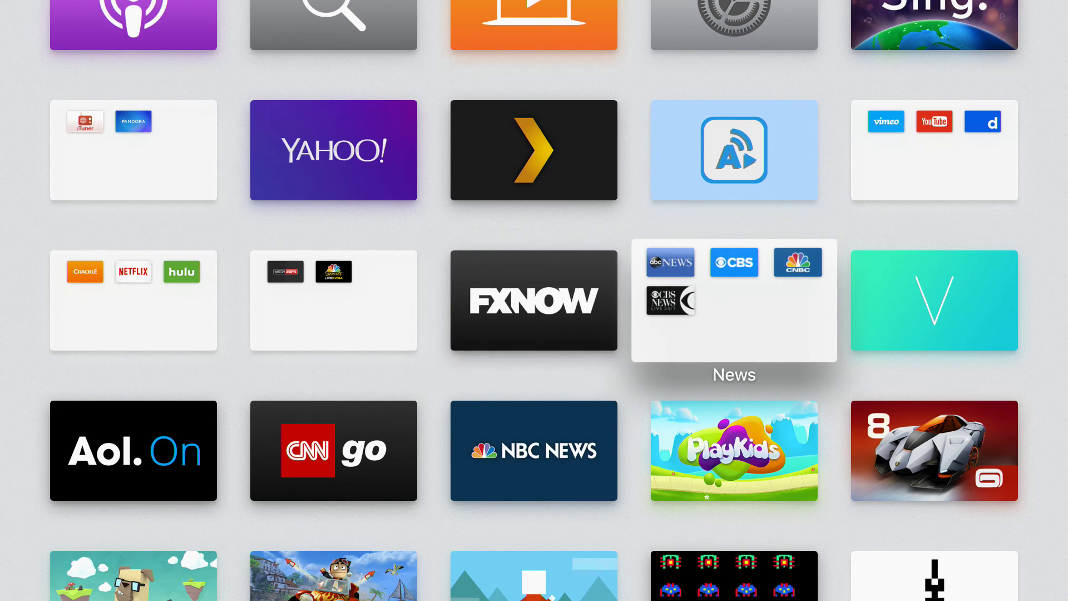
key(Left)
key(Left)
key(Return)
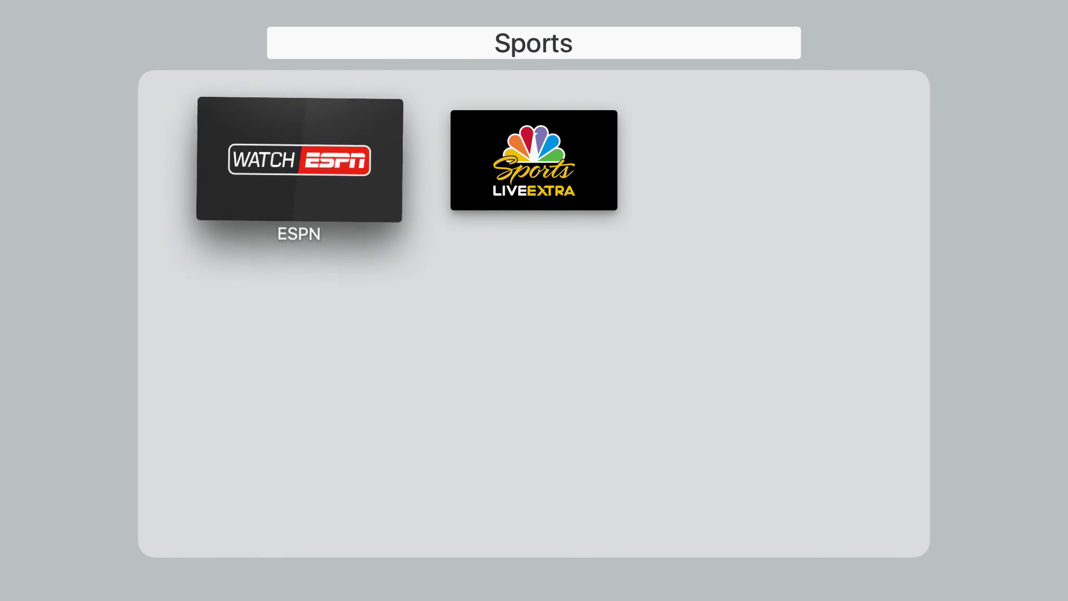
key(space)
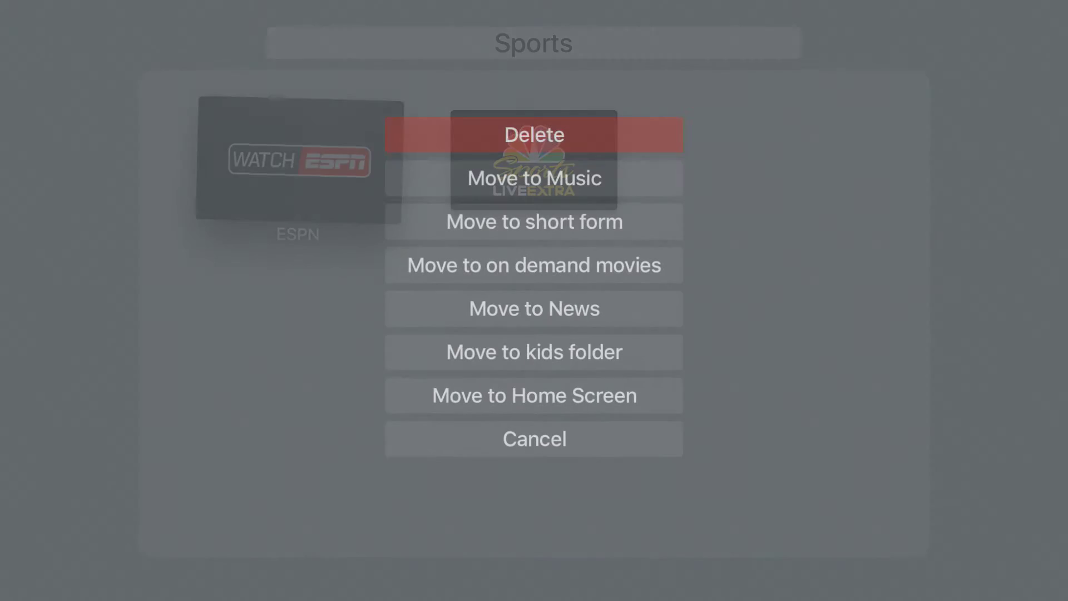
key(Down)
key(Down)
key(Down)
key(Down)
key(Down)
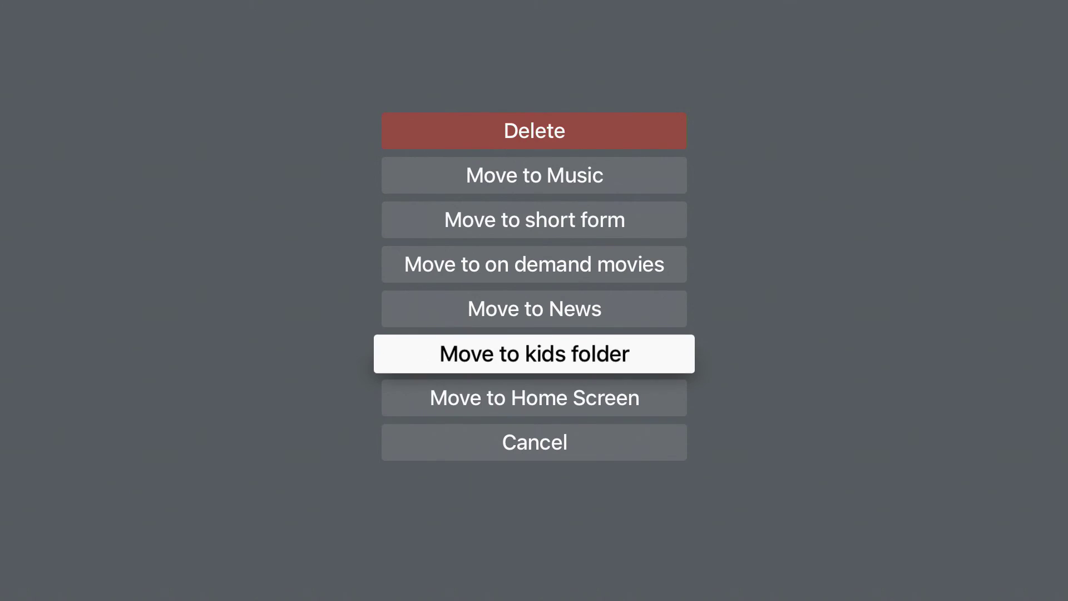
key(Down)
key(Return)
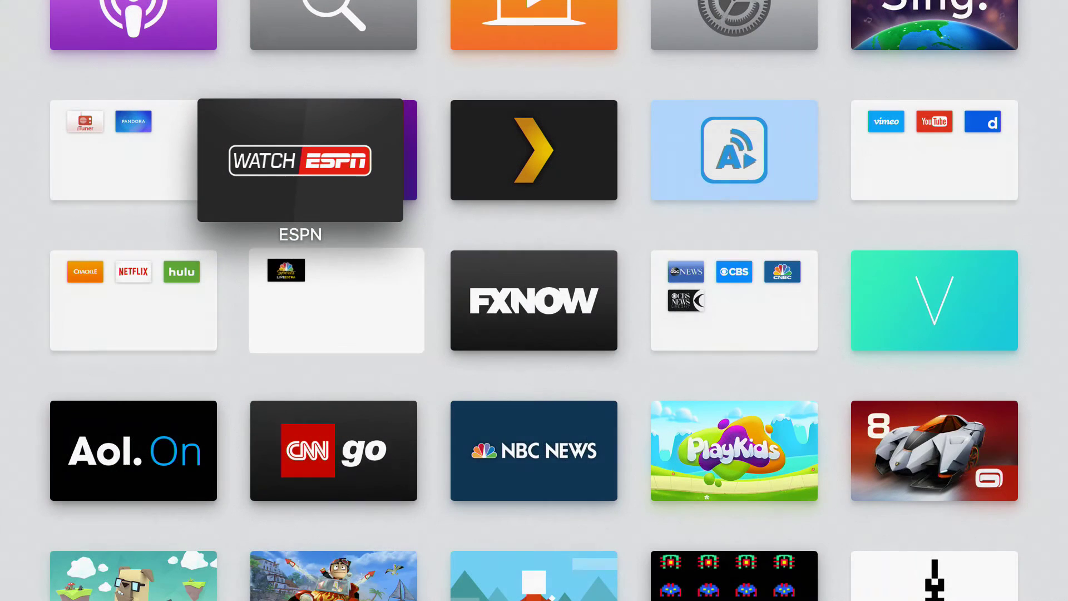
- Place the ESPN app between FXNOW and the News folder
key(Down)
key(Right)
key(Right)
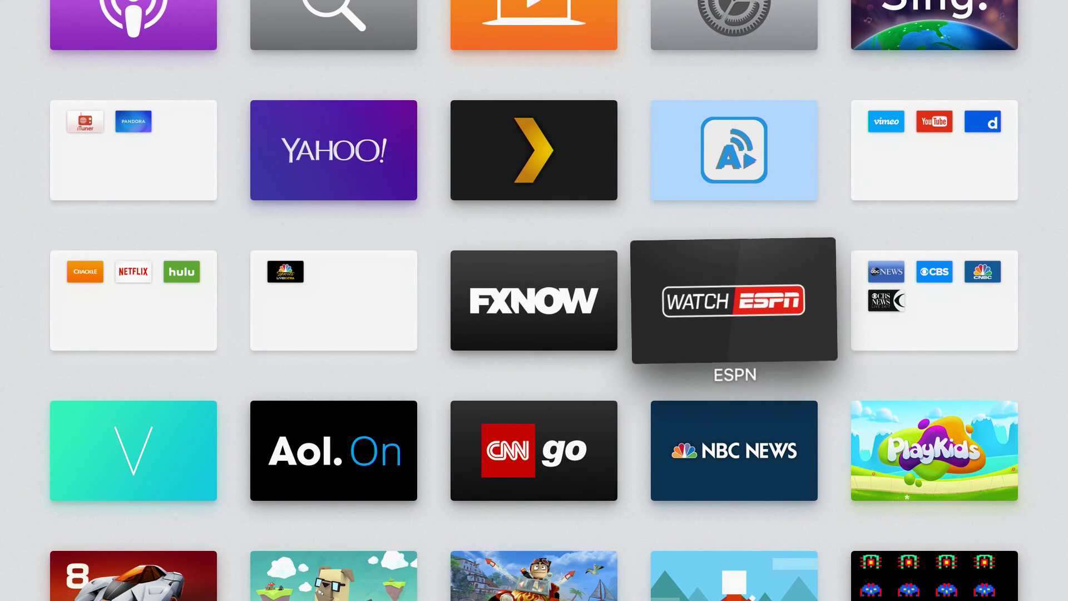
key(Return)
- Move the NBC Sports app from the Sports folder to the Home Screen to dissolve the folder
key(Left)
key(Left)
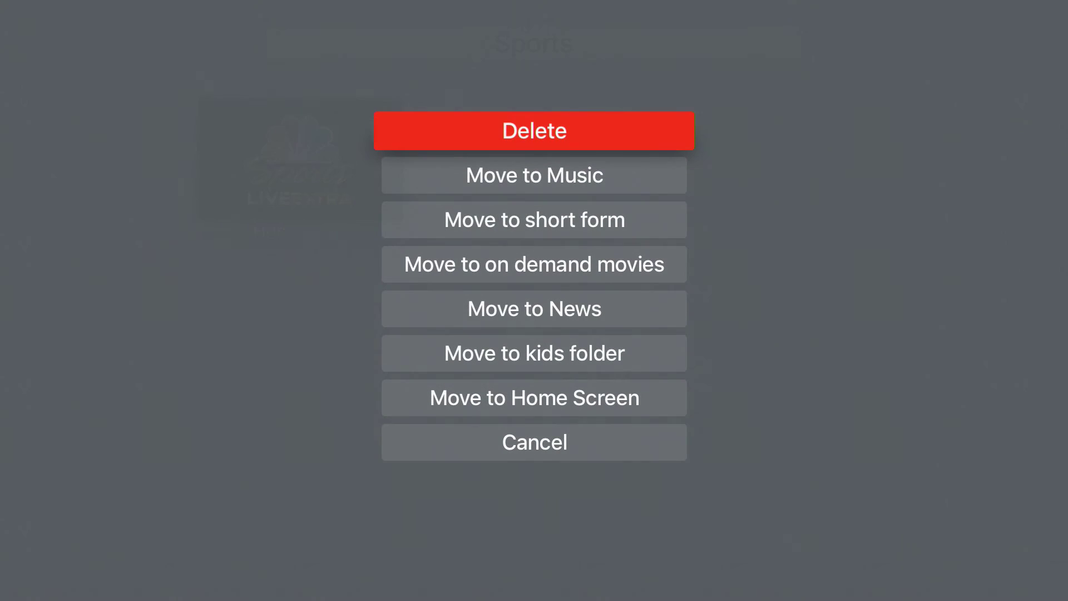
key(Down)
key(Down)
key(Down)
key(Down)
key(Down)
key(Down)
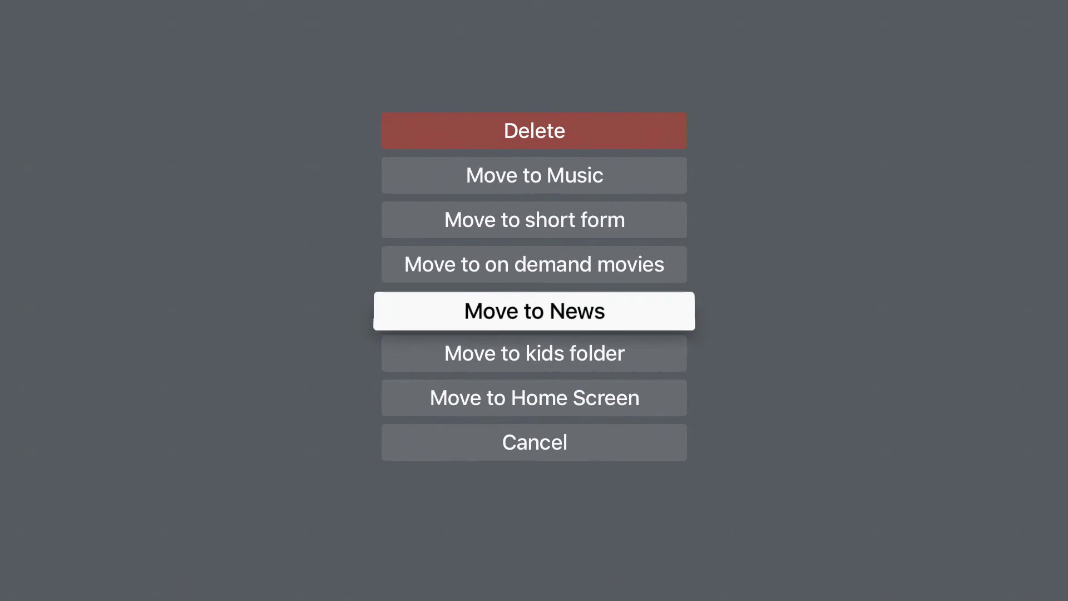
key(Return)
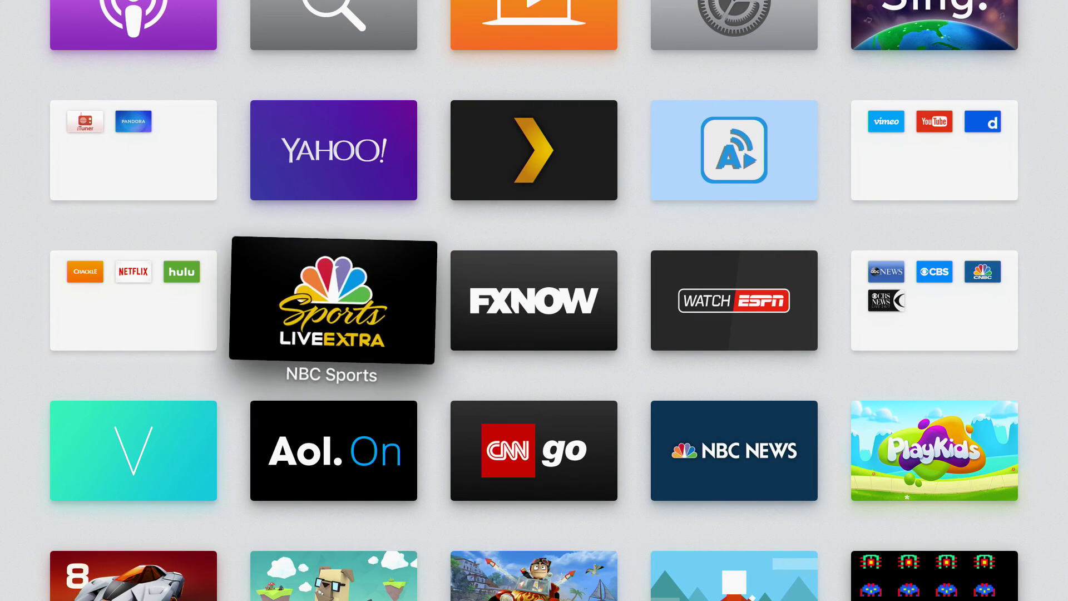
- Review the rearranged home screen from the News folder and Podcasts down to the last app rows and back to the Music folder
key(Right)
key(Right)
key(Right)
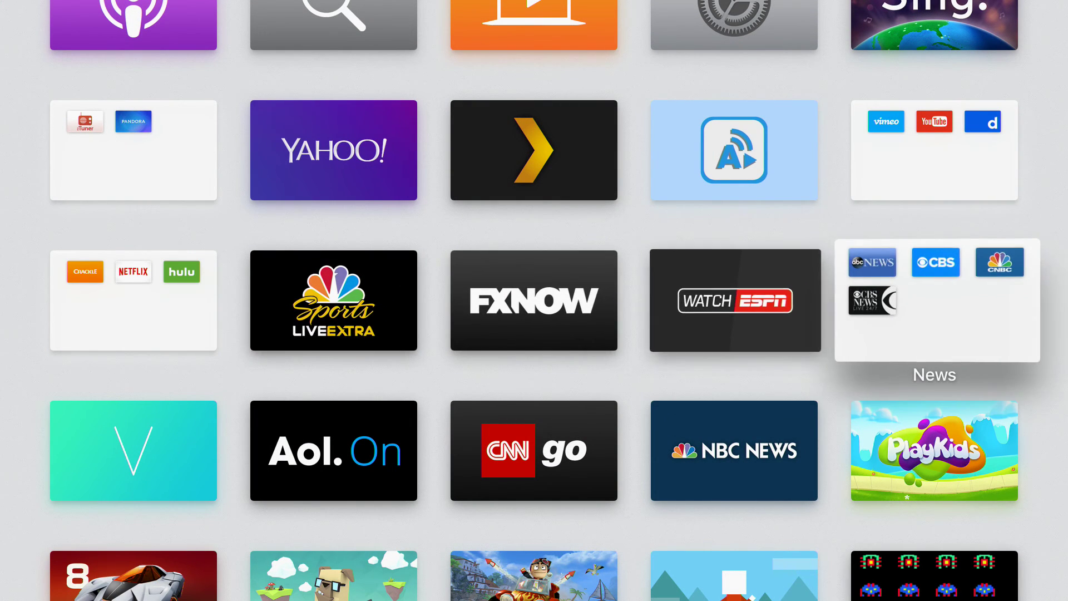
key(Left)
key(Left)
key(Left)
key(Left)
key(Up)
key(Up)
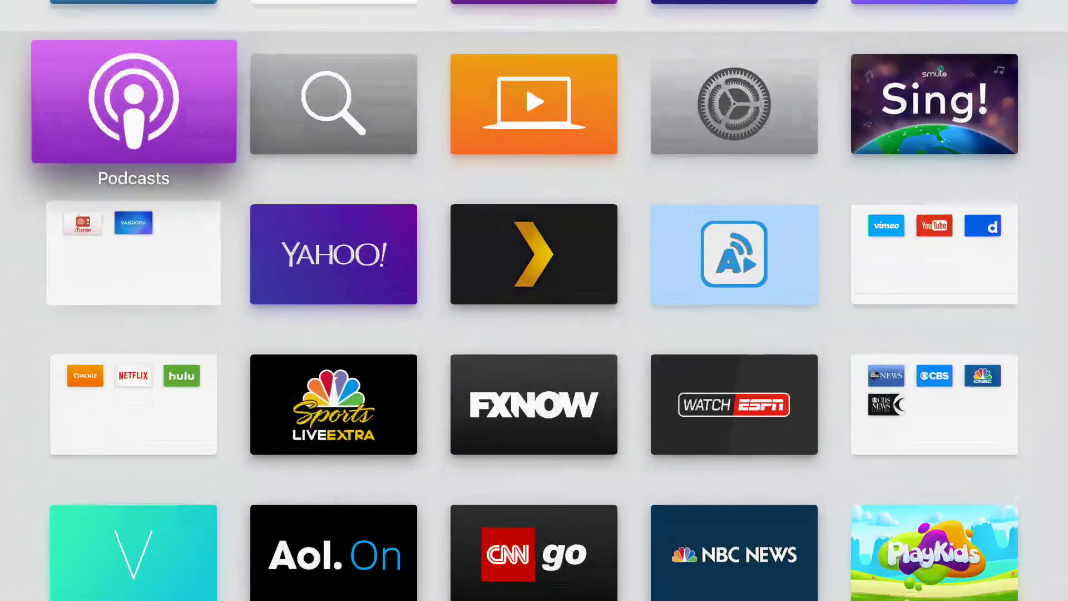
key(Down)
key(Down)
key(Down)
key(Down)
key(Down)
key(Down)
key(Down)
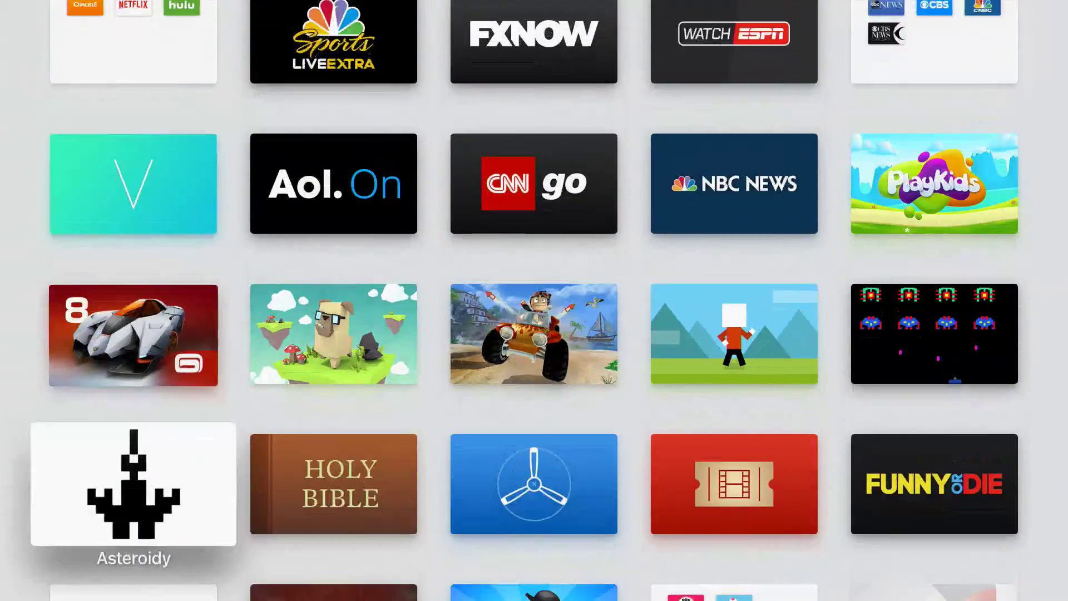
key(Up)
key(Up)
key(Up)
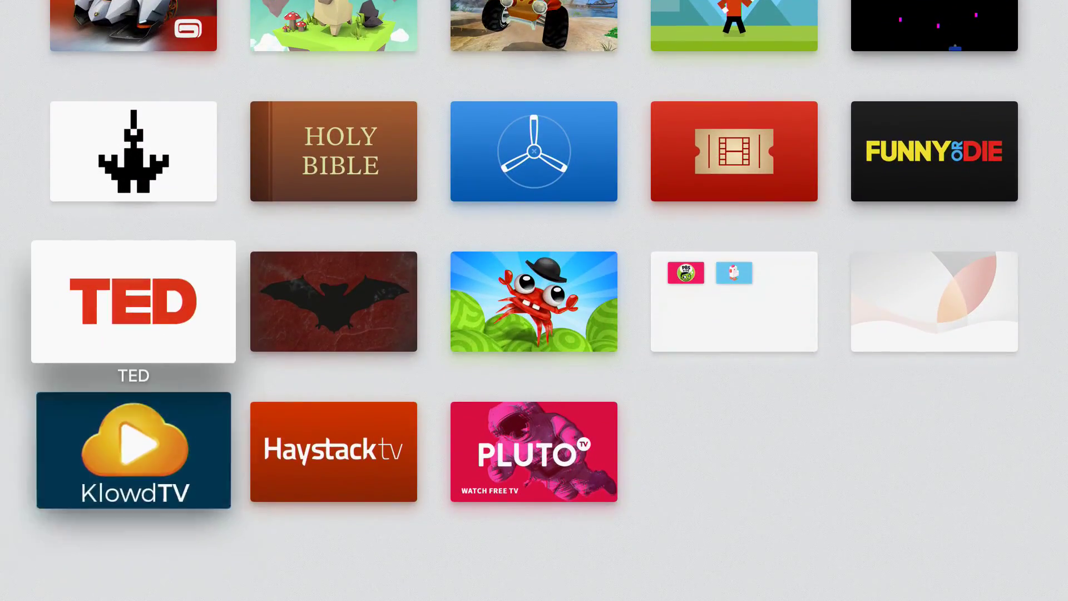
key(Up)
key(Up)
key(Up)
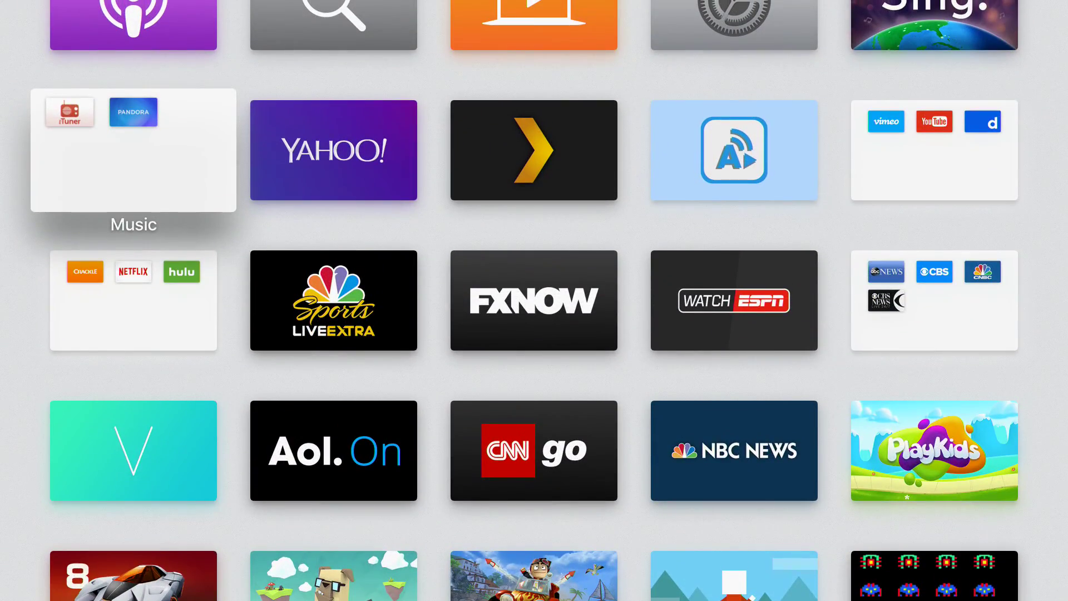
- Browse the home screen from Photos in the top row down through the app and game rows and back to AOL On
key(Up)
key(Right)
key(Up)
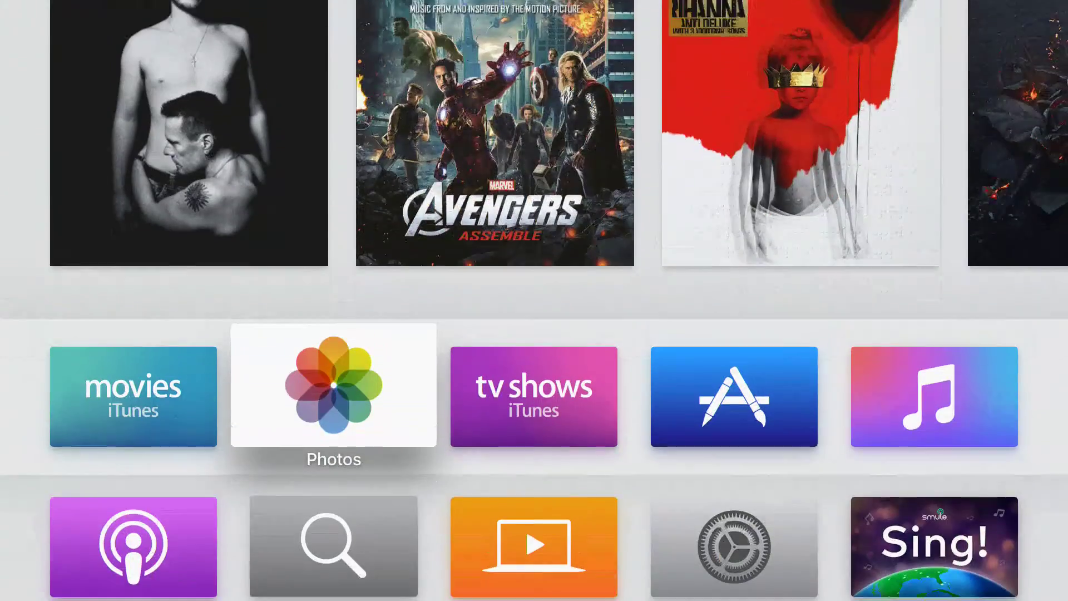
key(Down)
key(Down)
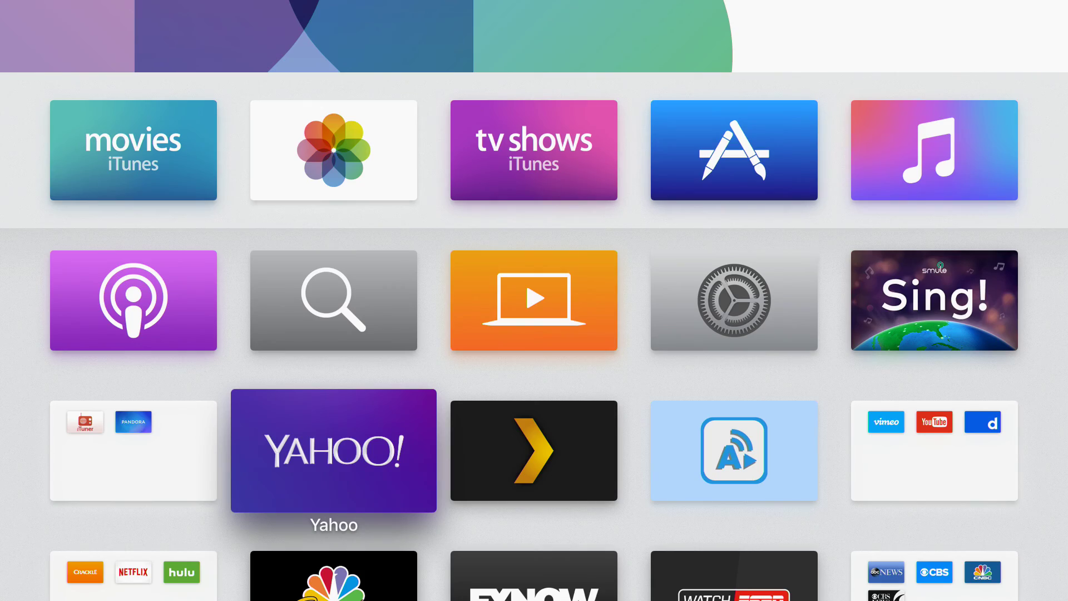
key(Down)
key(Down)
key(Down)
key(Down)
key(Down)
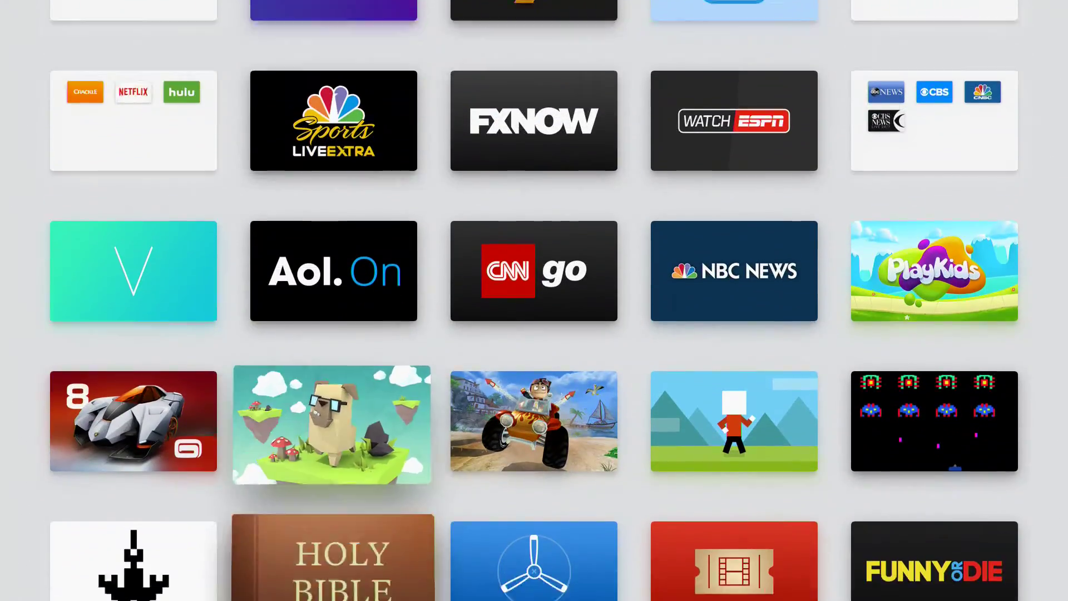
key(Down)
key(Up)
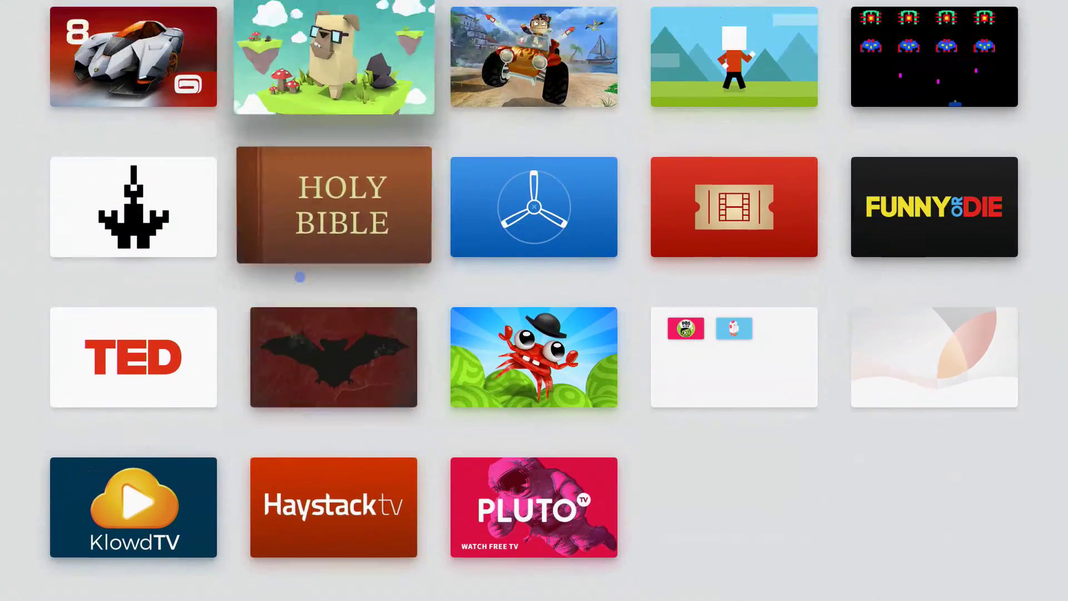
key(Up)
key(Up)
key(Up)
key(Up)
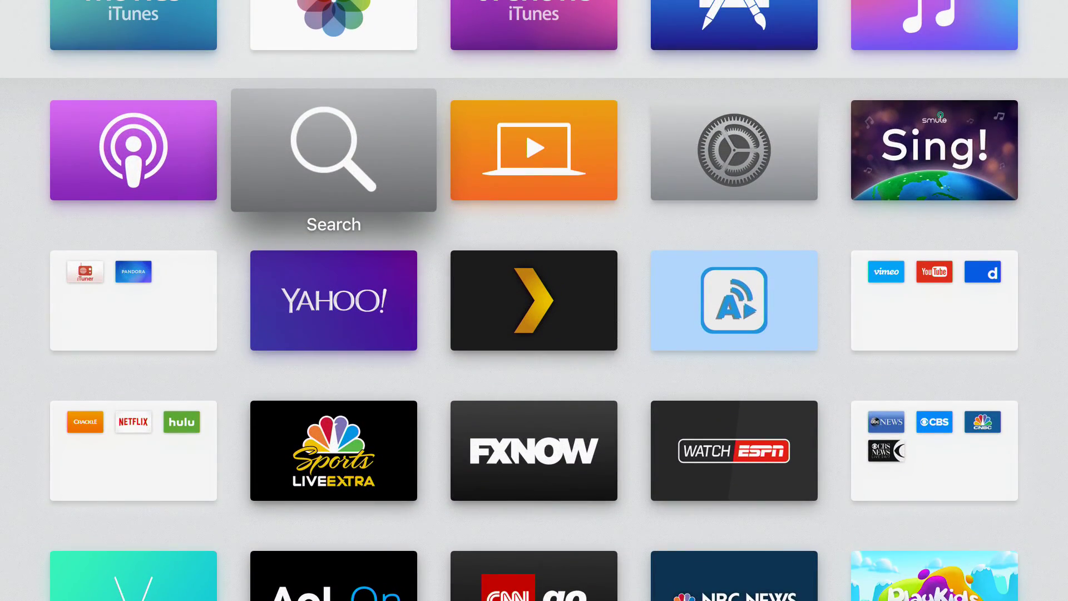
key(Up)
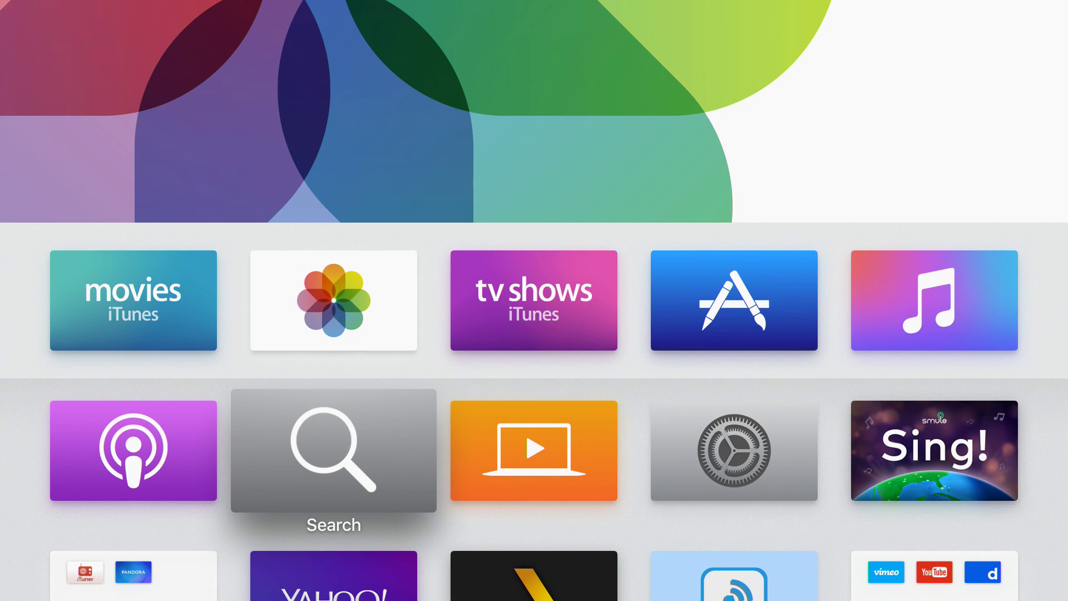
key(Down)
key(Down)
key(Down)
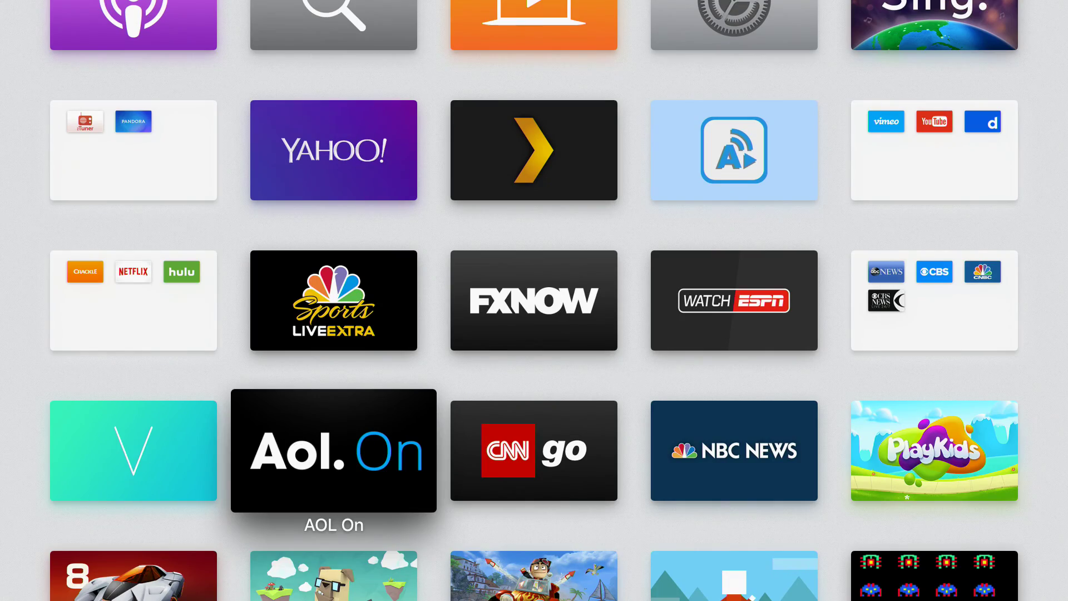
- Look over the home screen from AOL On to The Bat Player, up to Search, and back down to the PlayKids row
key(Down)
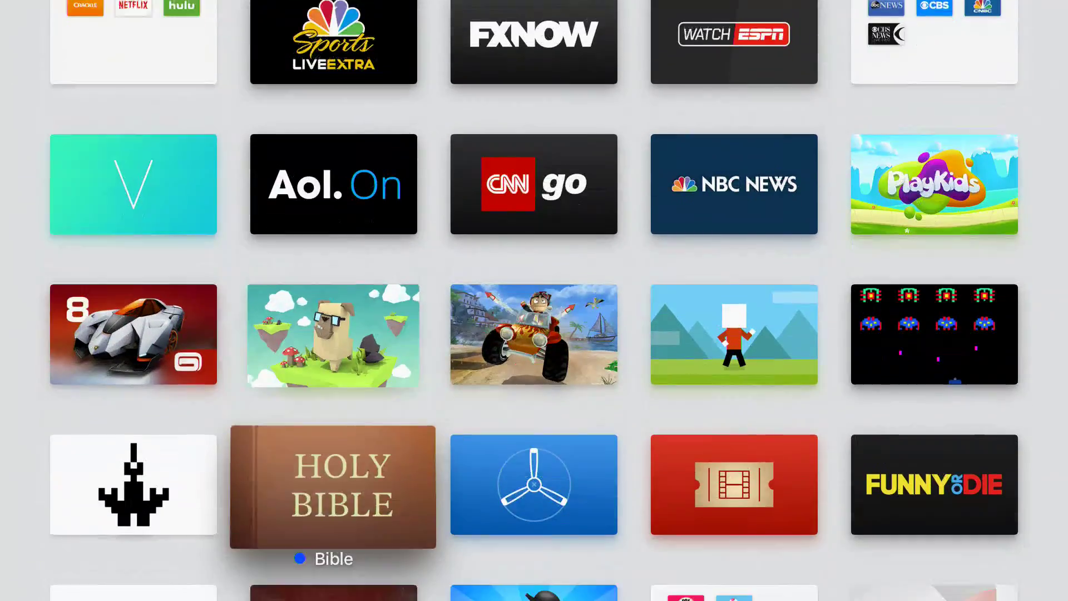
key(Down)
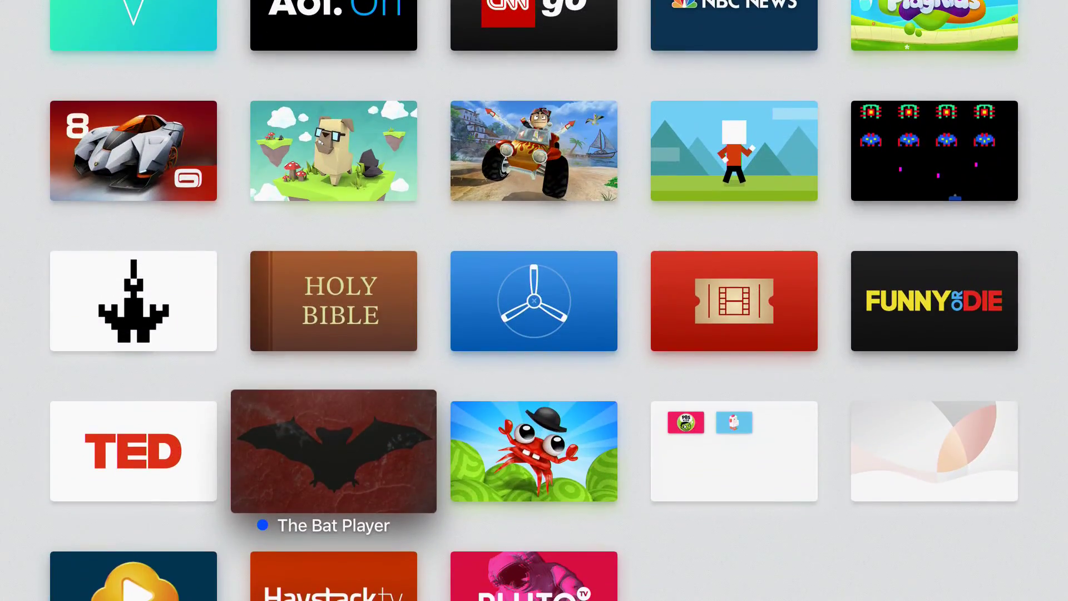
key(Up)
key(Up)
key(Up)
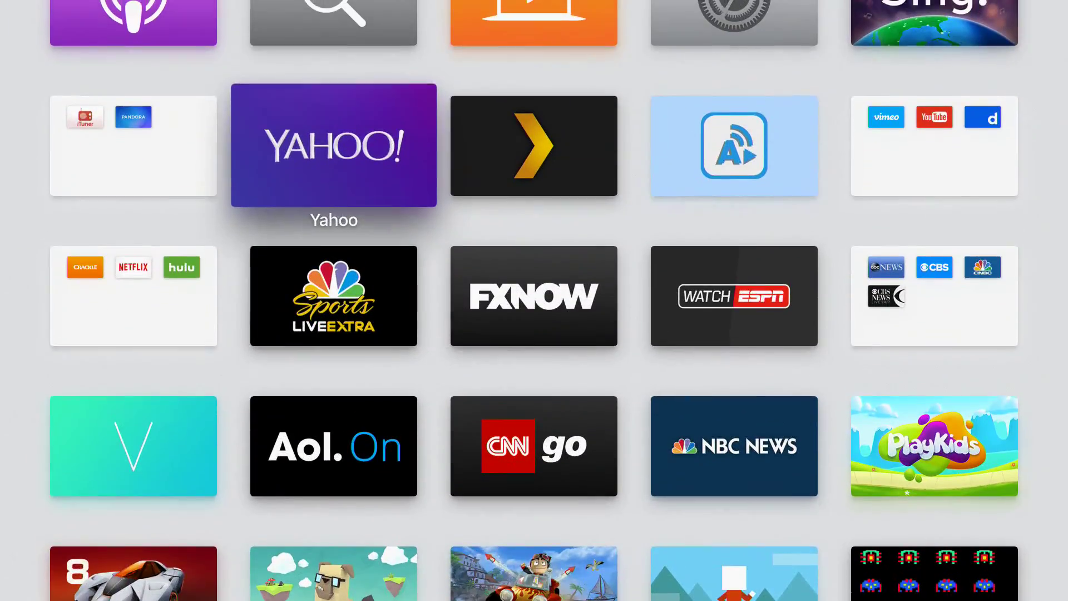
key(Up)
key(Up)
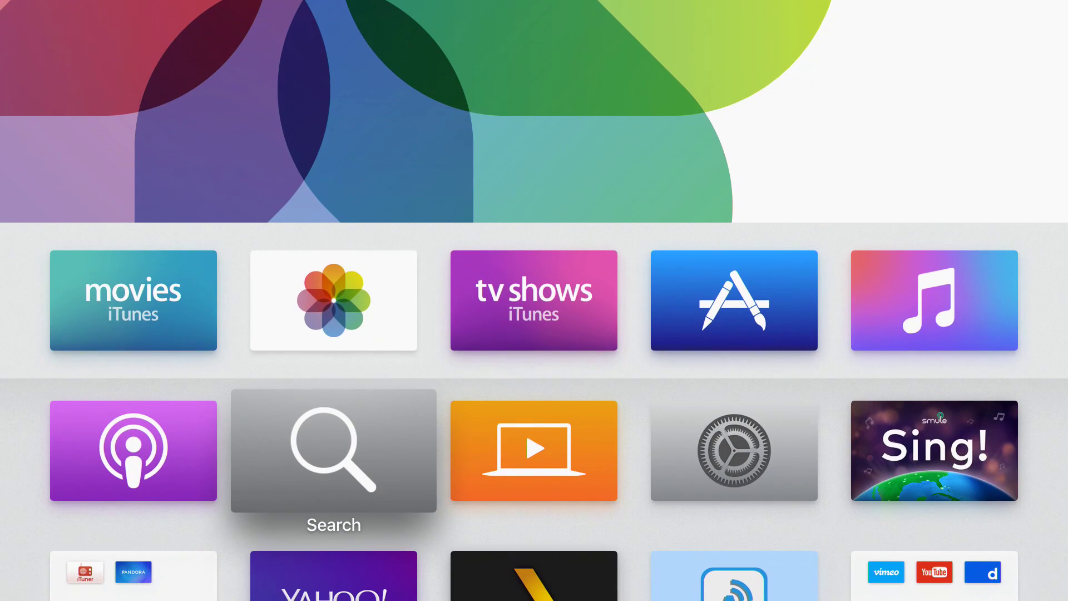
key(Down)
key(Down)
key(Down)
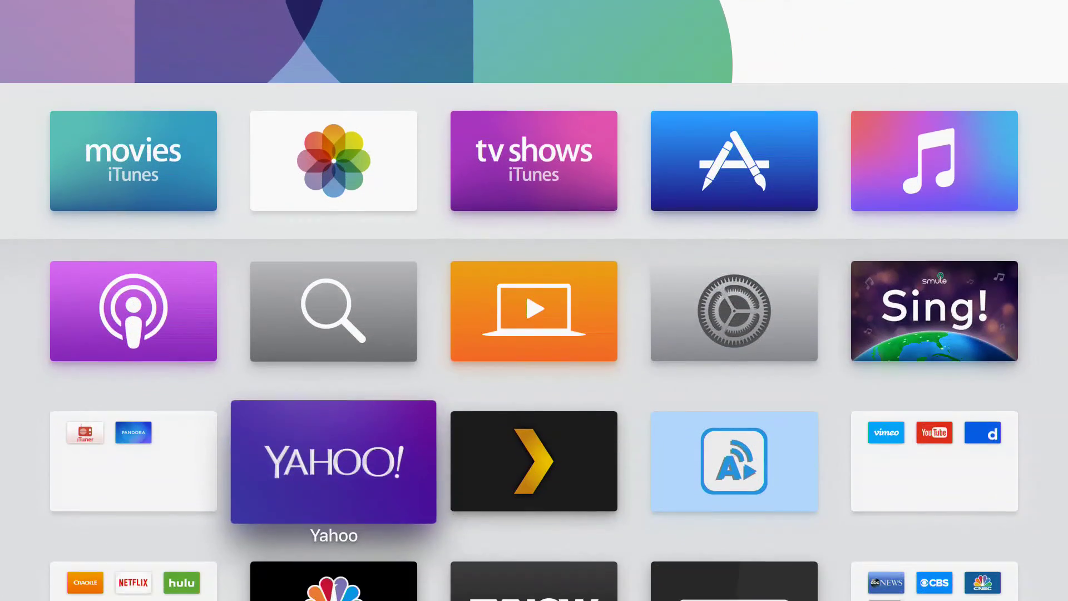
key(Down)
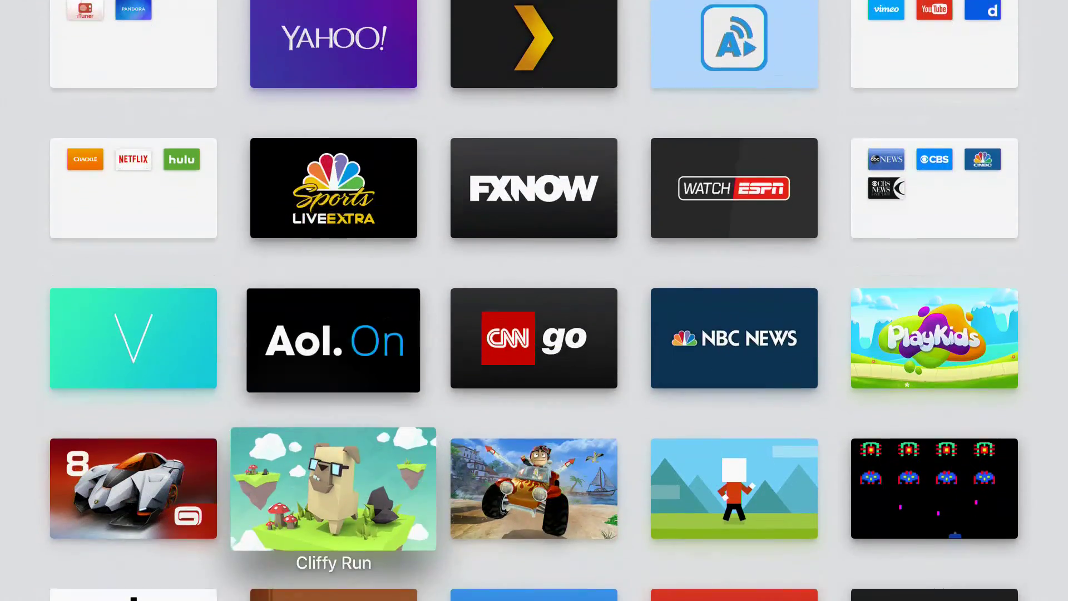
key(Up)
key(Right)
key(Right)
key(Right)
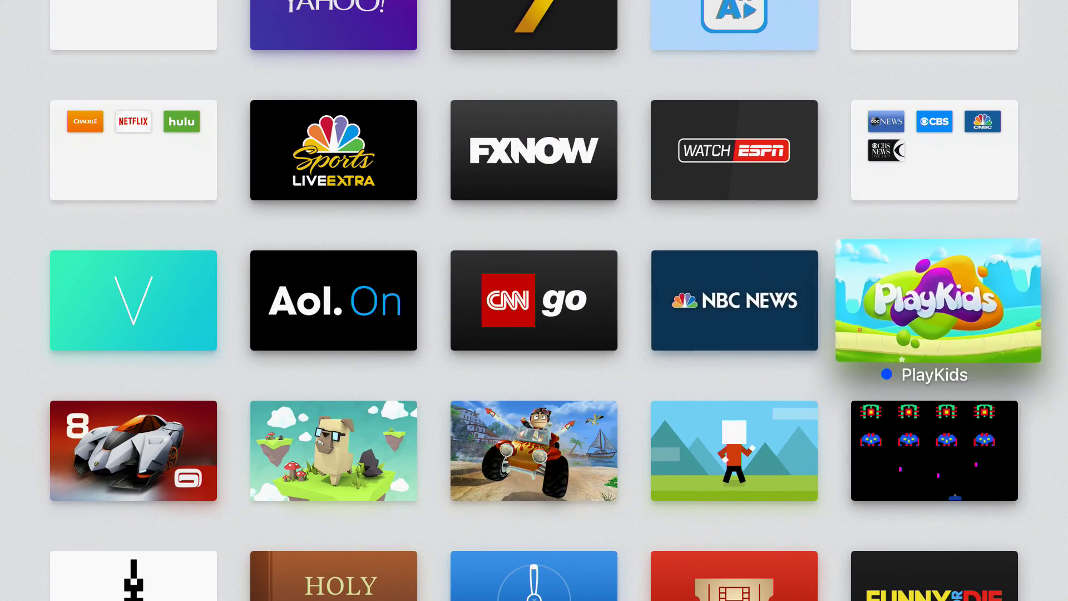
- Examine the first column of apps from the row below PlayKids through TED to the last row and back up to the Music folder
key(Left)
key(Left)
key(Left)
key(Left)
key(Down)
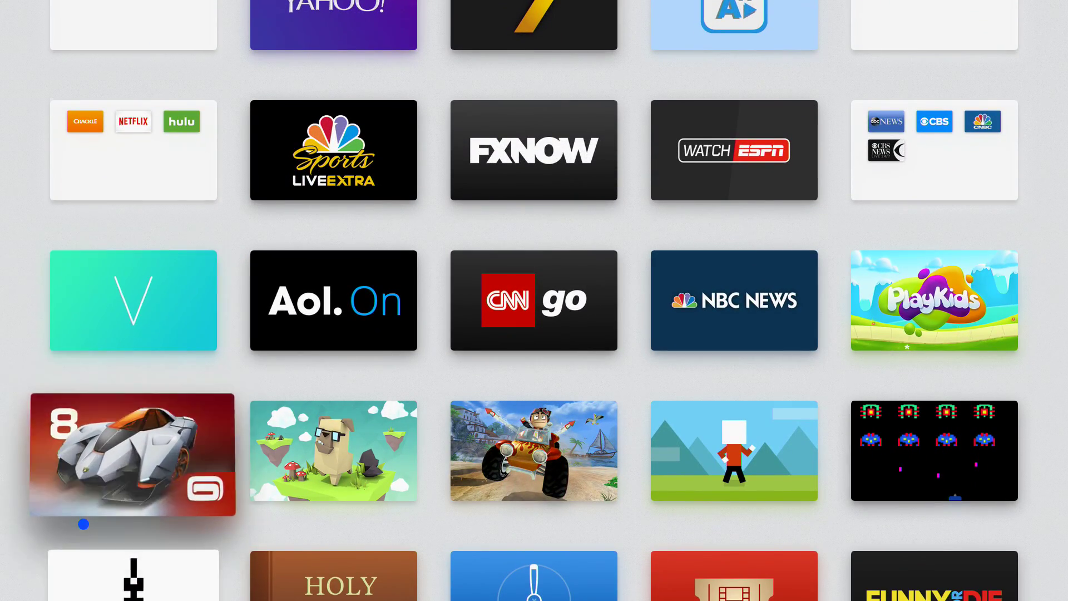
key(Down)
key(Down)
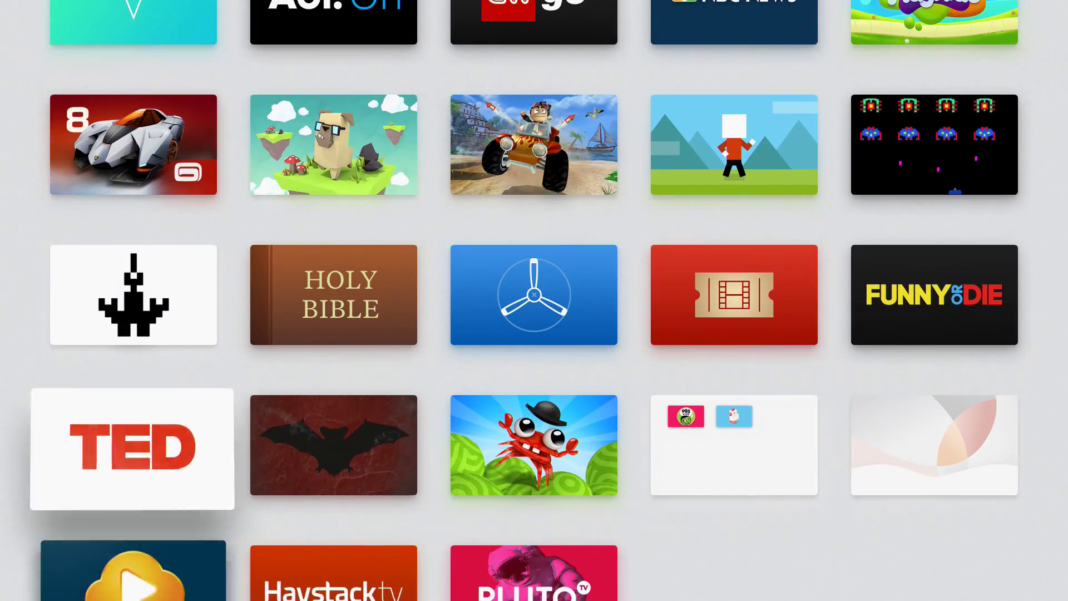
key(Down)
key(Up)
key(Up)
key(Up)
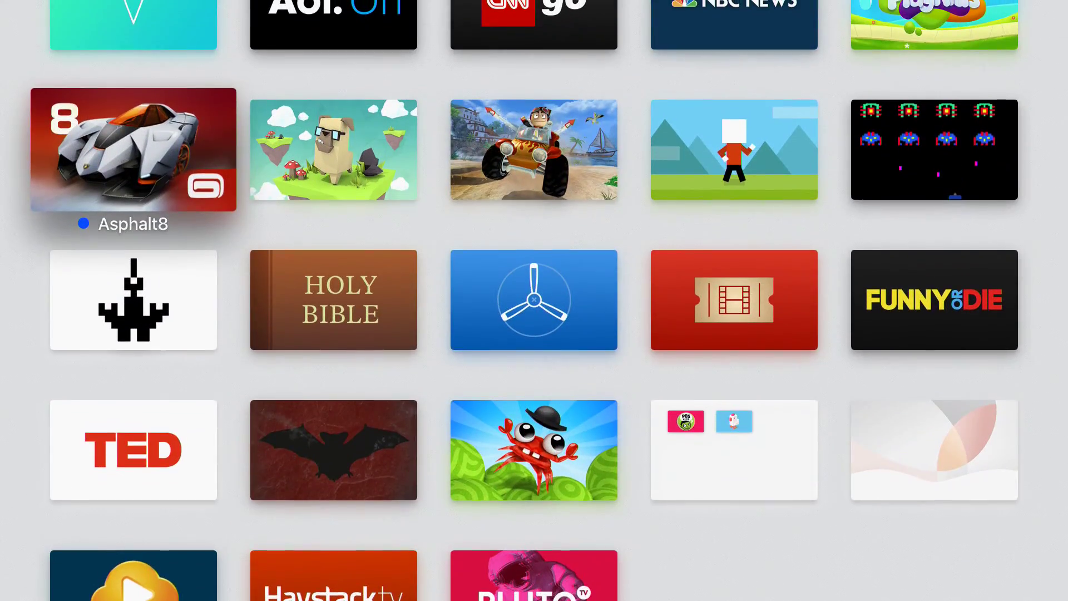
key(Up)
key(Up)
key(Up)
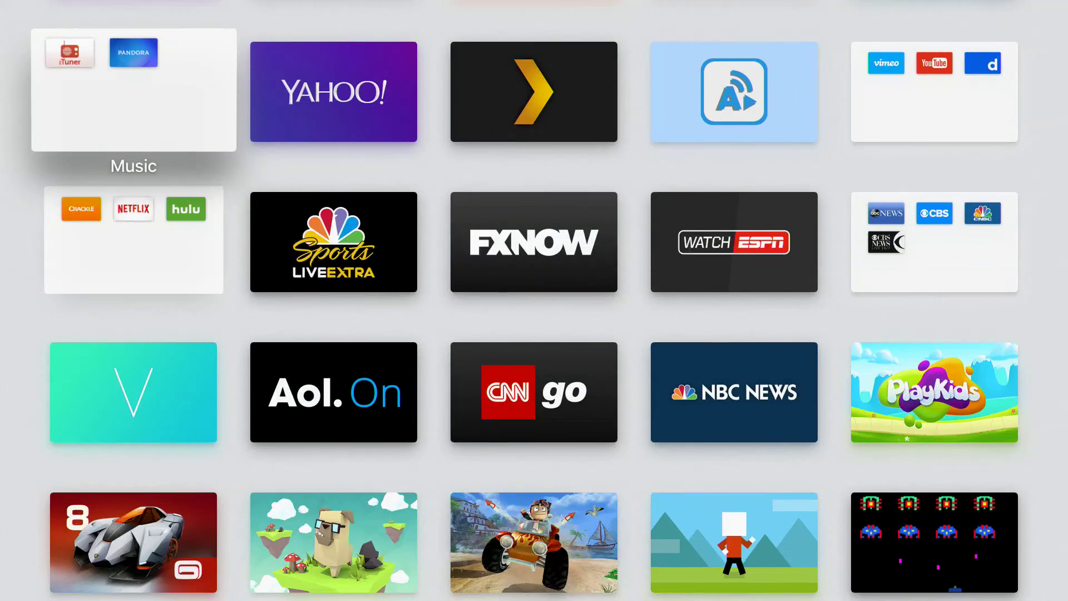